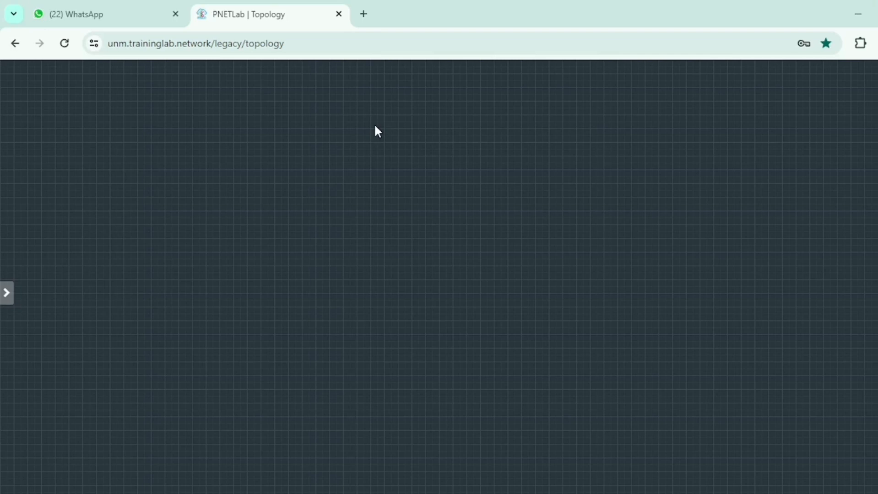
- Add a NAT network named MODEM INTERNET and place it at the upper middle of the topology
{"action": "right_click", "coordinate": [393, 142]}
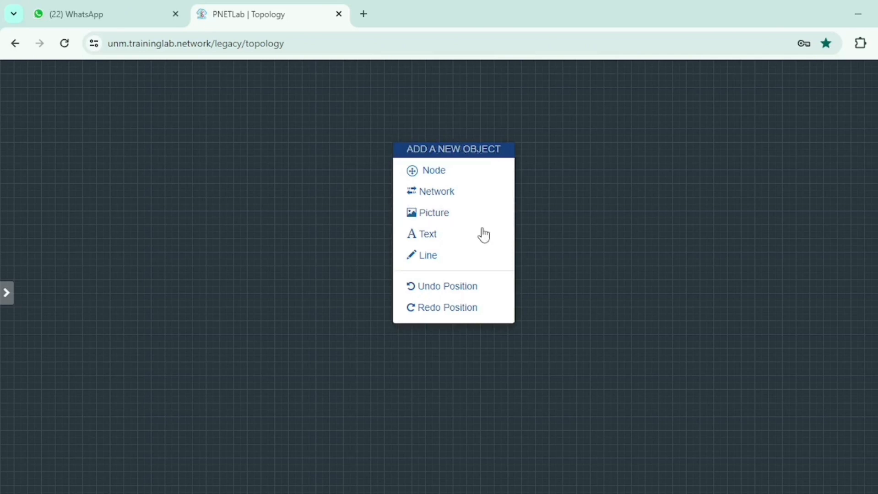
{"action": "left_click", "coordinate": [463, 175]}
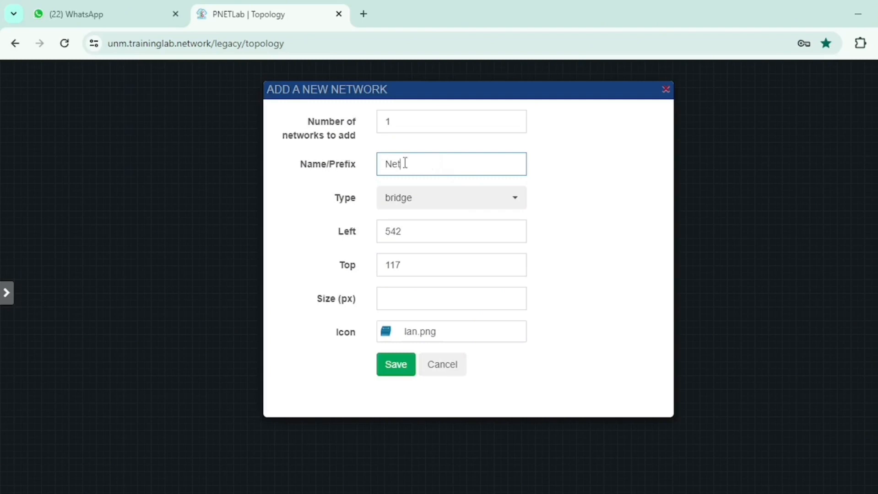
{"action": "left_click_drag", "start_coordinate": [406, 165], "coordinate": [380, 166]}
{"action": "type", "text": "MODEM"}
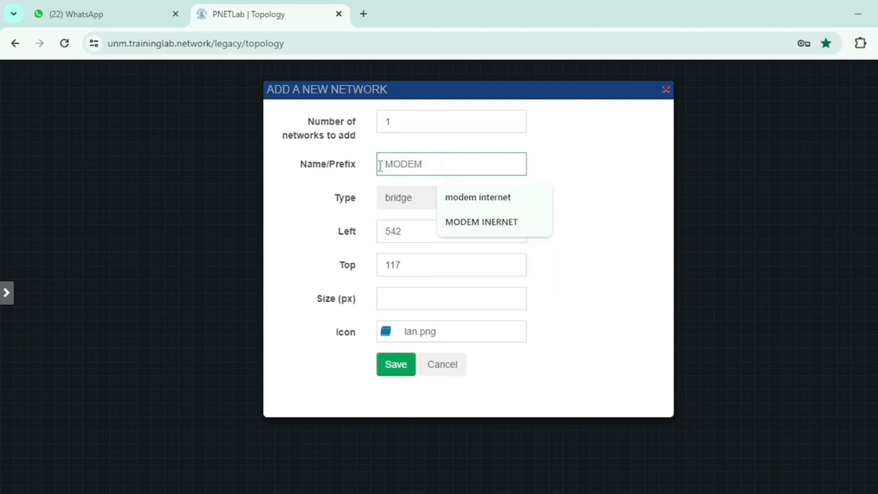
{"action": "type", "text": " INTERNET"}
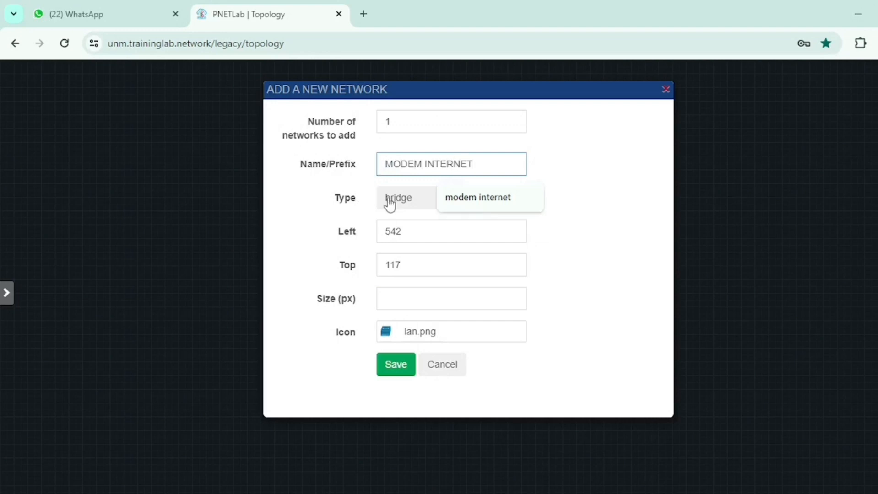
{"action": "left_click", "coordinate": [392, 205]}
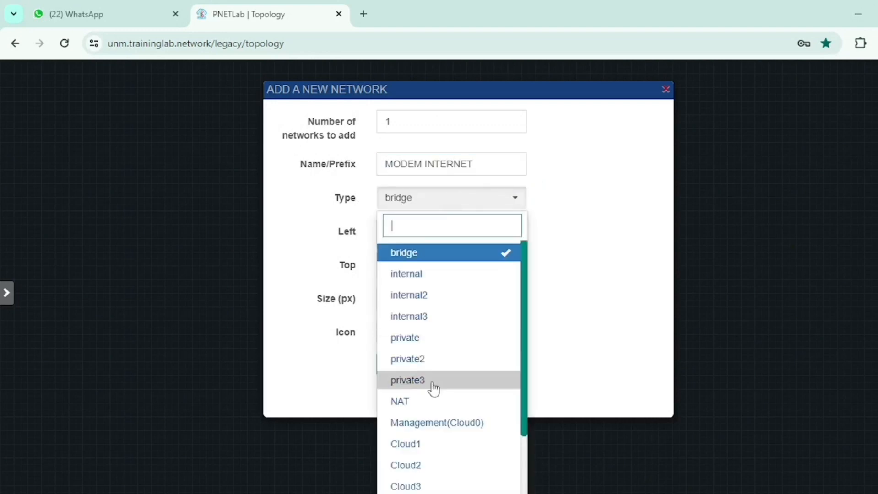
{"action": "left_click", "coordinate": [427, 402]}
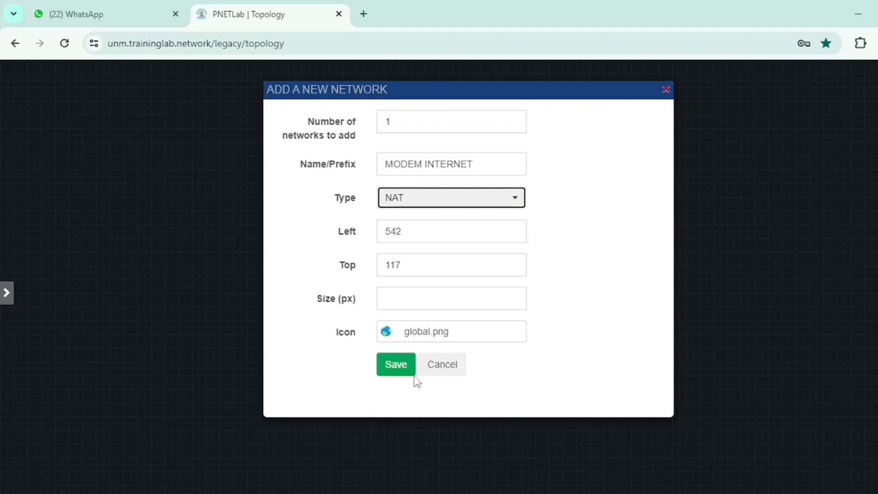
{"action": "left_click", "coordinate": [401, 365]}
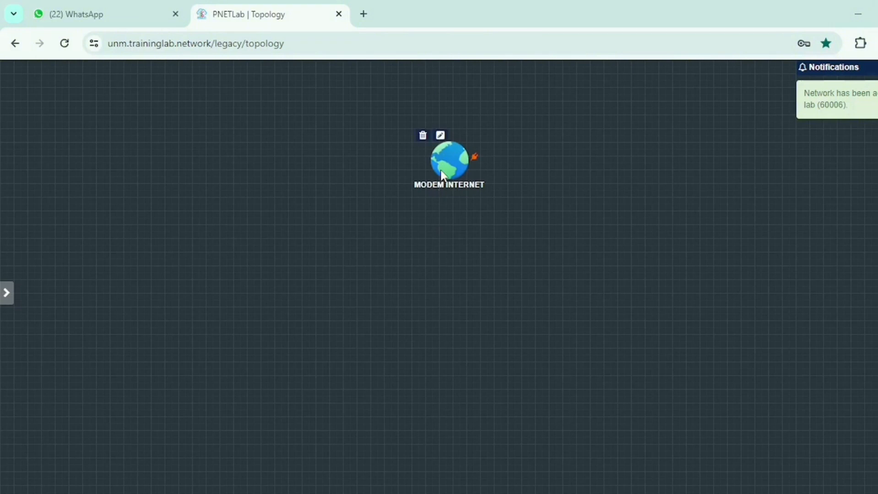
{"action": "left_click_drag", "start_coordinate": [444, 176], "coordinate": [434, 103]}
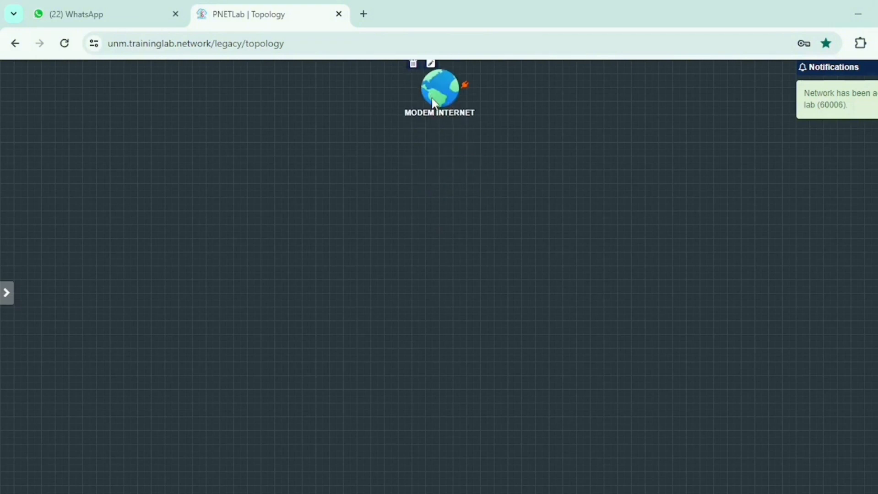
- Add one MikroTik RouterOS node with the mikrotik-6.49.6 image and default settings, aligned below MODEM INTERNET
{"action": "right_click", "coordinate": [437, 216]}
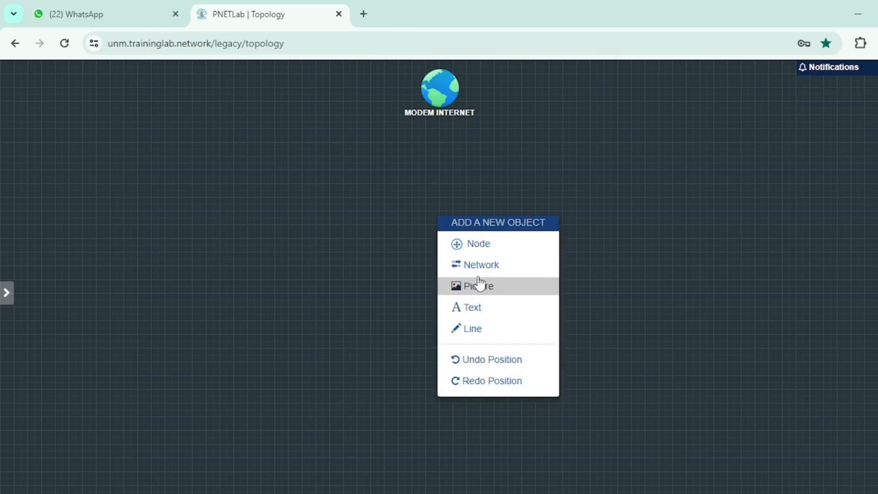
{"action": "left_click", "coordinate": [483, 250]}
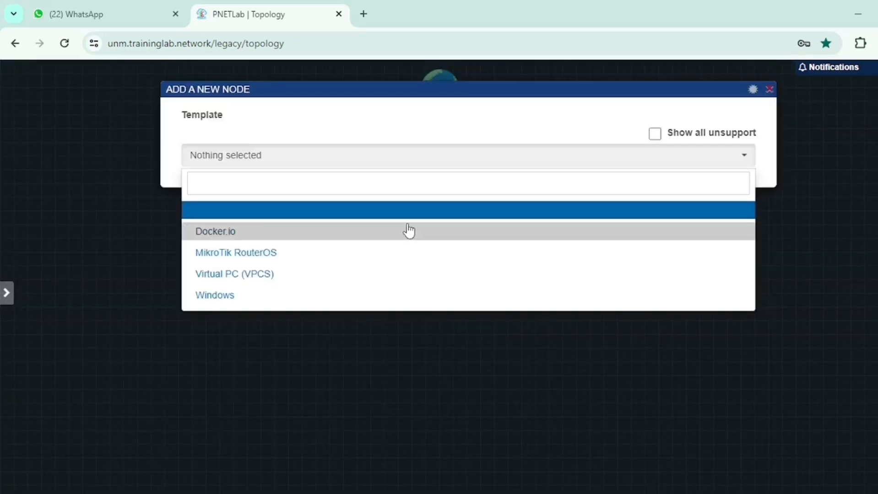
{"action": "left_click", "coordinate": [363, 262]}
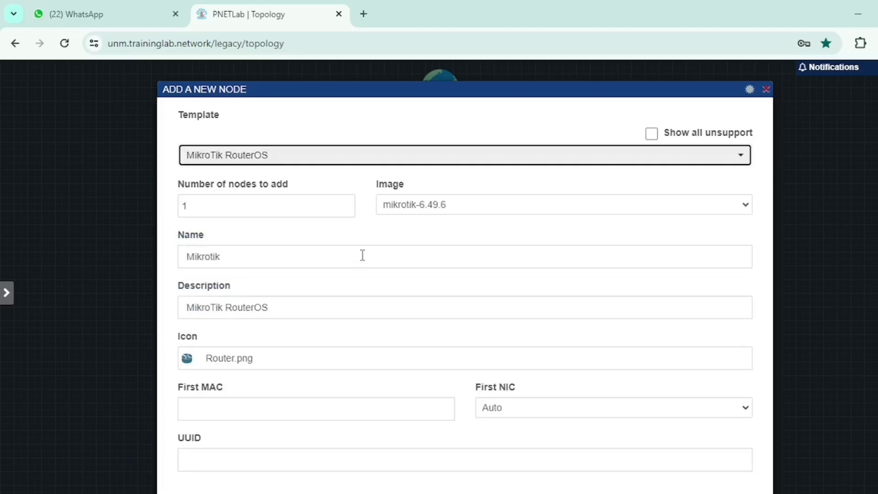
{"action": "double_click", "coordinate": [229, 205]}
{"action": "scroll", "coordinate": [216, 238], "scroll_direction": "down", "scroll_amount": 2}
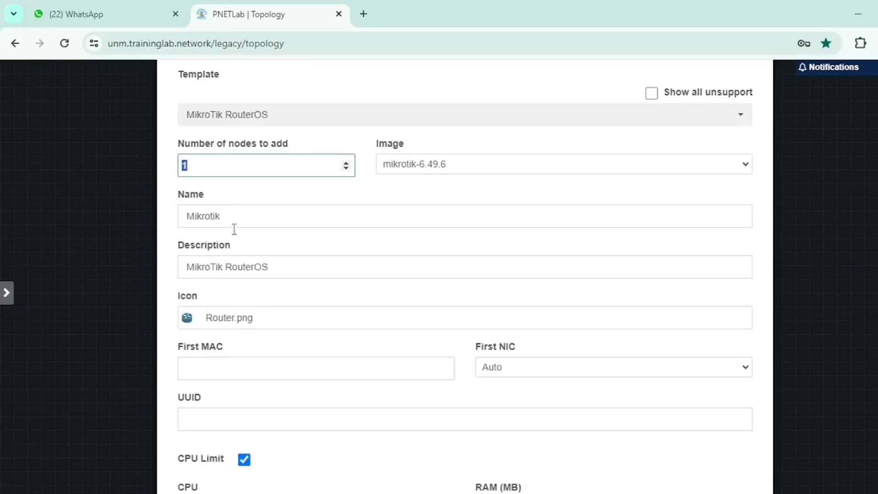
{"action": "scroll", "coordinate": [234, 229], "scroll_direction": "down", "scroll_amount": 1}
{"action": "scroll", "coordinate": [249, 292], "scroll_direction": "down", "scroll_amount": 9}
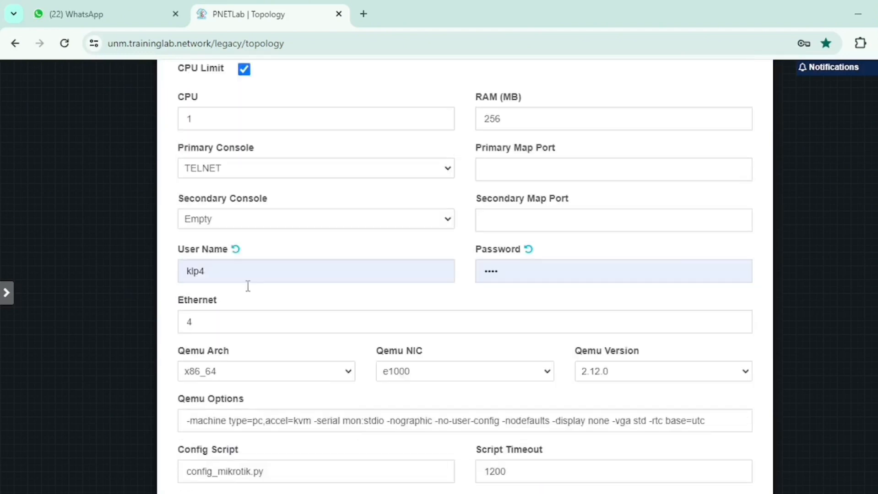
{"action": "scroll", "coordinate": [248, 286], "scroll_direction": "down", "scroll_amount": 3}
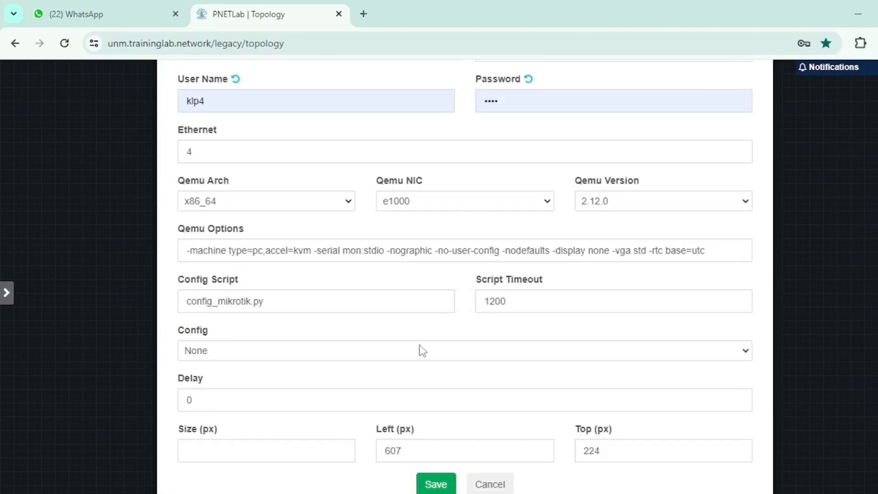
{"action": "scroll", "coordinate": [420, 345], "scroll_direction": "up", "scroll_amount": 5}
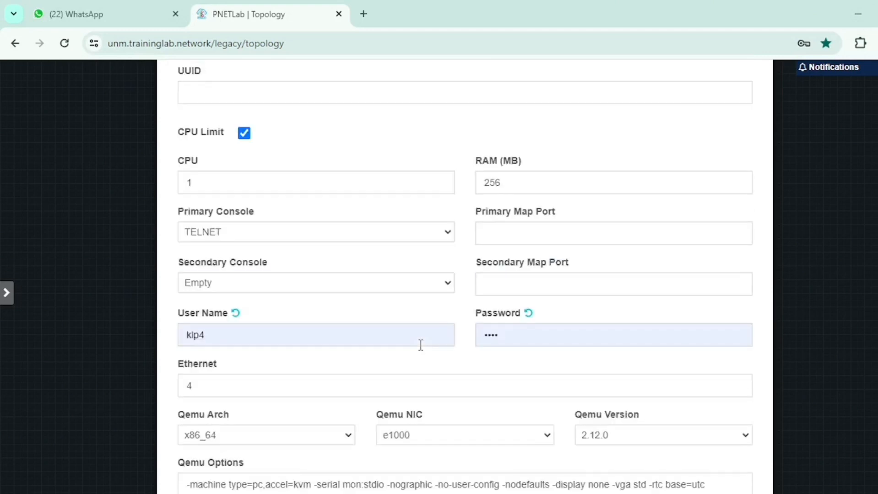
{"action": "scroll", "coordinate": [421, 345], "scroll_direction": "down", "scroll_amount": 5}
{"action": "left_click", "coordinate": [440, 484]}
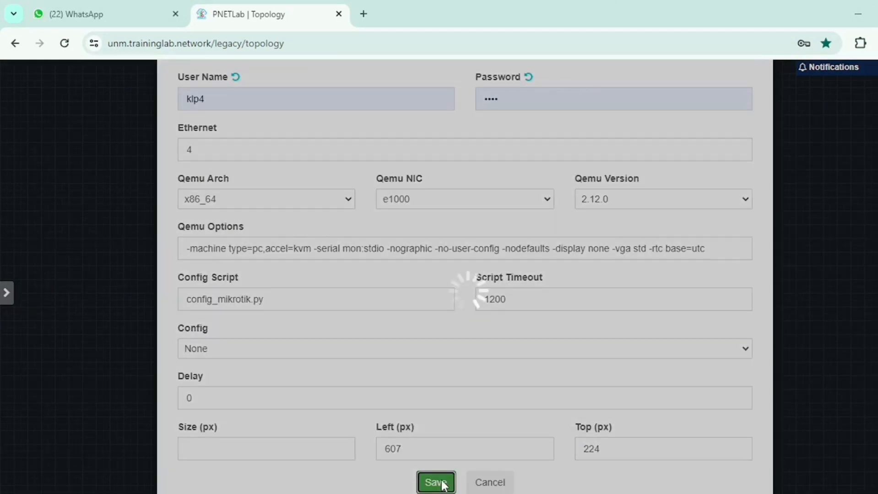
{"action": "mouse_move", "coordinate": [442, 236]}
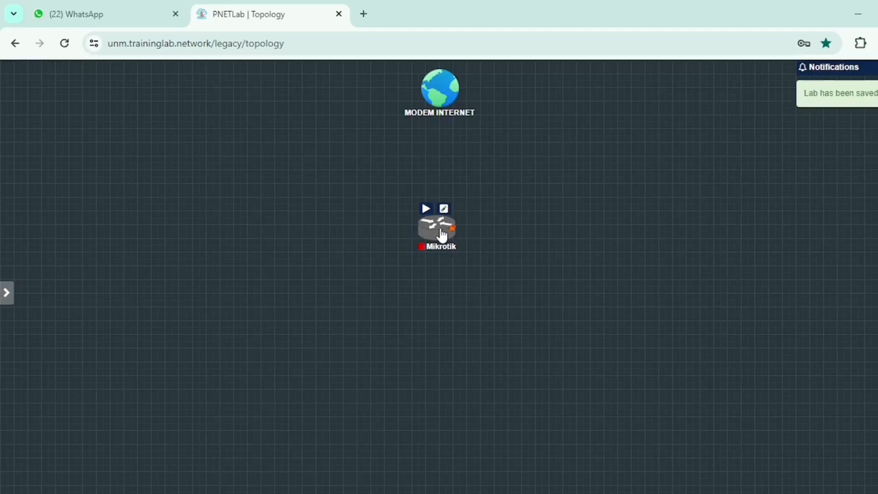
{"action": "left_click_drag", "start_coordinate": [442, 236], "coordinate": [449, 225]}
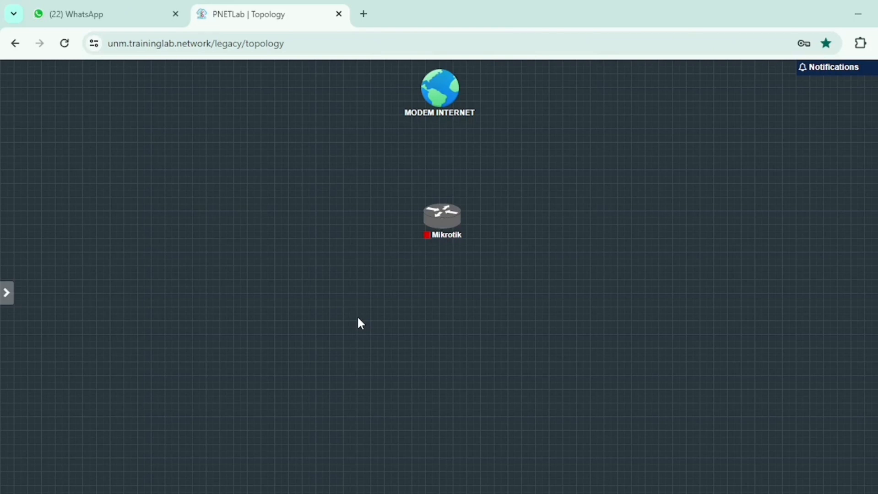
- Add one Windows node named PC WINDOWS with the win-10-x64-lite image, below and to the left of the Mikrotik router
{"action": "right_click", "coordinate": [273, 307]}
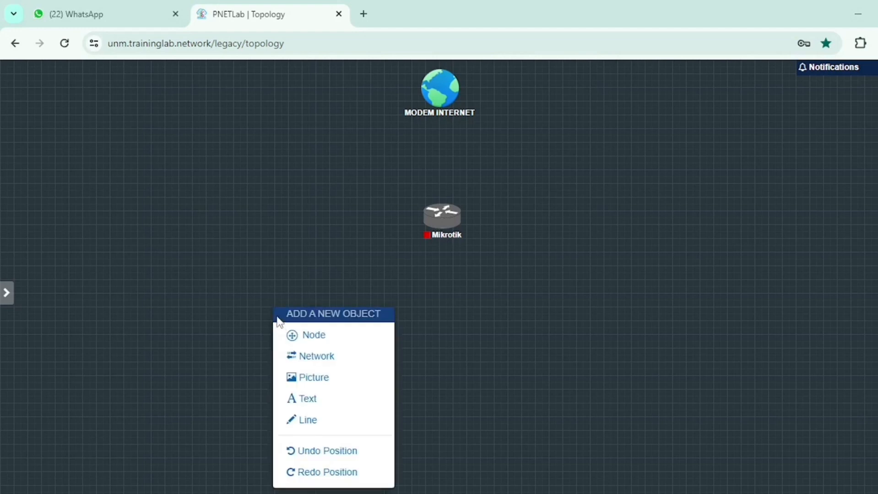
{"action": "left_click", "coordinate": [325, 340]}
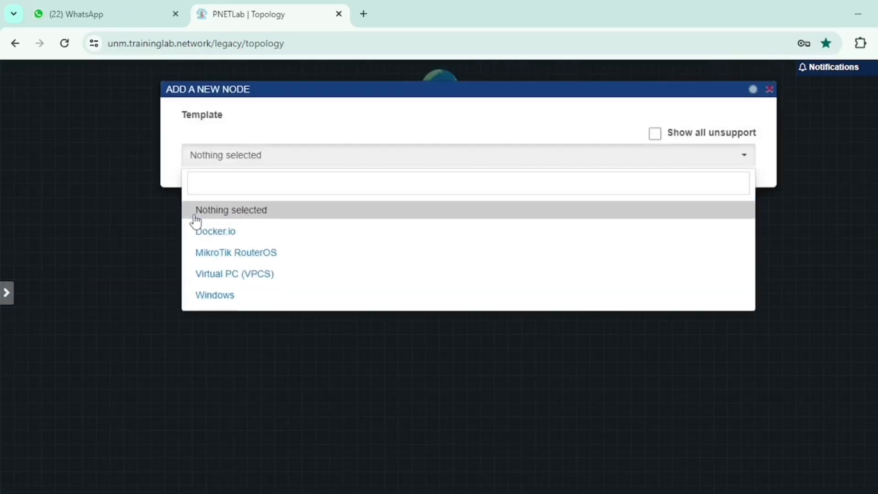
{"action": "left_click", "coordinate": [233, 297]}
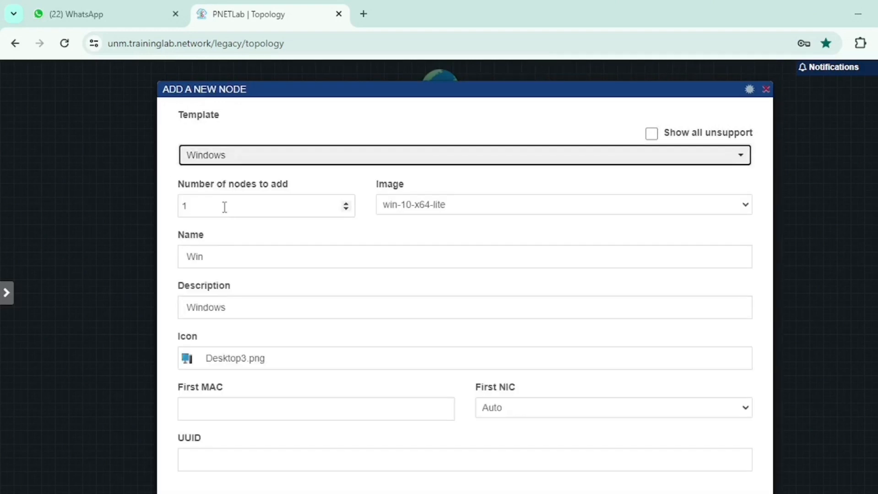
{"action": "left_click", "coordinate": [222, 256]}
{"action": "double_click", "coordinate": [189, 256]}
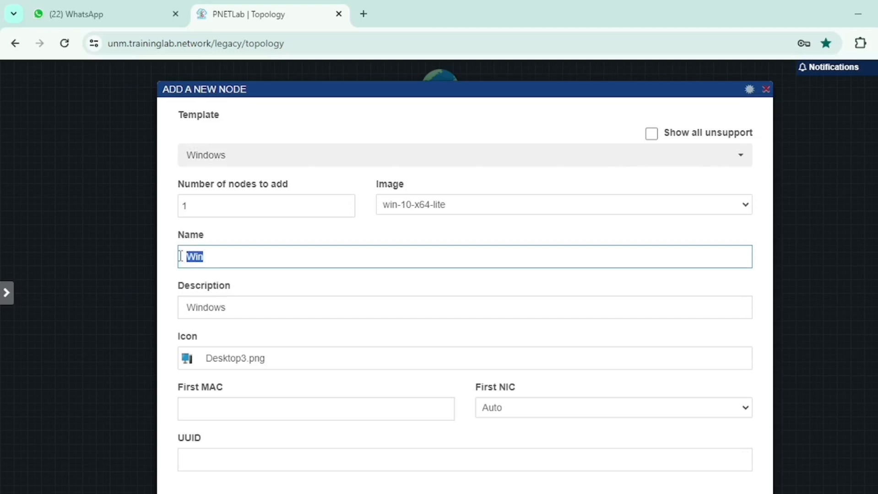
{"action": "type", "text": "PC WIND"}
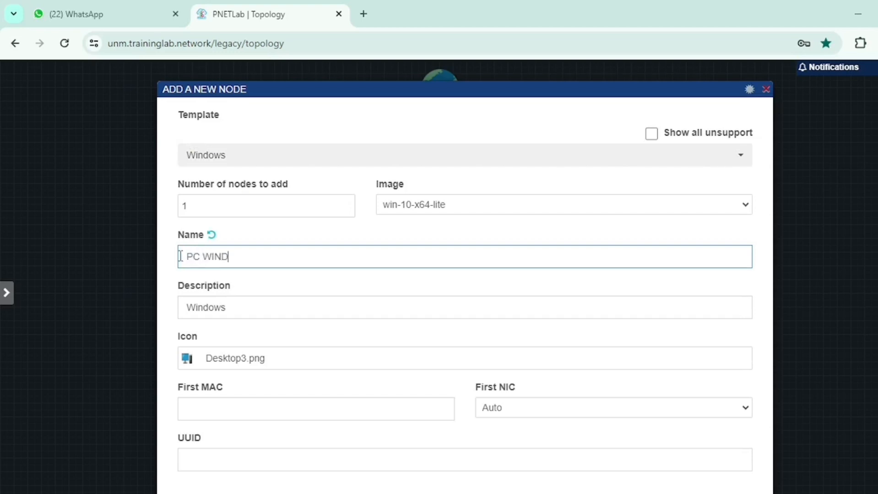
{"action": "type", "text": "OWS"}
{"action": "scroll", "coordinate": [245, 370], "scroll_direction": "down", "scroll_amount": 3}
{"action": "scroll", "coordinate": [248, 371], "scroll_direction": "down", "scroll_amount": 8}
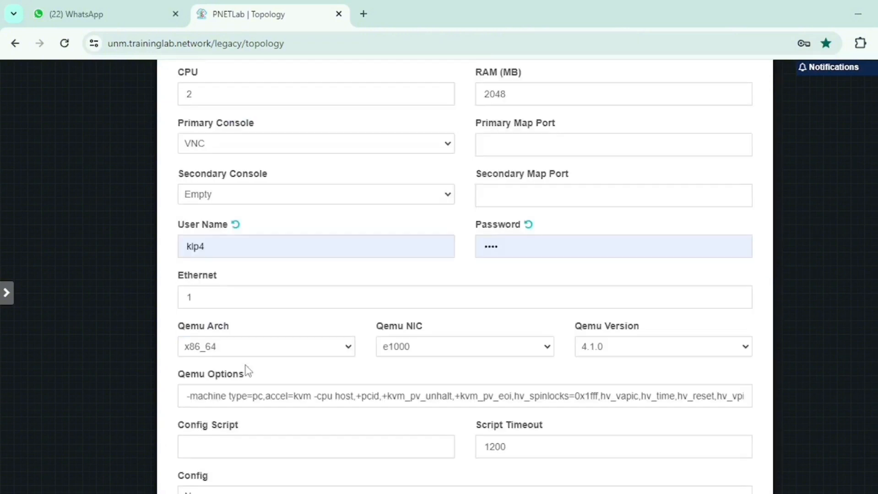
{"action": "scroll", "coordinate": [247, 371], "scroll_direction": "down", "scroll_amount": 5}
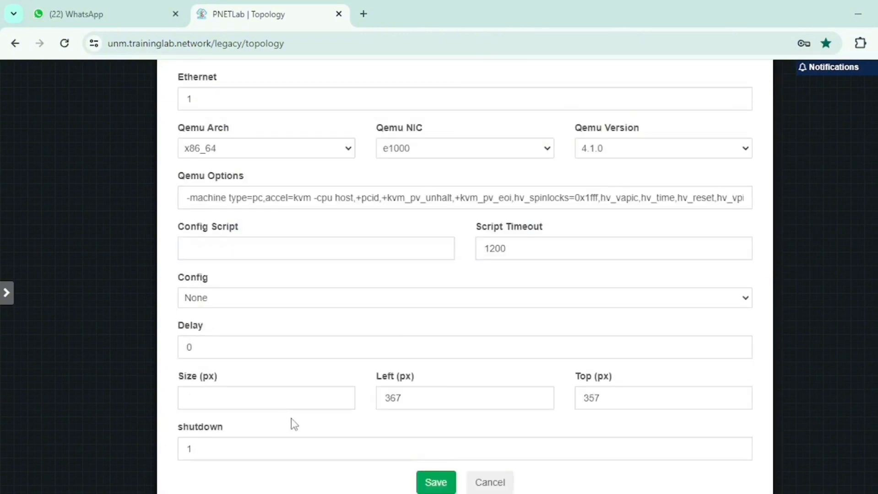
{"action": "left_click", "coordinate": [431, 482]}
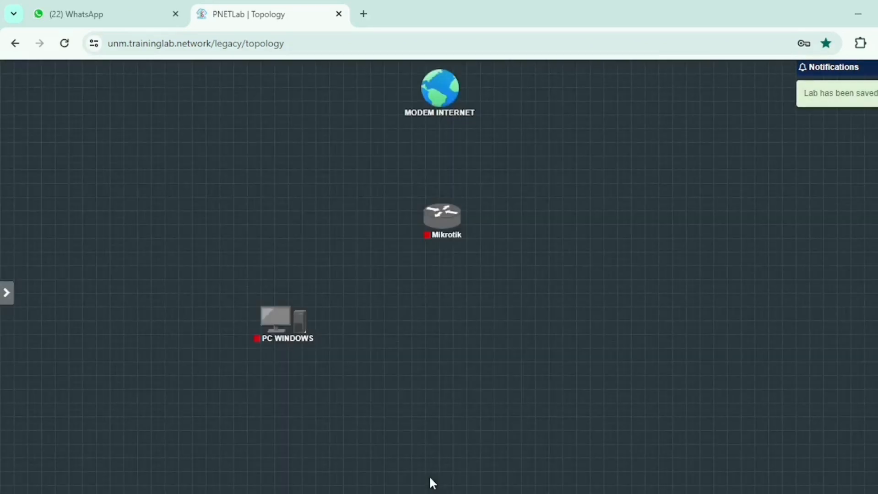
- Add two Virtual PC (VPCS) nodes with the name CLIENT below the Mikrotik router, keeping the other default settings
{"action": "right_click", "coordinate": [433, 313]}
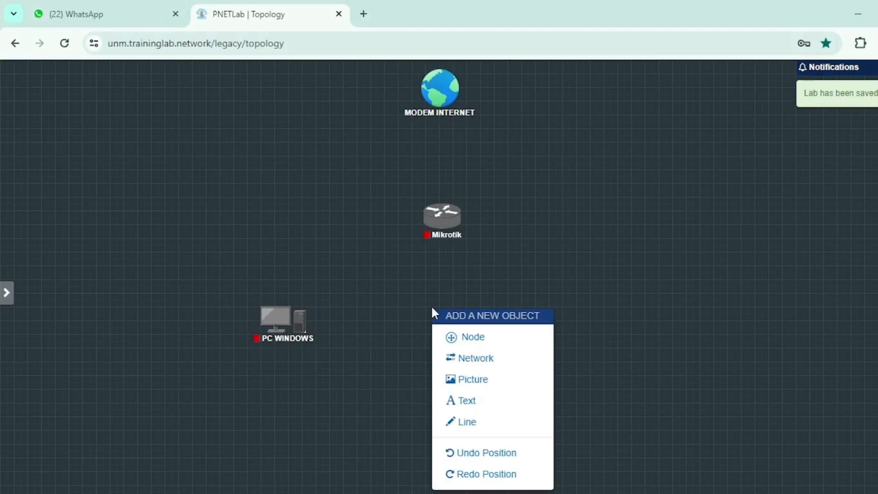
{"action": "left_click", "coordinate": [452, 338]}
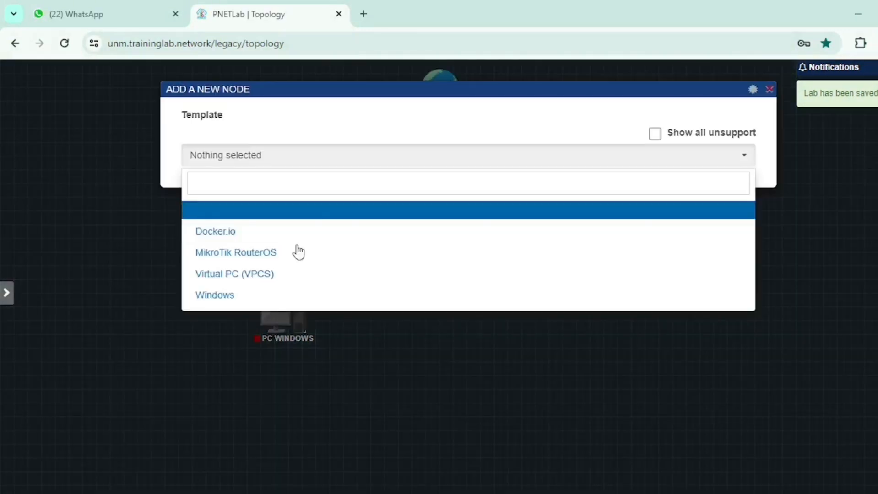
{"action": "left_click", "coordinate": [287, 275]}
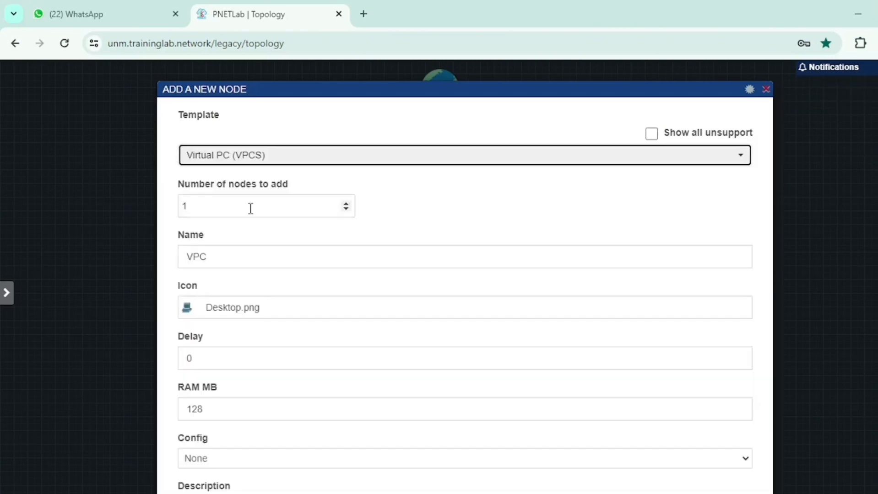
{"action": "left_click_drag", "start_coordinate": [220, 209], "coordinate": [169, 206]}
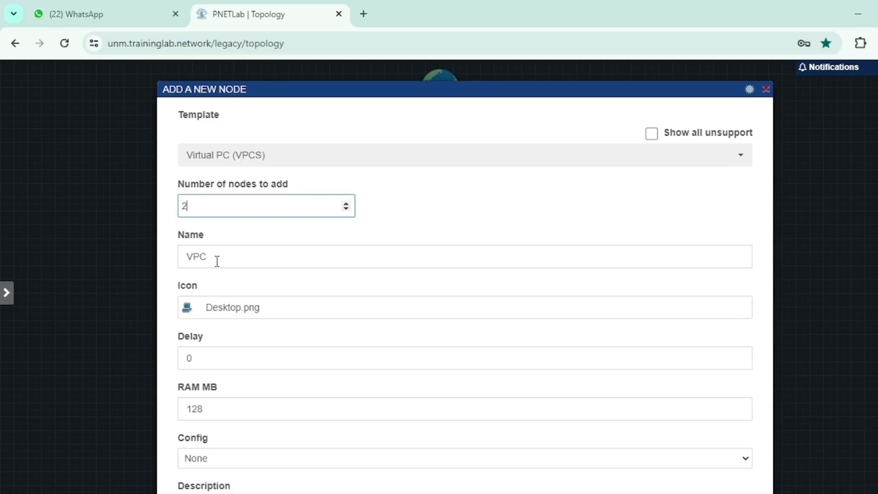
{"action": "left_click_drag", "start_coordinate": [217, 262], "coordinate": [158, 259]}
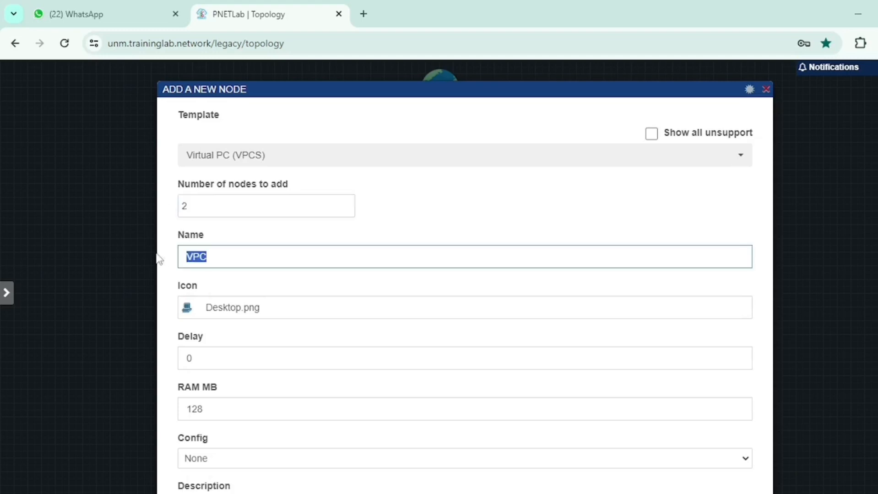
{"action": "type", "text": "CLIE"}
{"action": "type", "text": "NT"}
{"action": "scroll", "coordinate": [272, 326], "scroll_direction": "down", "scroll_amount": 3}
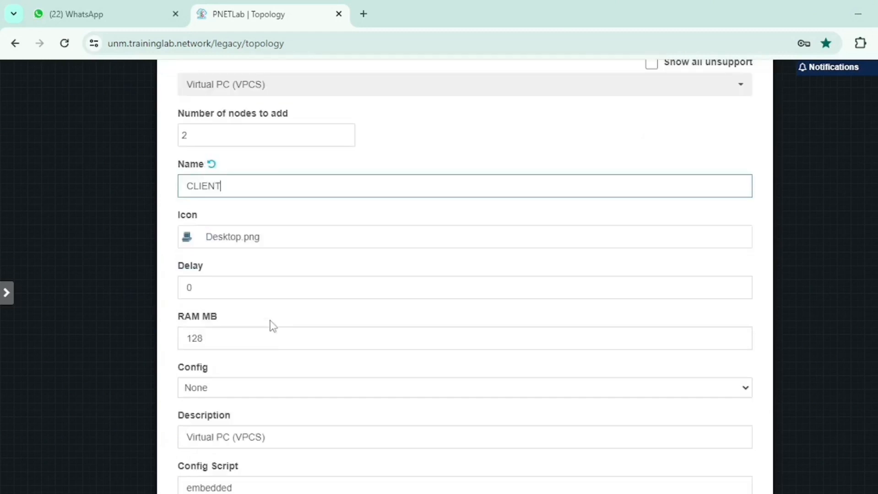
{"action": "scroll", "coordinate": [272, 326], "scroll_direction": "down", "scroll_amount": 3}
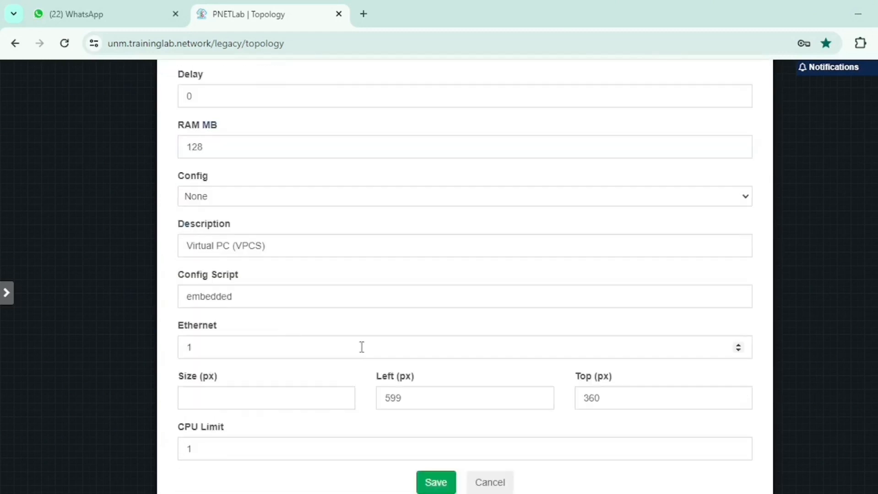
{"action": "left_click", "coordinate": [435, 484]}
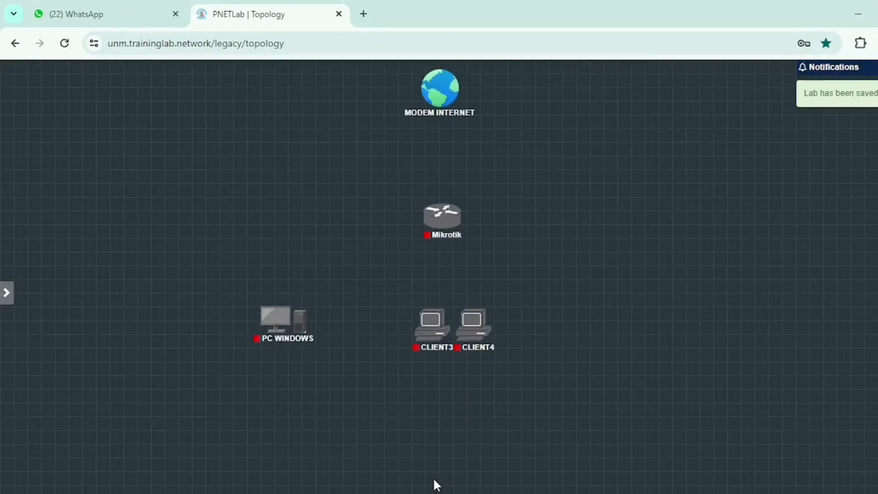
- Spread out the two client nodes, with CLIENT3 directly below the Mikrotik router and CLIENT4 farther to its right
{"action": "mouse_move", "coordinate": [423, 326]}
{"action": "left_click_drag", "start_coordinate": [423, 329], "coordinate": [402, 328]}
{"action": "mouse_move", "coordinate": [476, 332]}
{"action": "left_click_drag", "start_coordinate": [476, 332], "coordinate": [589, 332]}
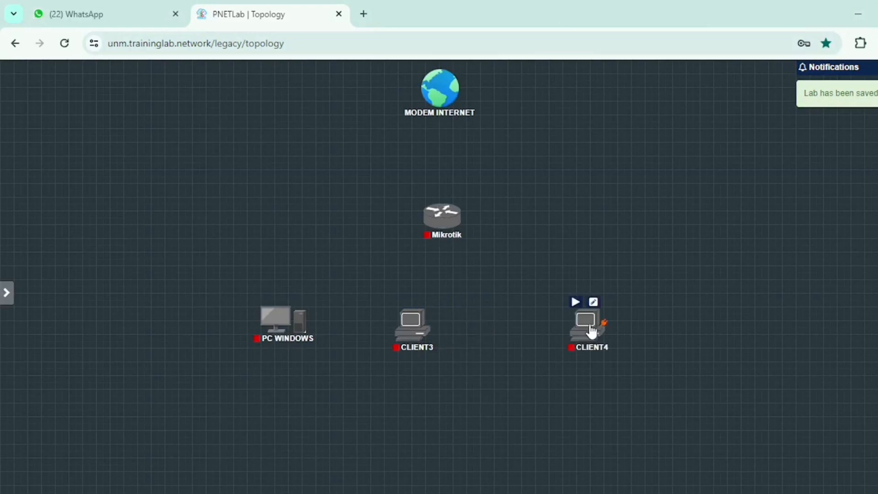
{"action": "left_click_drag", "start_coordinate": [414, 328], "coordinate": [445, 330]}
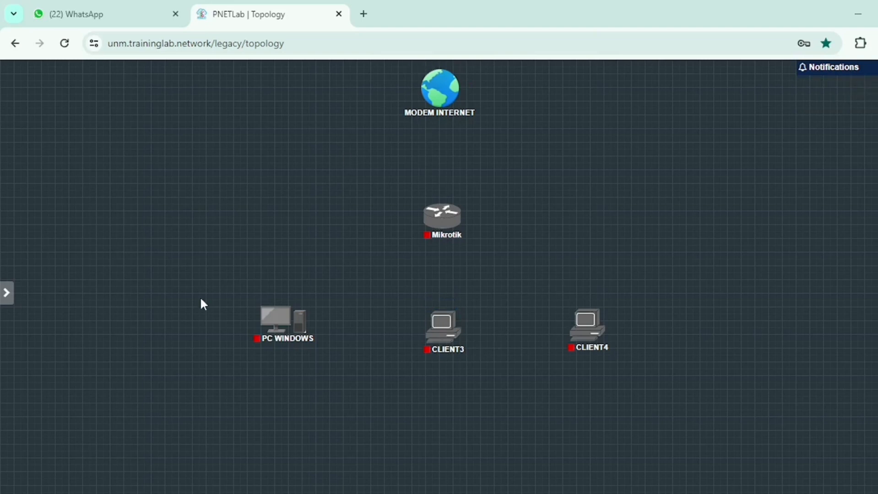
{"action": "left_click_drag", "start_coordinate": [200, 300], "coordinate": [765, 363]}
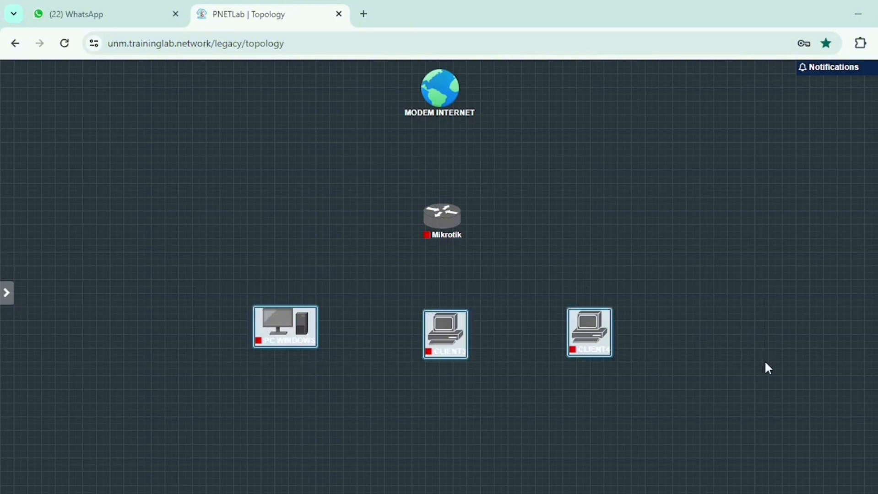
{"action": "left_click", "coordinate": [720, 402]}
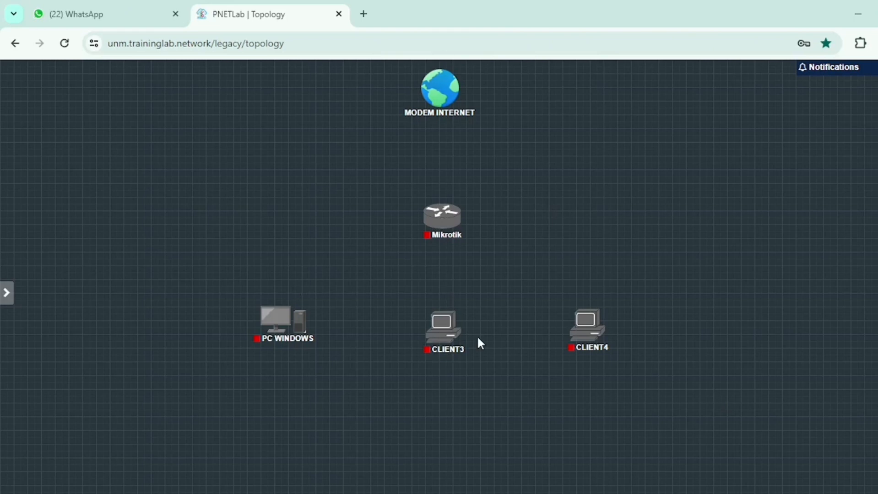
- Connect the Mikrotik router's eth1 interface to MODEM INTERNET and save the connection
{"action": "mouse_move", "coordinate": [450, 216]}
{"action": "left_click_drag", "start_coordinate": [463, 224], "coordinate": [443, 89]}
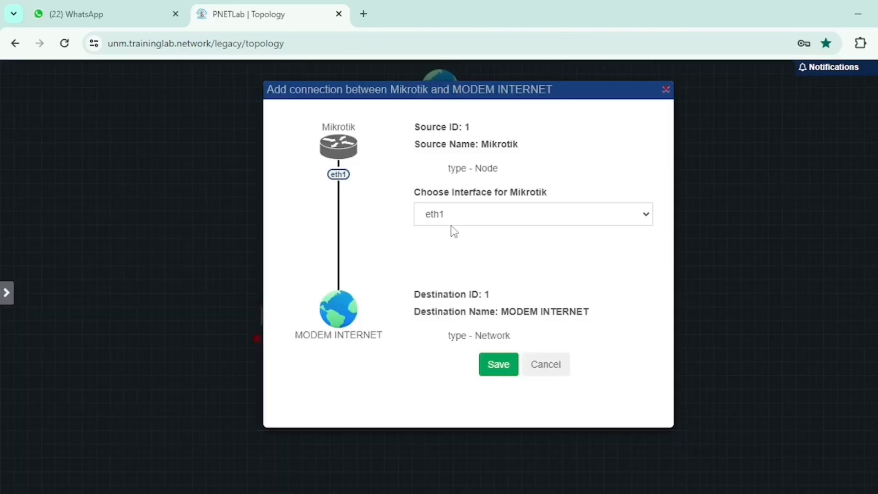
{"action": "left_click", "coordinate": [447, 223]}
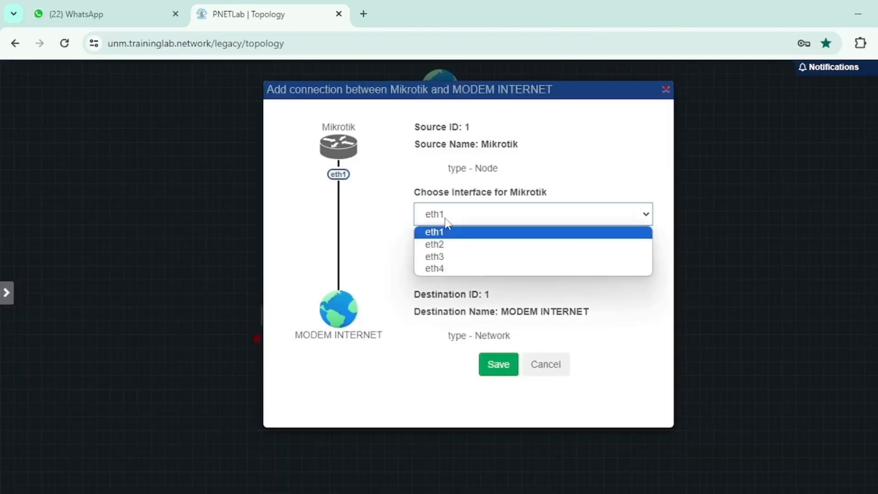
{"action": "left_click", "coordinate": [447, 232]}
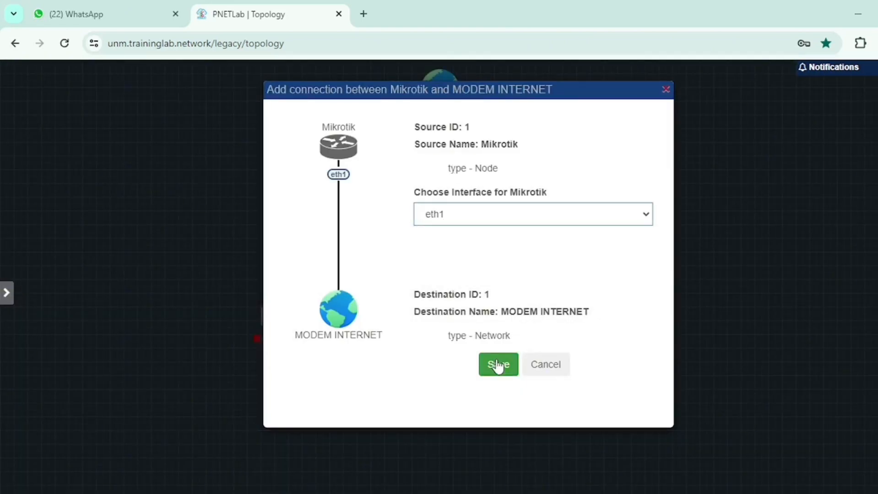
{"action": "left_click", "coordinate": [498, 364]}
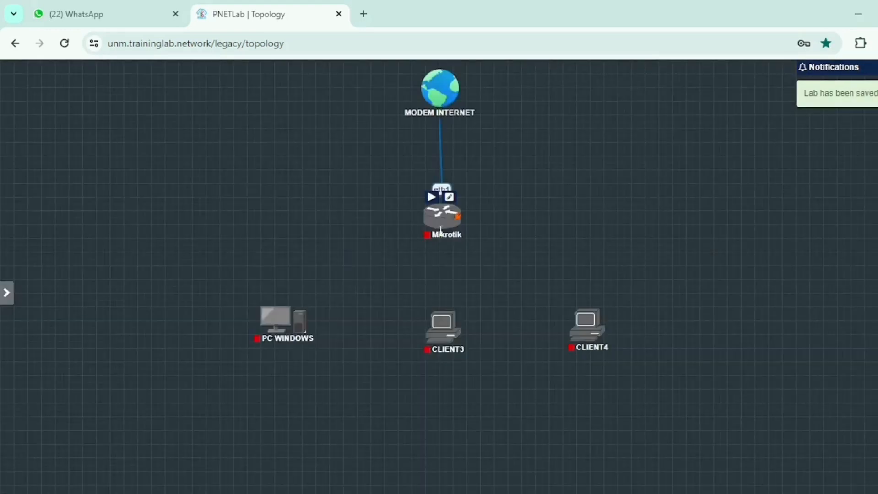
- Connect the Mikrotik router's eth2 interface to interface e0 of PC WINDOWS
{"action": "mouse_move", "coordinate": [281, 319]}
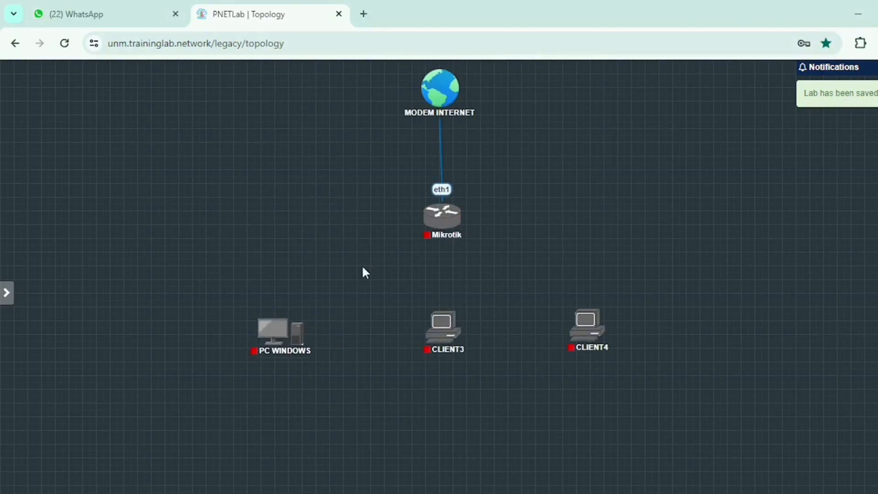
{"action": "left_click_drag", "start_coordinate": [446, 219], "coordinate": [288, 330]}
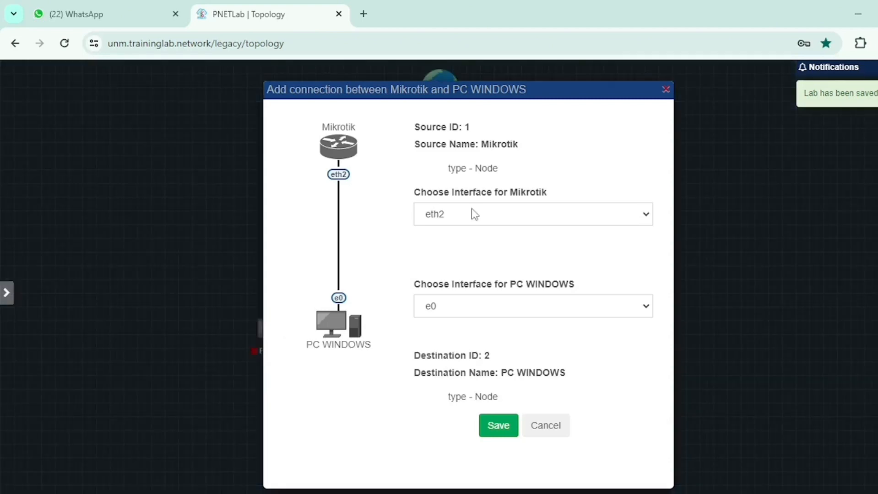
{"action": "left_click", "coordinate": [500, 425]}
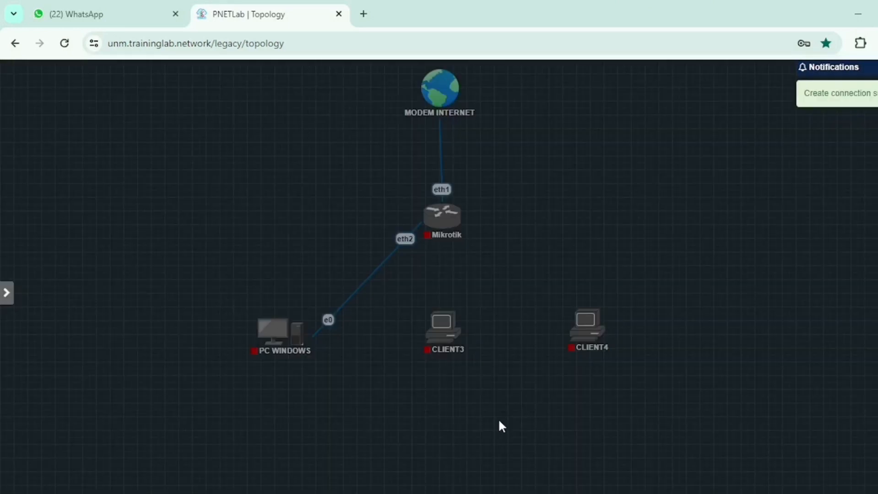
- Connect the Mikrotik router's eth3 interface to interface eth0 of CLIENT3
{"action": "mouse_move", "coordinate": [464, 227]}
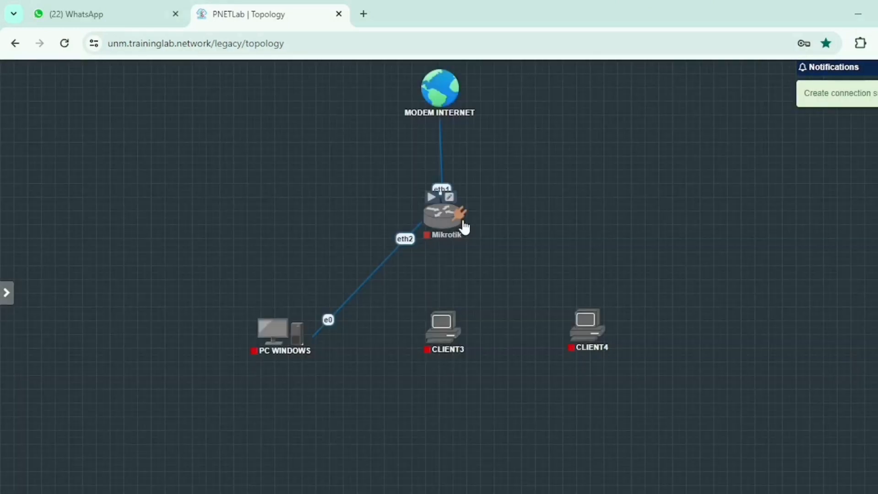
{"action": "left_click_drag", "start_coordinate": [464, 228], "coordinate": [443, 326]}
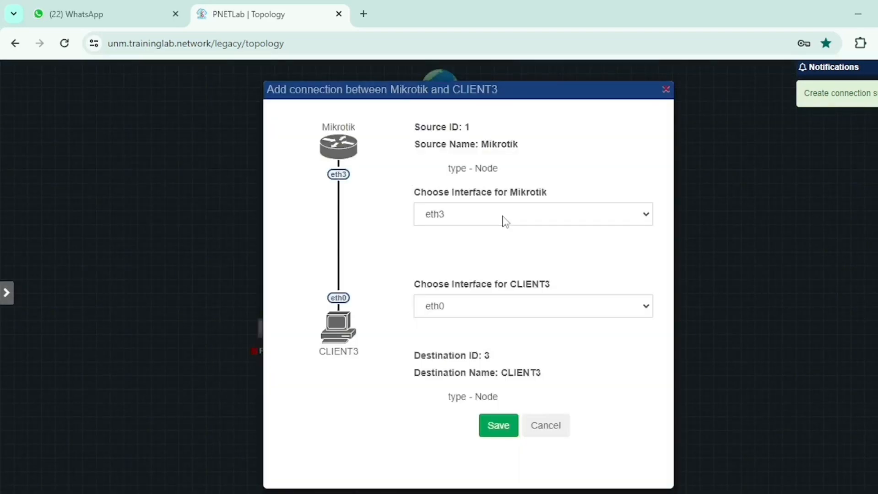
{"action": "left_click", "coordinate": [499, 428]}
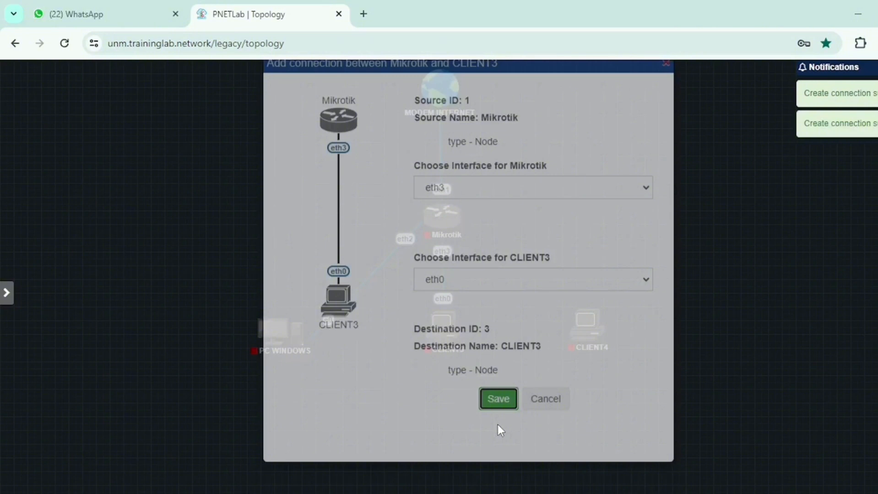
- Connect the Mikrotik router's eth4 interface to interface eth0 of CLIENT4
{"action": "left_click_drag", "start_coordinate": [464, 228], "coordinate": [585, 320]}
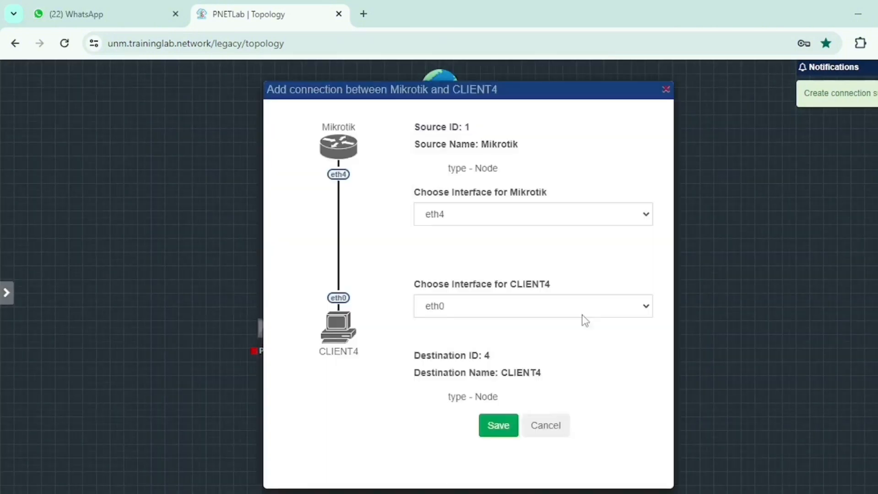
{"action": "left_click", "coordinate": [464, 216]}
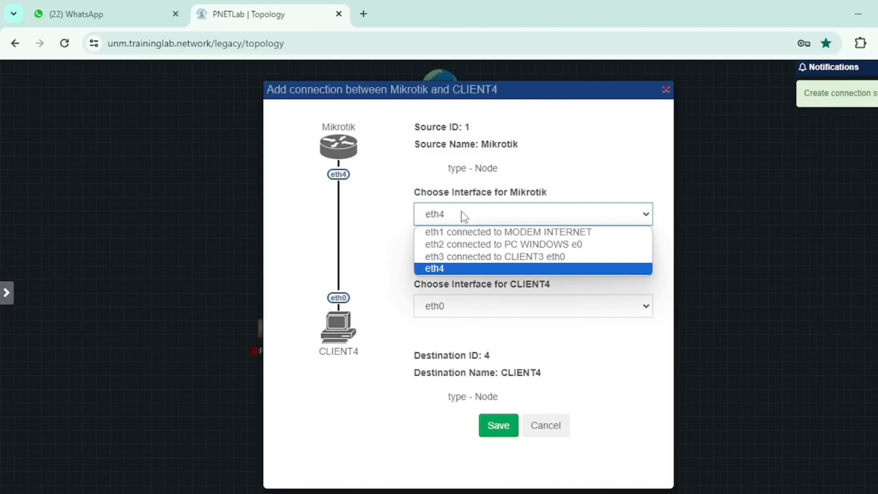
{"action": "left_click", "coordinate": [499, 426]}
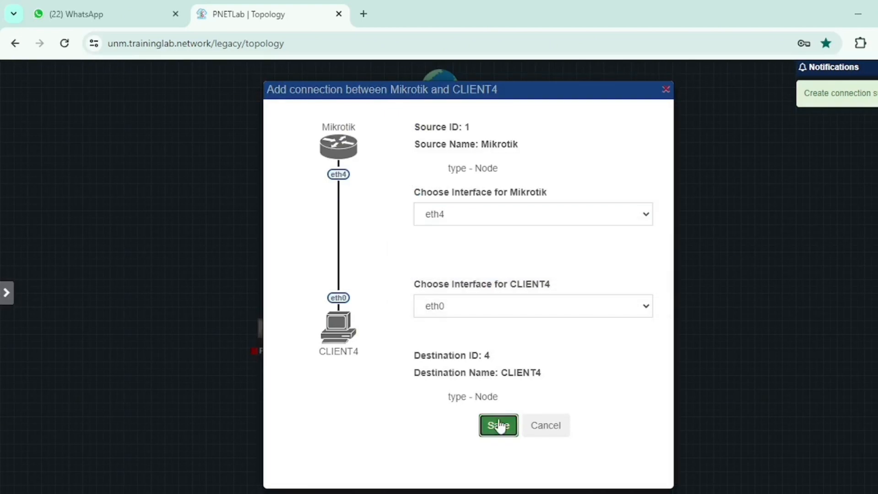
{"action": "left_click", "coordinate": [499, 426]}
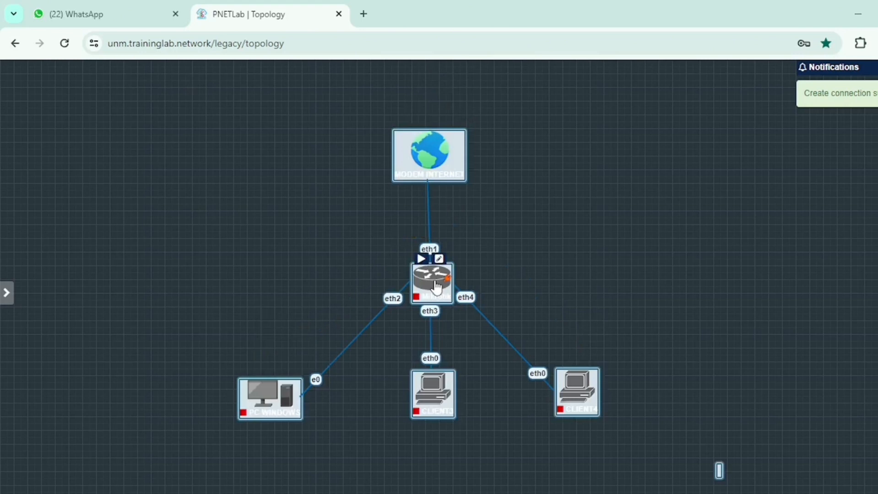
- Shift the whole topology lower on the canvas and start PC WINDOWS, Mikrotik, CLIENT3 and CLIENT4
{"action": "left_click", "coordinate": [267, 365]}
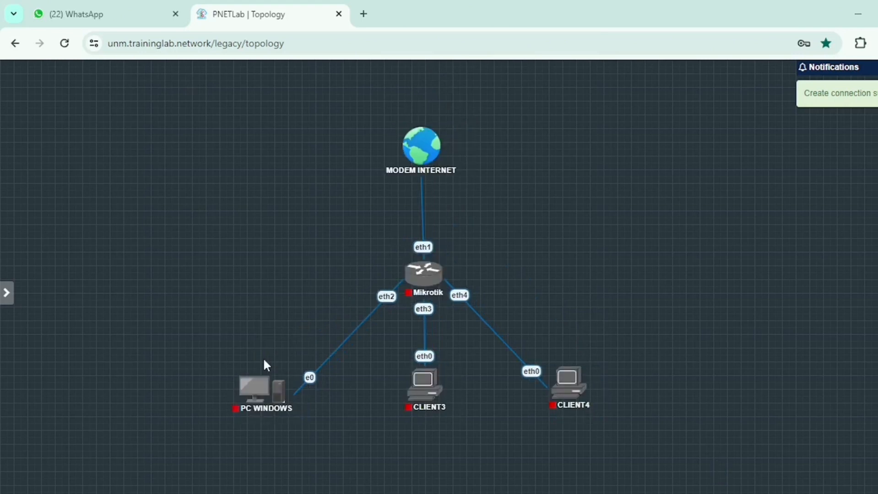
{"action": "right_click", "coordinate": [427, 284]}
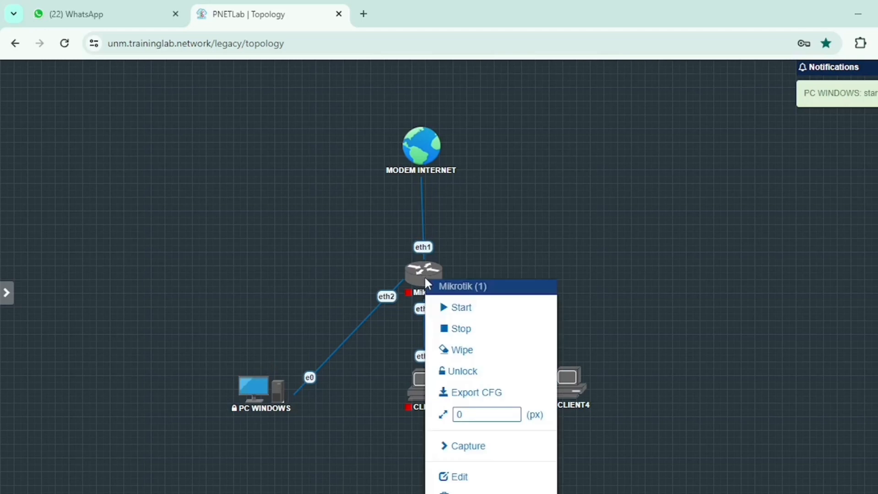
{"action": "left_click", "coordinate": [458, 311]}
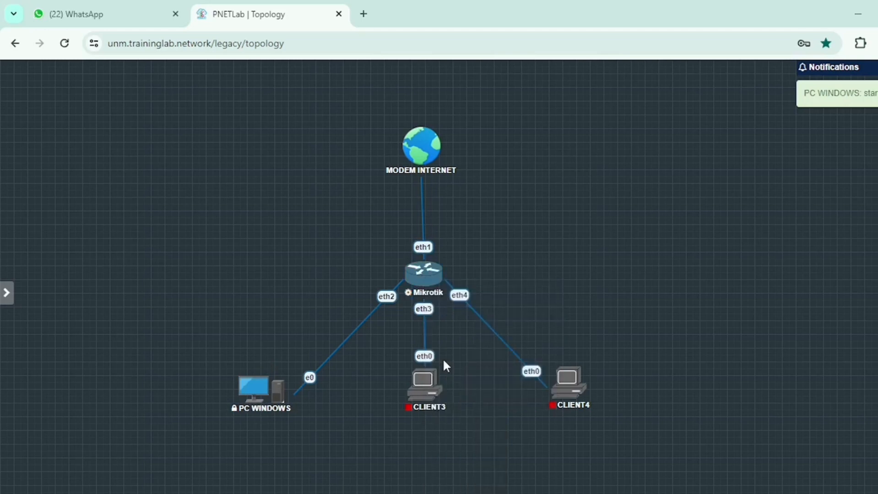
{"action": "mouse_move", "coordinate": [422, 384]}
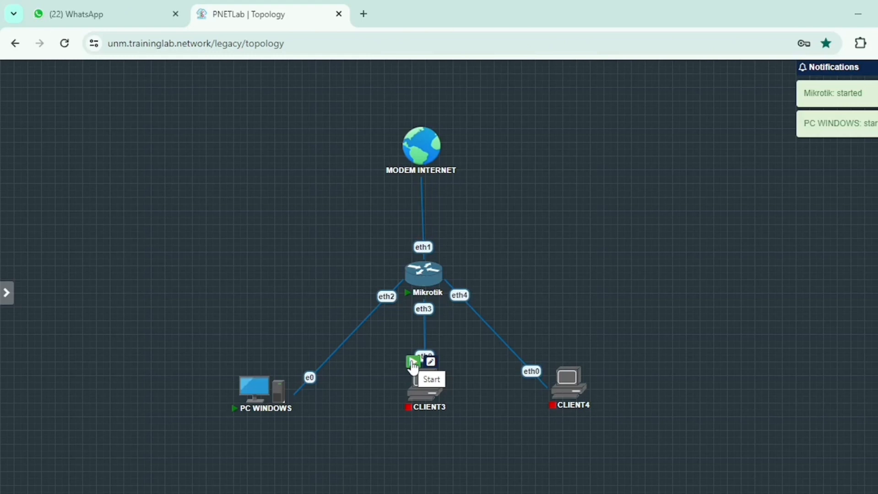
{"action": "left_click", "coordinate": [413, 366]}
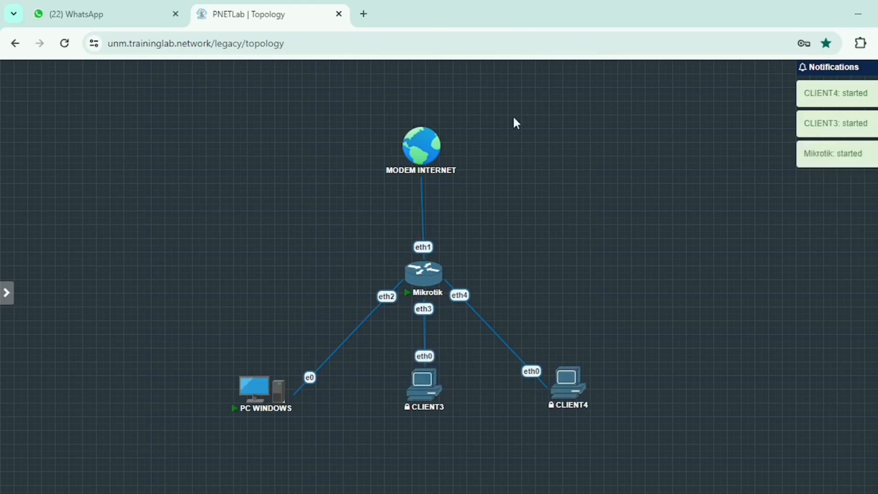
- Align MODEM INTERNET directly above the Mikrotik router, slightly closer to it
{"action": "left_click_drag", "start_coordinate": [429, 144], "coordinate": [436, 144]}
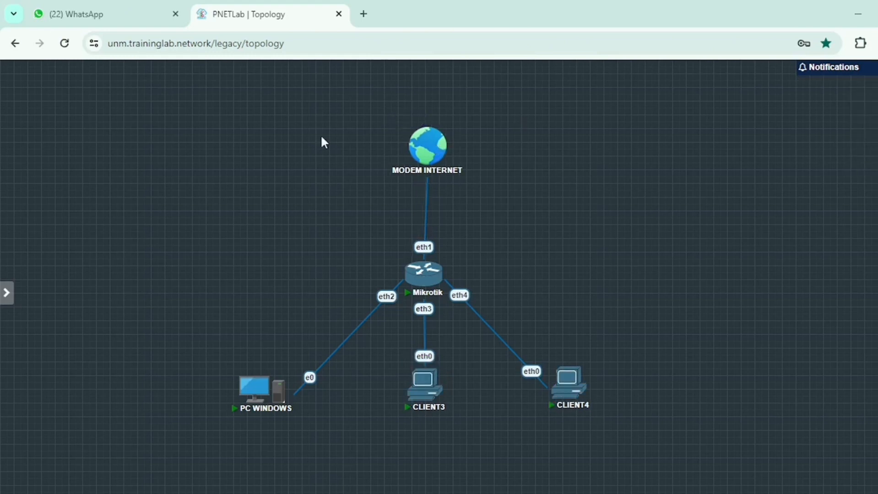
{"action": "mouse_move", "coordinate": [429, 147]}
{"action": "mouse_move", "coordinate": [426, 142]}
{"action": "left_mouse_down"}
{"action": "mouse_move", "coordinate": [415, 139]}
{"action": "mouse_move", "coordinate": [429, 143]}
{"action": "mouse_move", "coordinate": [424, 155]}
{"action": "left_mouse_up"}
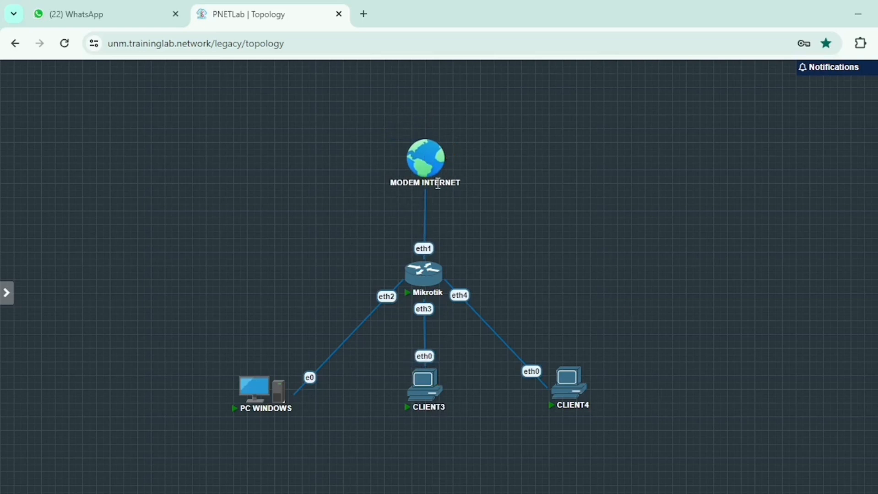
{"action": "mouse_move", "coordinate": [422, 155]}
{"action": "mouse_move", "coordinate": [417, 278]}
{"action": "left_click_drag", "start_coordinate": [195, 337], "coordinate": [744, 432]}
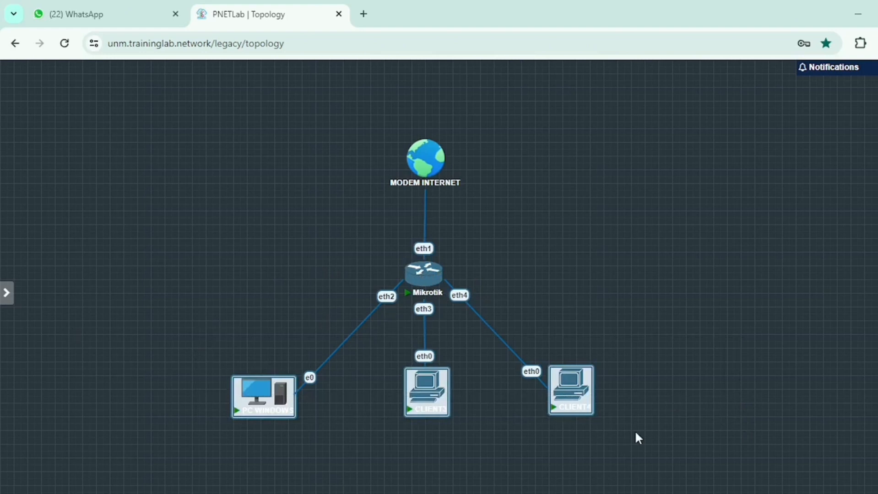
{"action": "left_click", "coordinate": [558, 322]}
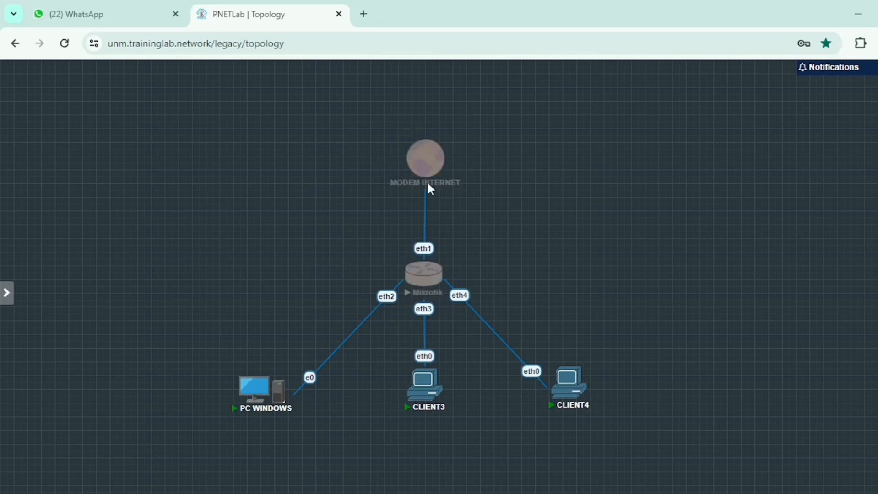
{"action": "left_click_drag", "start_coordinate": [339, 117], "coordinate": [488, 293]}
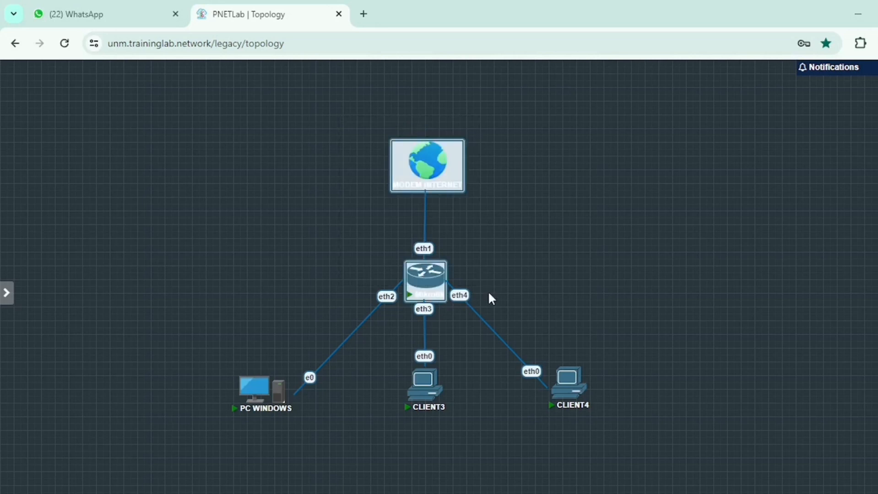
{"action": "left_click_drag", "start_coordinate": [180, 344], "coordinate": [765, 461]}
{"action": "left_click", "coordinate": [528, 468]}
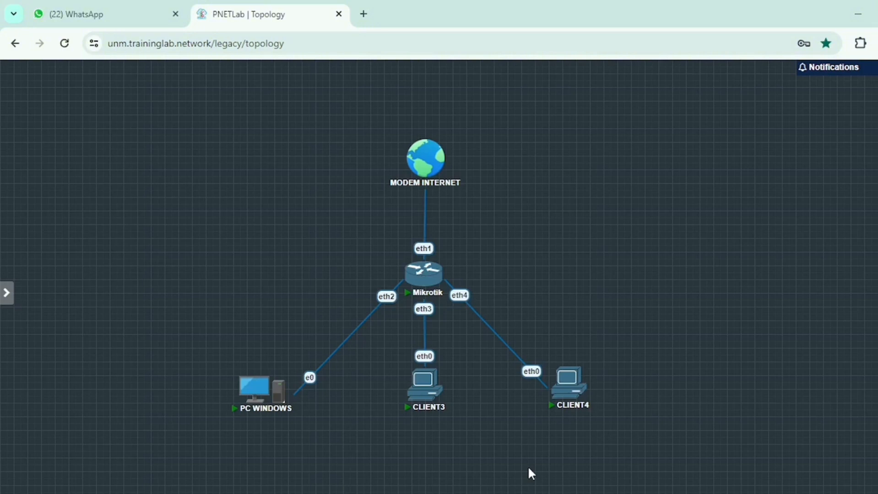
- Move PC WINDOWS slightly farther left and MODEM INTERNET up and to the left of the Mikrotik router
{"action": "mouse_move", "coordinate": [275, 392]}
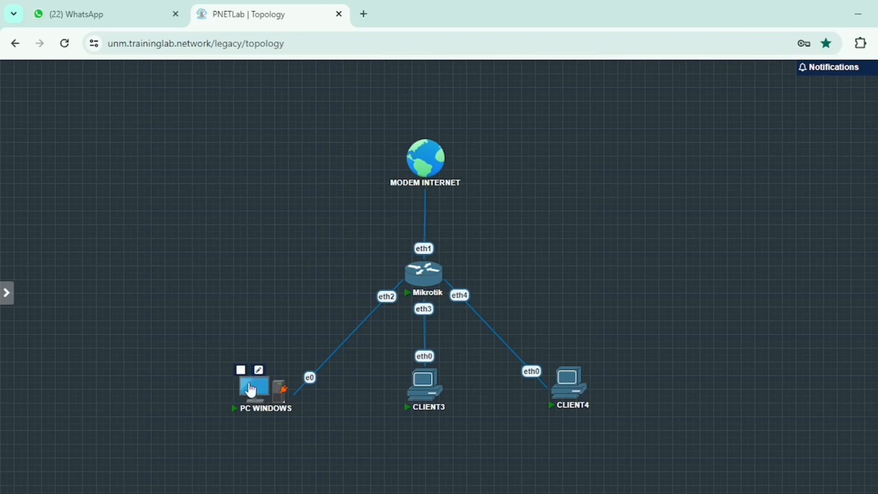
{"action": "mouse_move", "coordinate": [260, 401]}
{"action": "left_mouse_down"}
{"action": "mouse_move", "coordinate": [235, 402]}
{"action": "mouse_move", "coordinate": [248, 402]}
{"action": "left_mouse_up"}
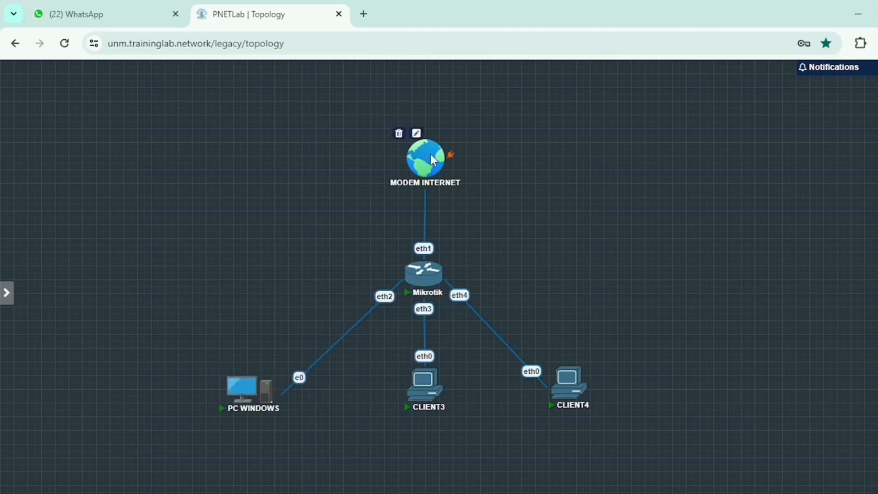
{"action": "left_click_drag", "start_coordinate": [431, 156], "coordinate": [394, 110]}
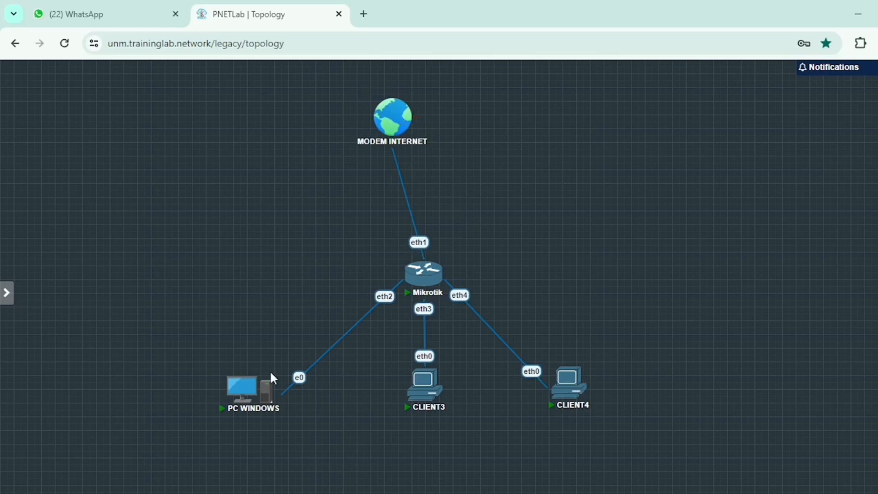
- Delete the connection between the Mikrotik router's eth2 interface and interface e0 of PC WINDOWS
{"action": "mouse_move", "coordinate": [394, 128]}
{"action": "right_click", "coordinate": [301, 386]}
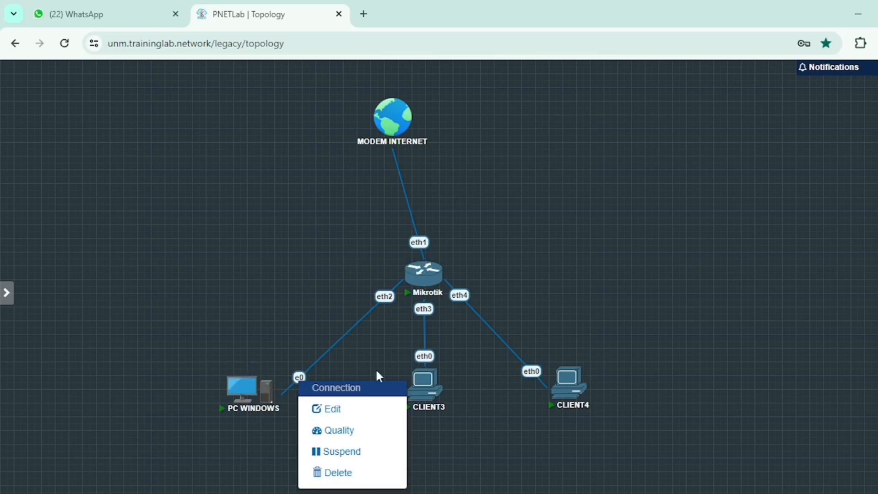
{"action": "right_click", "coordinate": [298, 377]}
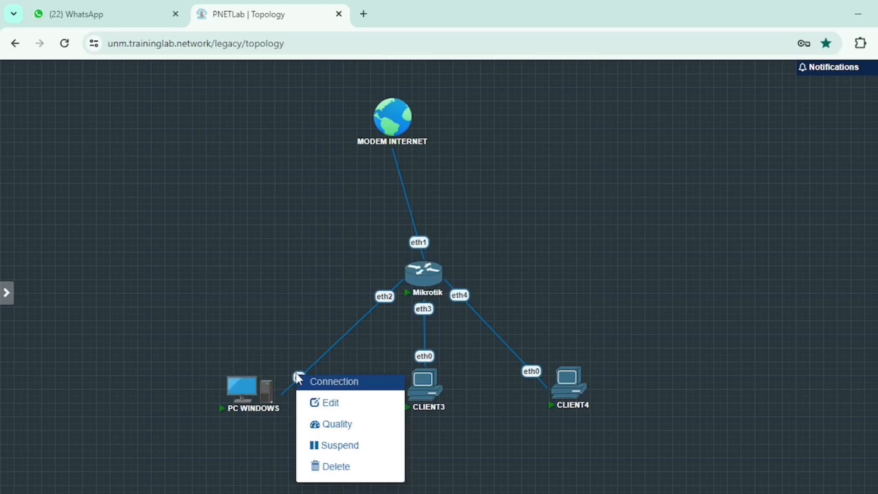
{"action": "left_click", "coordinate": [327, 467]}
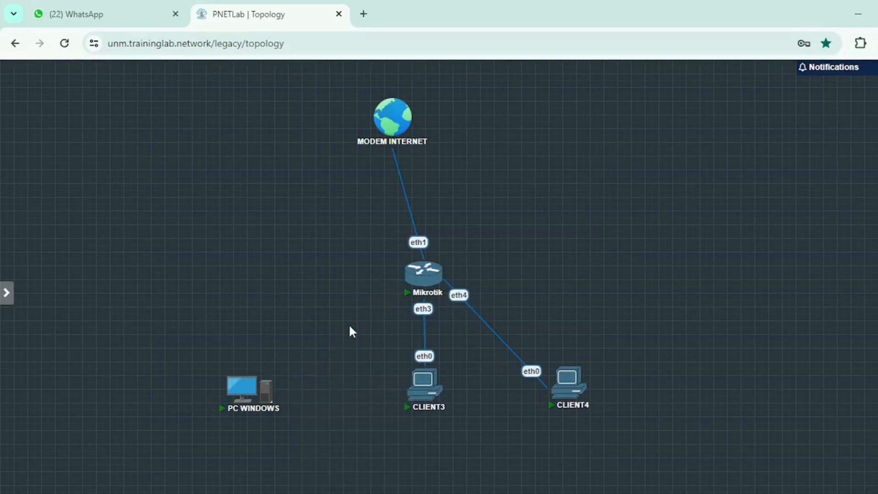
- Delete the connection between MODEM INTERNET and the Mikrotik router's eth1 interface
{"action": "mouse_move", "coordinate": [425, 274]}
{"action": "right_click", "coordinate": [420, 244]}
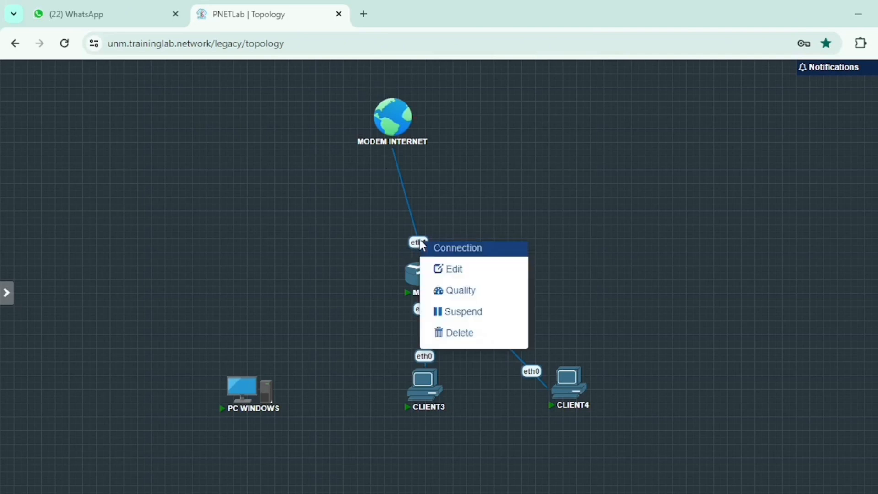
{"action": "left_click", "coordinate": [458, 335]}
- Connect MODEM INTERNET directly to interface e0 of PC WINDOWS
{"action": "mouse_move", "coordinate": [399, 135]}
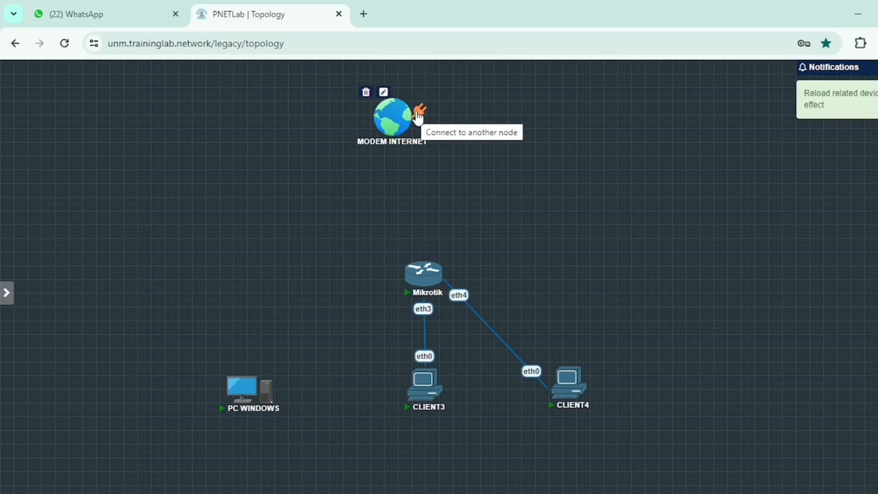
{"action": "left_click_drag", "start_coordinate": [418, 117], "coordinate": [259, 418]}
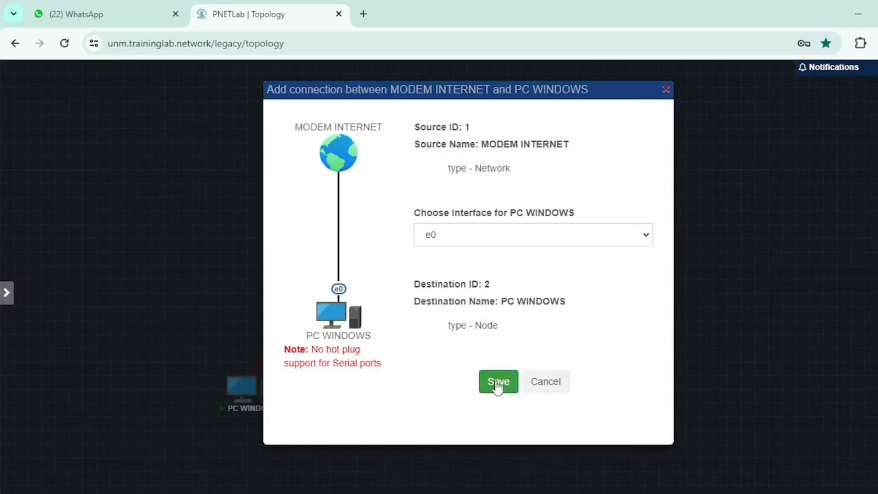
{"action": "left_click", "coordinate": [499, 388]}
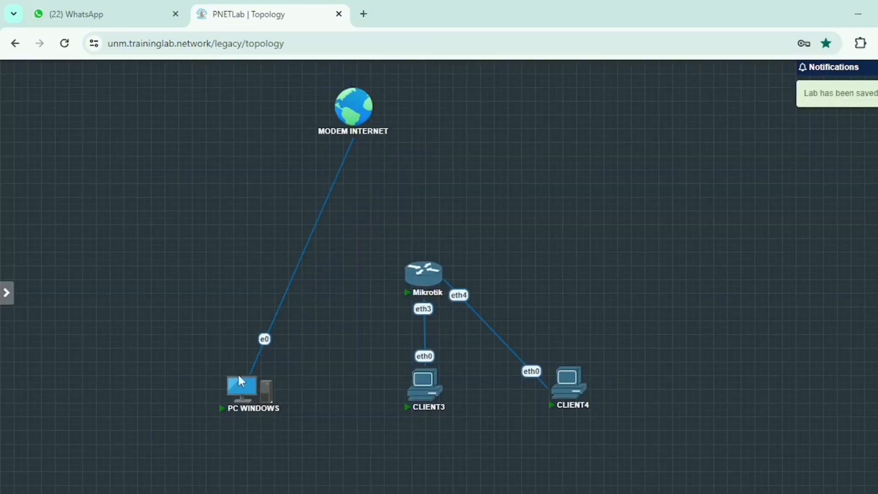
- Restart PC WINDOWS by stopping the node and starting it again
{"action": "left_click", "coordinate": [229, 371]}
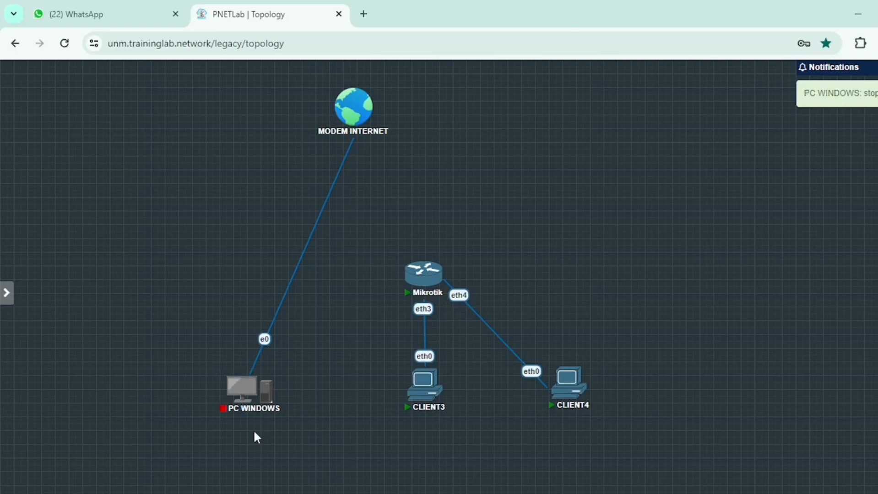
{"action": "mouse_move", "coordinate": [248, 389]}
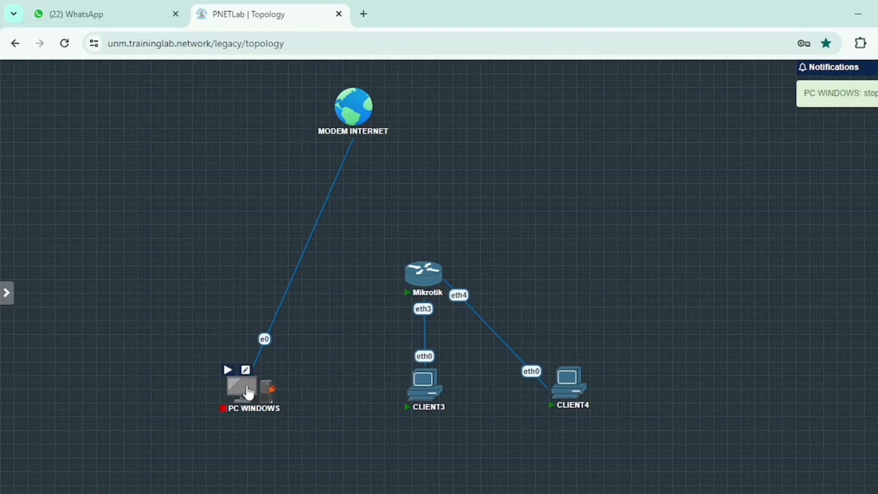
{"action": "mouse_move", "coordinate": [357, 114]}
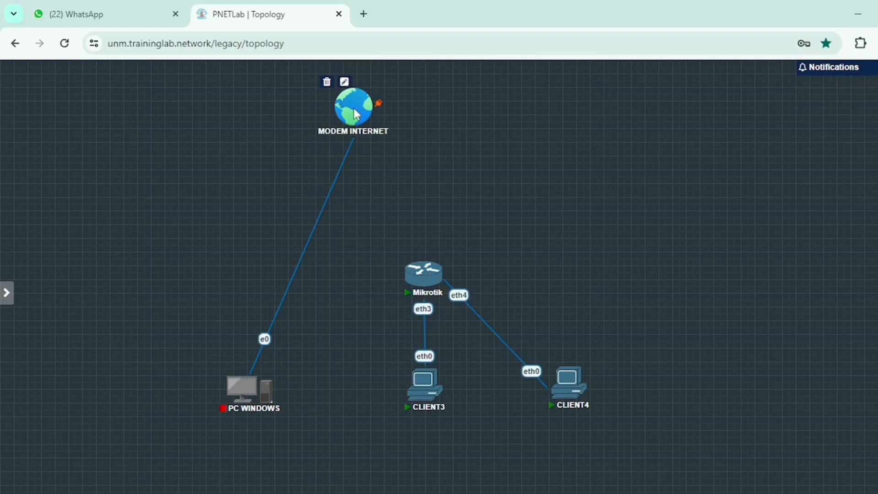
{"action": "mouse_move", "coordinate": [232, 376]}
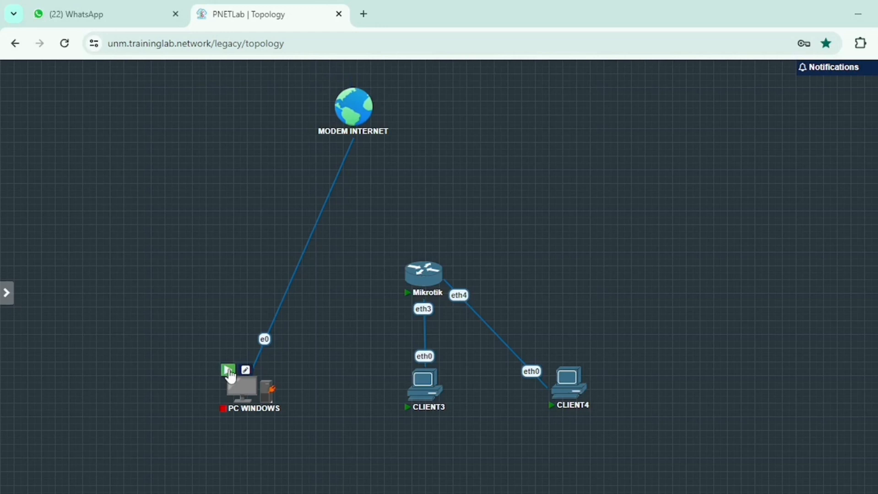
{"action": "left_click", "coordinate": [228, 371]}
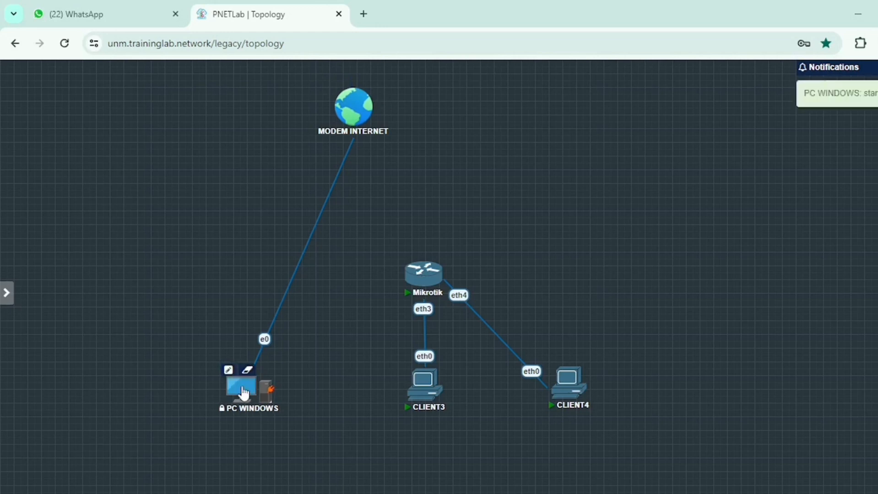
- In the PC WINDOWS console, allow the PC to be discoverable on Network 5 and dismiss the program error dialog
{"action": "left_click", "coordinate": [244, 394]}
{"action": "left_click_drag", "start_coordinate": [457, 92], "coordinate": [413, 104]}
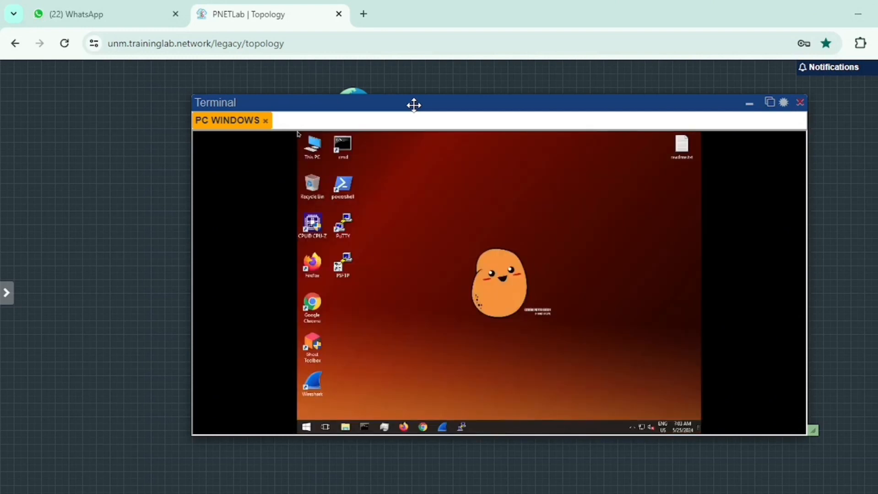
{"action": "left_click_drag", "start_coordinate": [414, 105], "coordinate": [445, 112]}
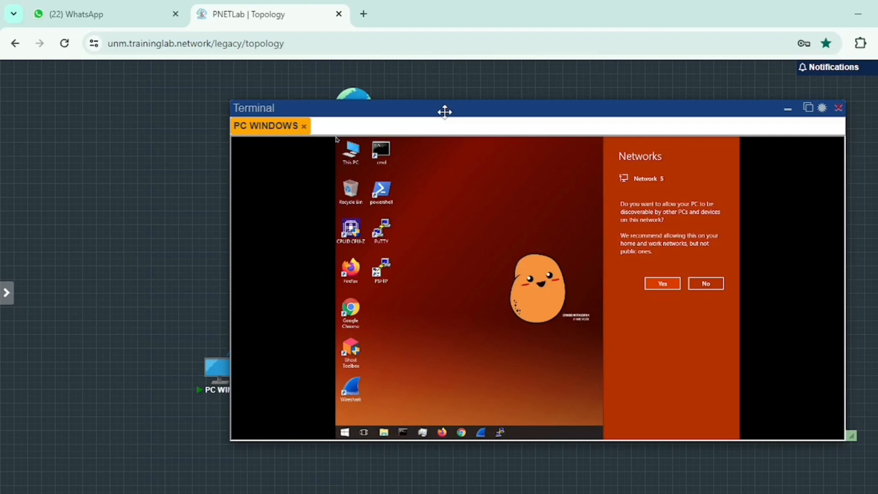
{"action": "left_click_drag", "start_coordinate": [445, 112], "coordinate": [397, 114]}
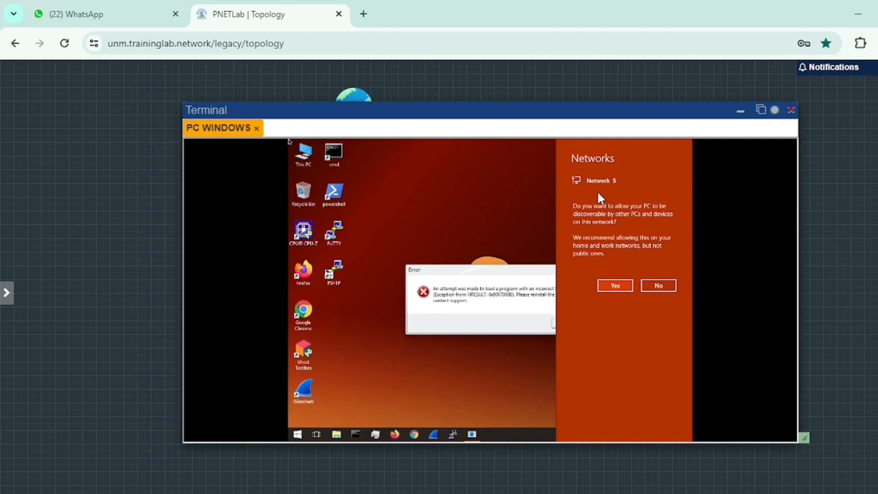
{"action": "left_click", "coordinate": [615, 286]}
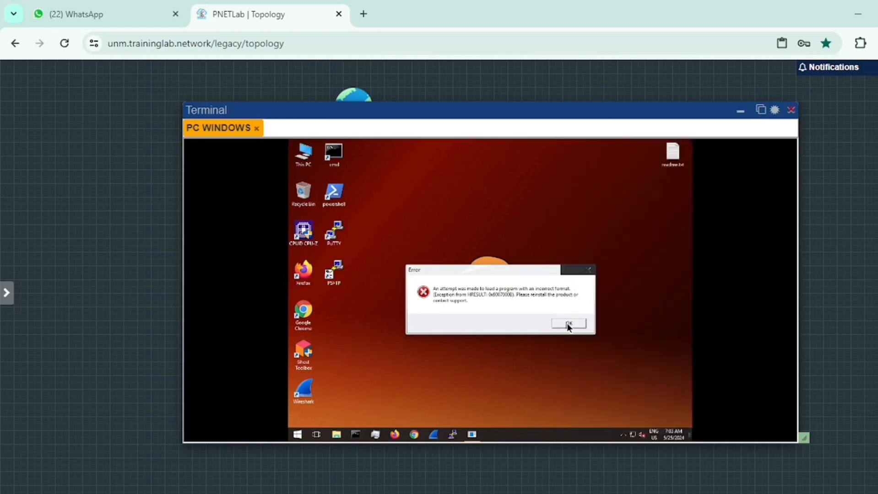
{"action": "left_click", "coordinate": [569, 324]}
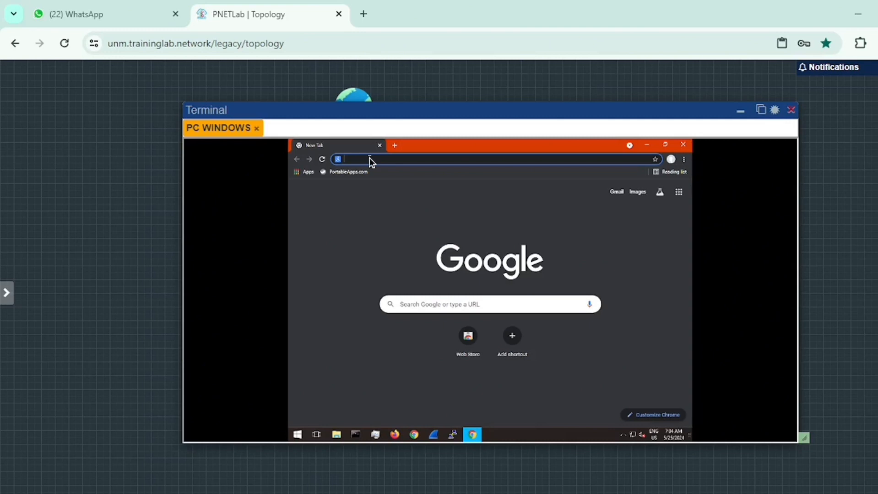
- Search for winbox download in the virtual PC's Chrome browser and download WinBox 3.40 (64-bit) from MikroTik's download page
{"action": "type", "text": "winbox"}
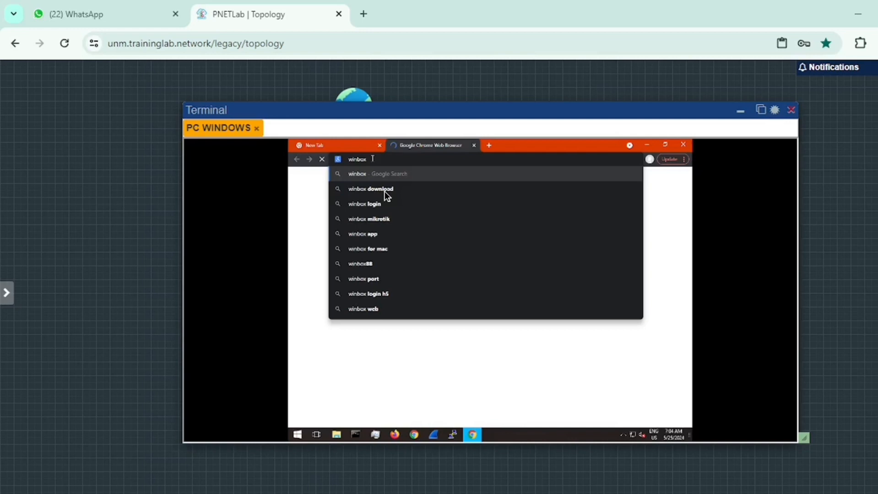
{"action": "left_click", "coordinate": [387, 196]}
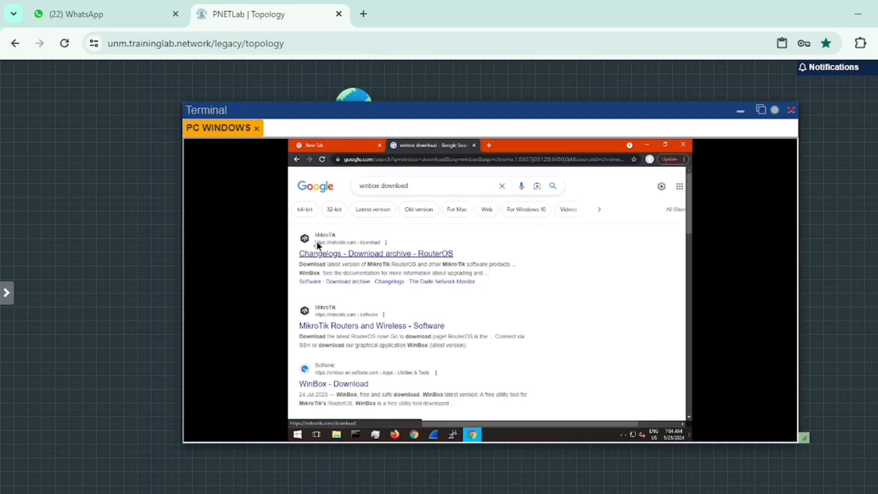
{"action": "left_click", "coordinate": [368, 255]}
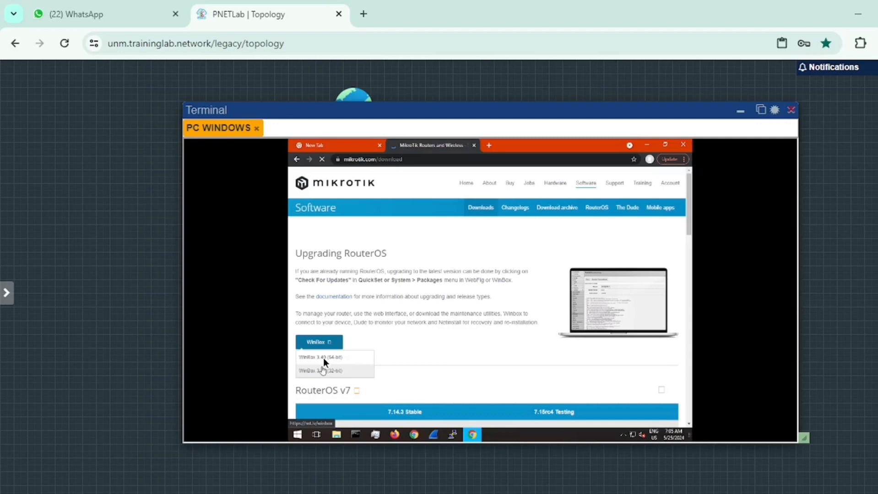
{"action": "left_click", "coordinate": [323, 358]}
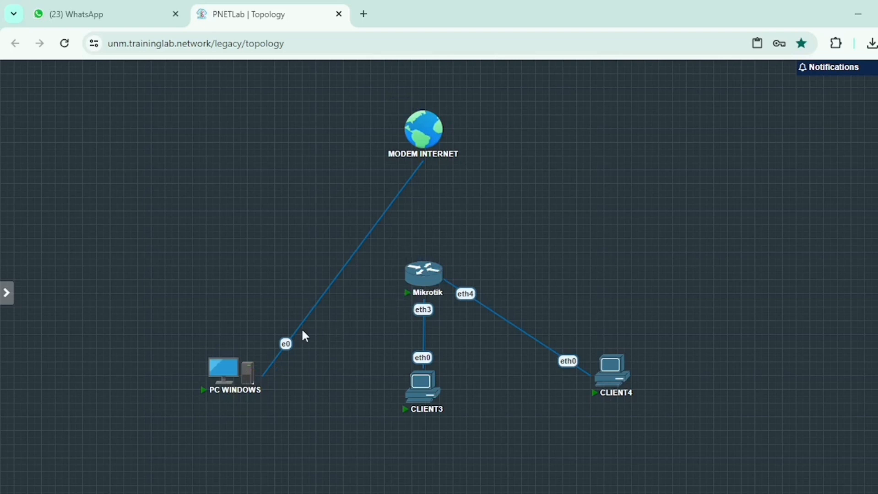
- Delete the link between PC WINDOWS and MODEM INTERNET, and connect PC WINDOWS e0 to the Mikrotik router's eth2
{"action": "right_click", "coordinate": [287, 343]}
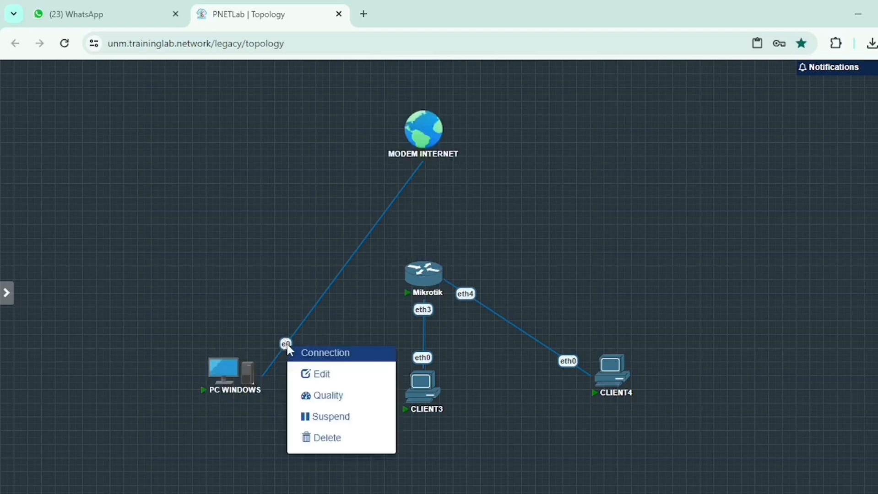
{"action": "left_click", "coordinate": [323, 438]}
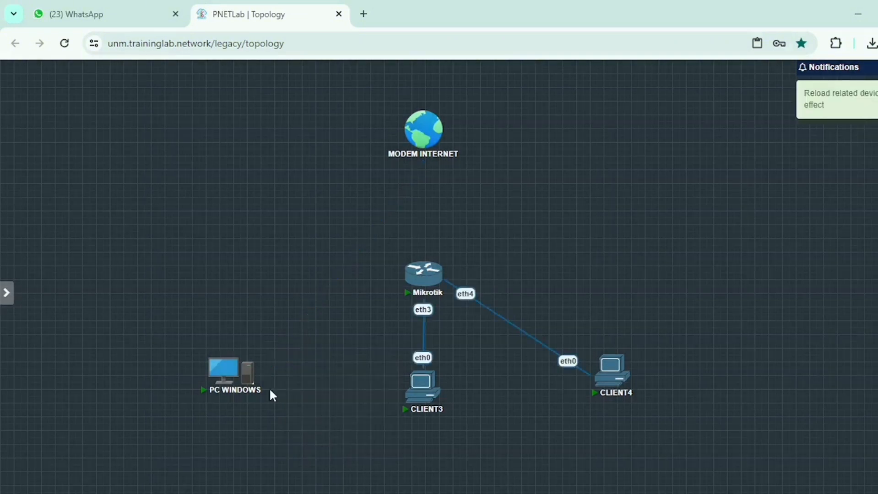
{"action": "left_click", "coordinate": [252, 370]}
{"action": "left_click_drag", "start_coordinate": [260, 375], "coordinate": [411, 274]}
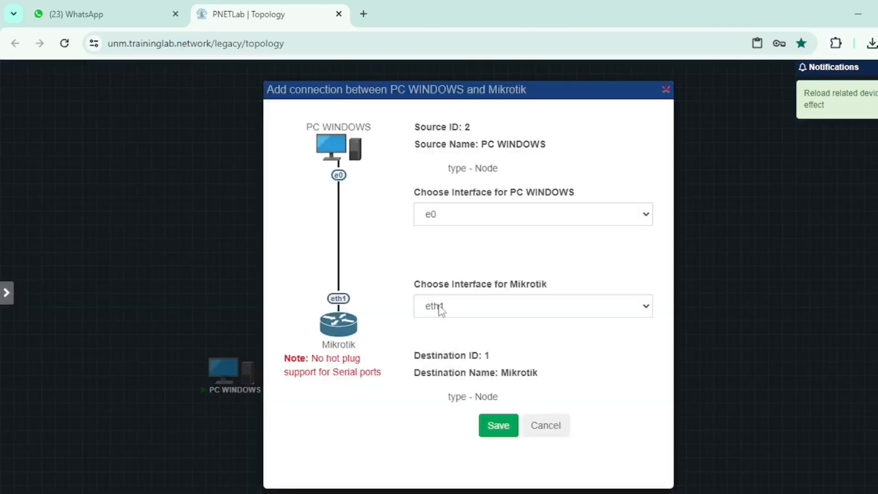
{"action": "left_click", "coordinate": [441, 309]}
{"action": "left_click", "coordinate": [442, 336]}
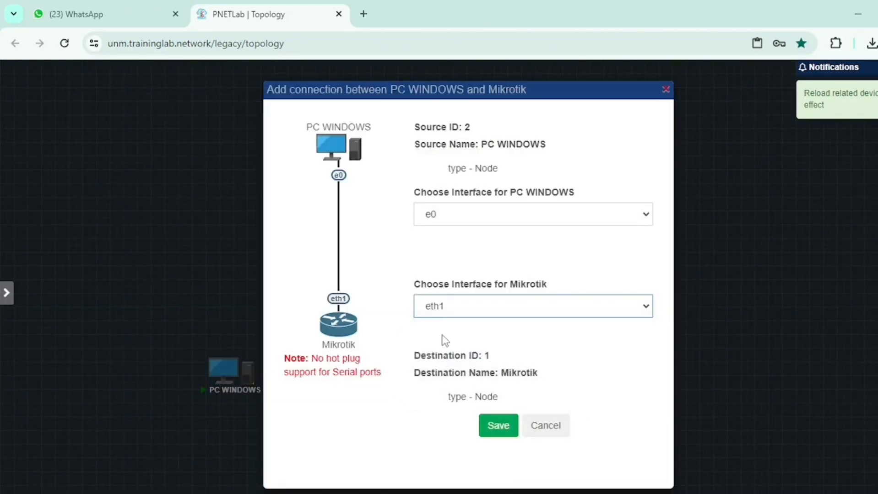
{"action": "left_click", "coordinate": [494, 425]}
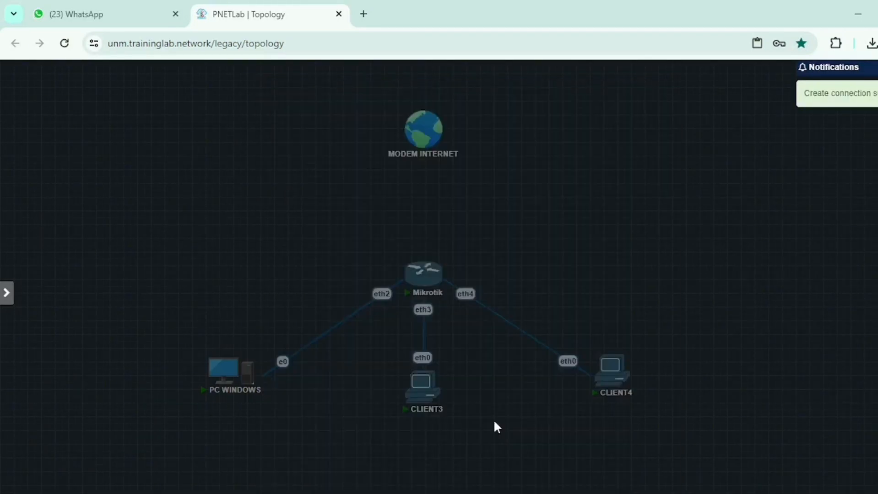
- Connect MODEM INTERNET to the Mikrotik router's eth1 interface
{"action": "mouse_move", "coordinate": [443, 142]}
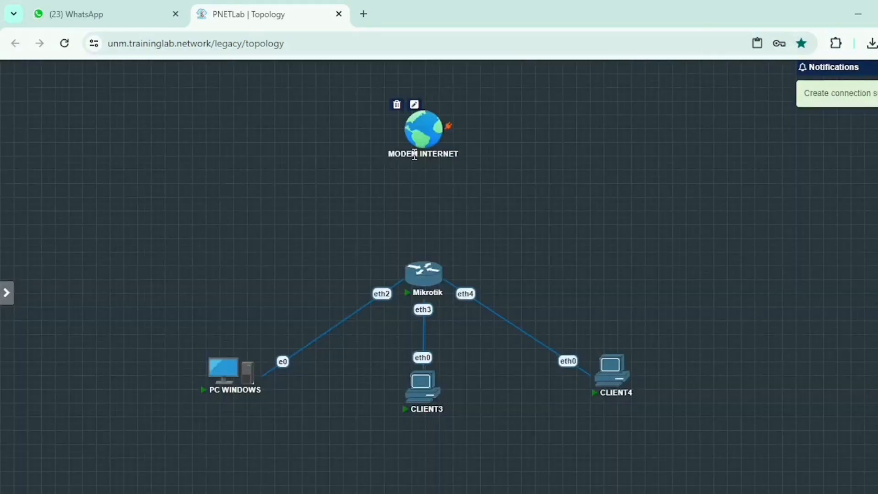
{"action": "left_click_drag", "start_coordinate": [448, 135], "coordinate": [417, 264]}
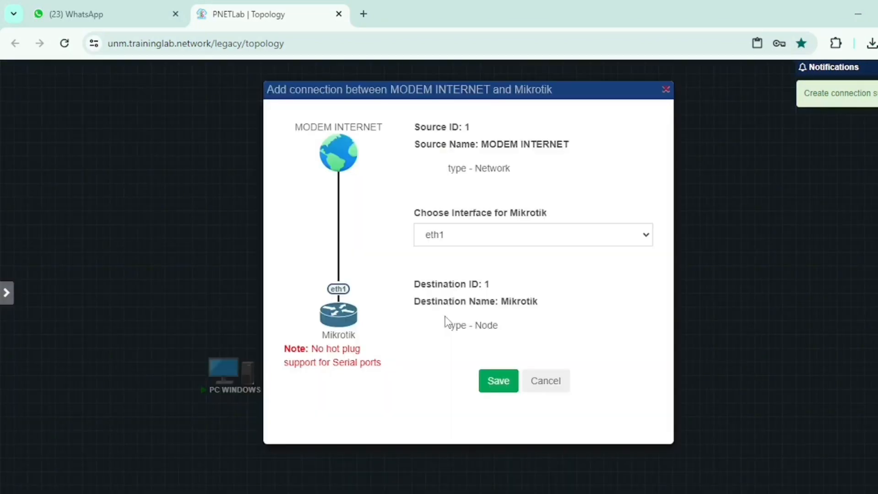
{"action": "left_click", "coordinate": [496, 375]}
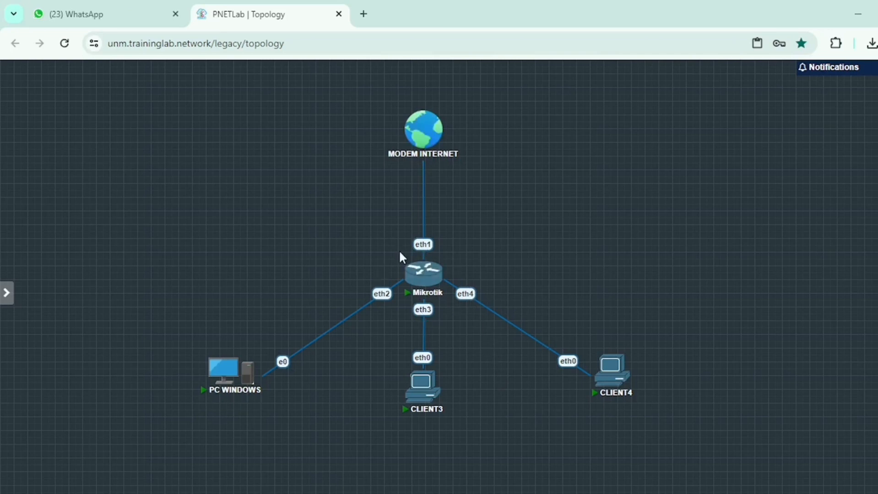
- Open the PC WINDOWS console, move its window up to the canvas's upper edge, and reopen the console session
{"action": "mouse_move", "coordinate": [428, 287]}
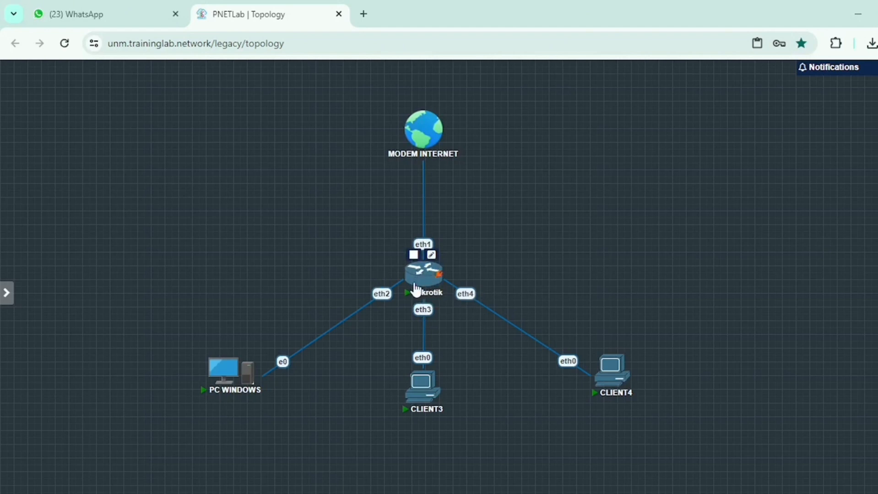
{"action": "mouse_move", "coordinate": [251, 369]}
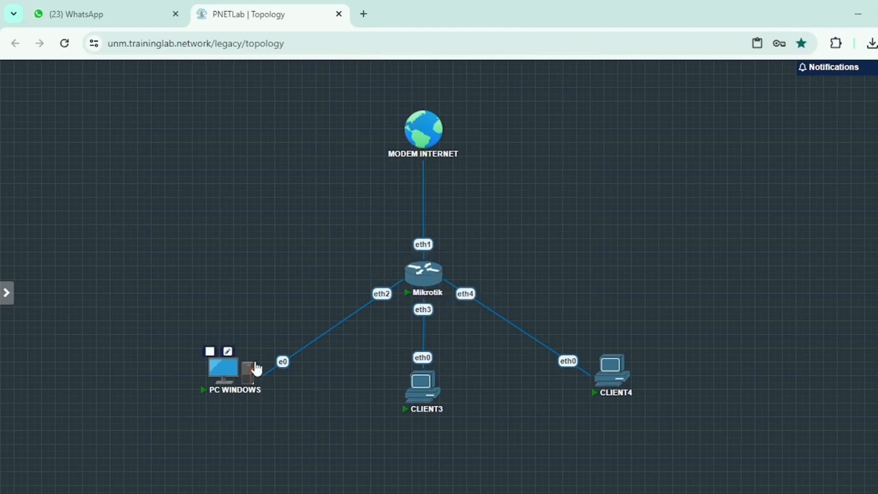
{"action": "left_click", "coordinate": [225, 375]}
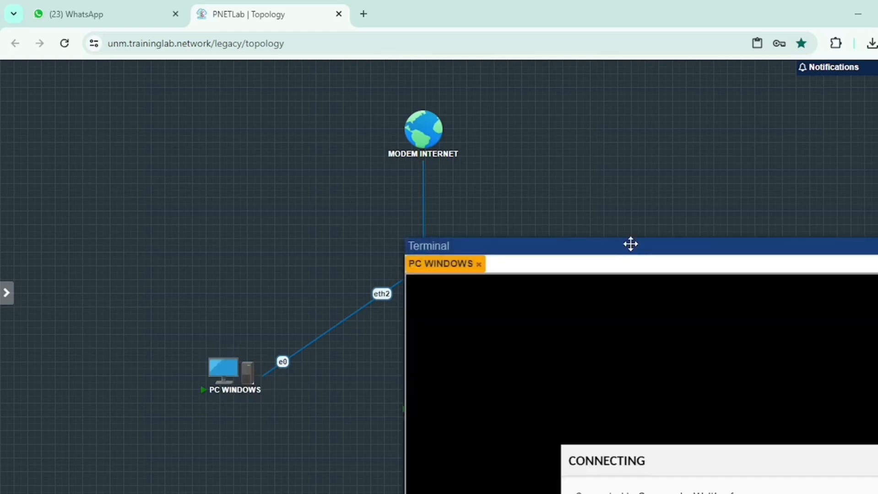
{"action": "left_click_drag", "start_coordinate": [631, 245], "coordinate": [478, 80]}
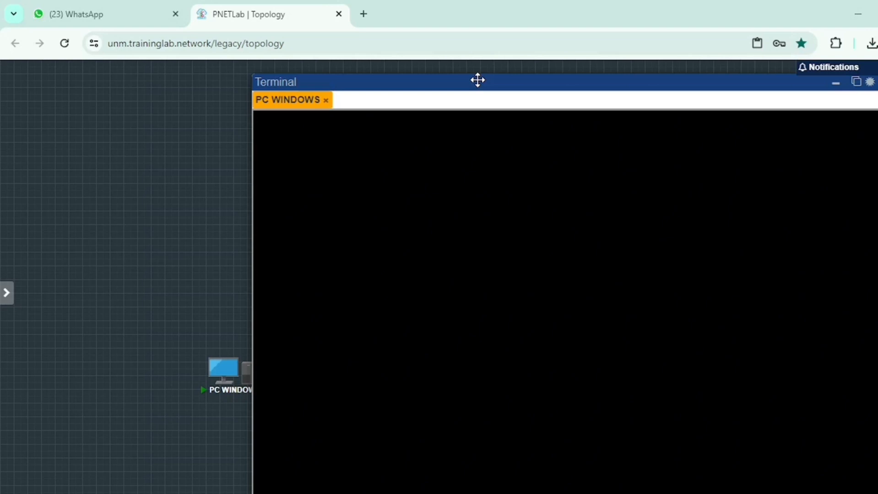
{"action": "left_click_drag", "start_coordinate": [388, 88], "coordinate": [366, 72]}
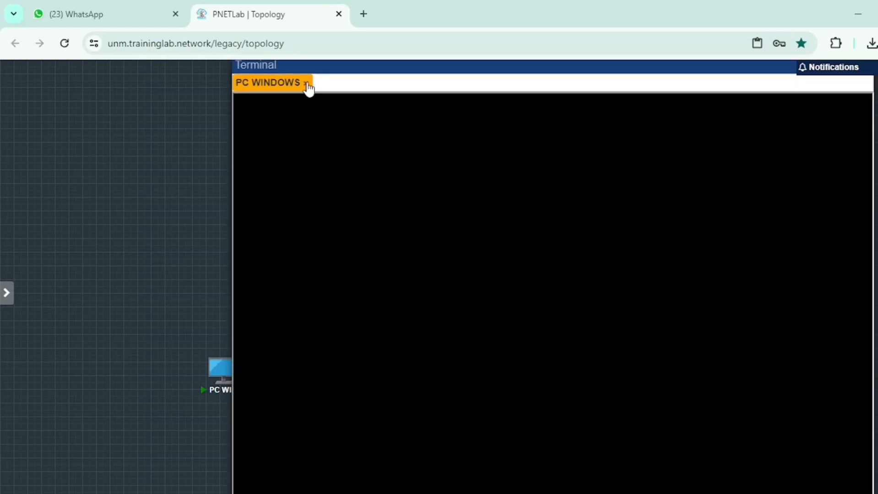
{"action": "left_click", "coordinate": [307, 84]}
{"action": "left_click", "coordinate": [221, 372]}
- Relaunch winbox64.exe from the Downloads folder and list the neighboring MikroTik devices
{"action": "left_click", "coordinate": [818, 99]}
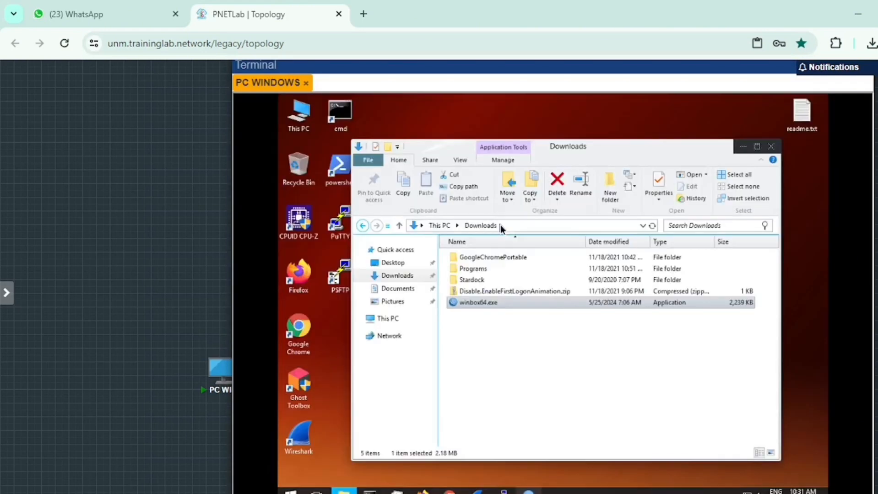
{"action": "double_click", "coordinate": [487, 301]}
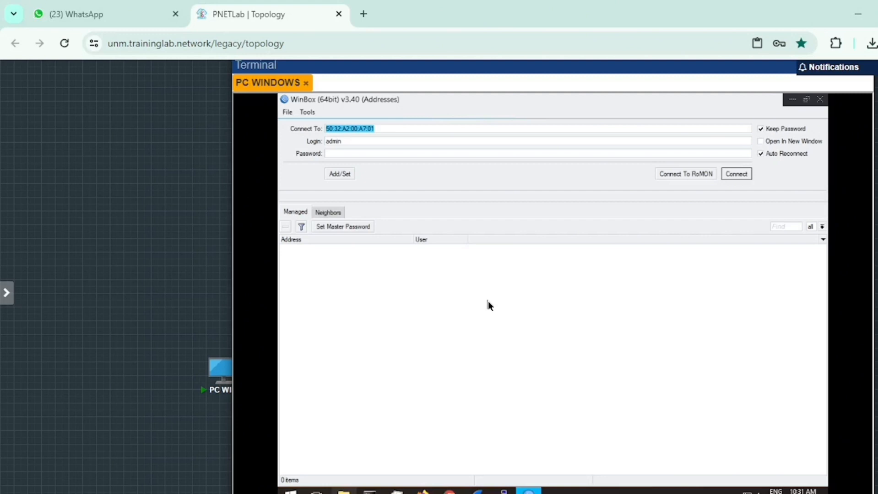
{"action": "left_click", "coordinate": [335, 216]}
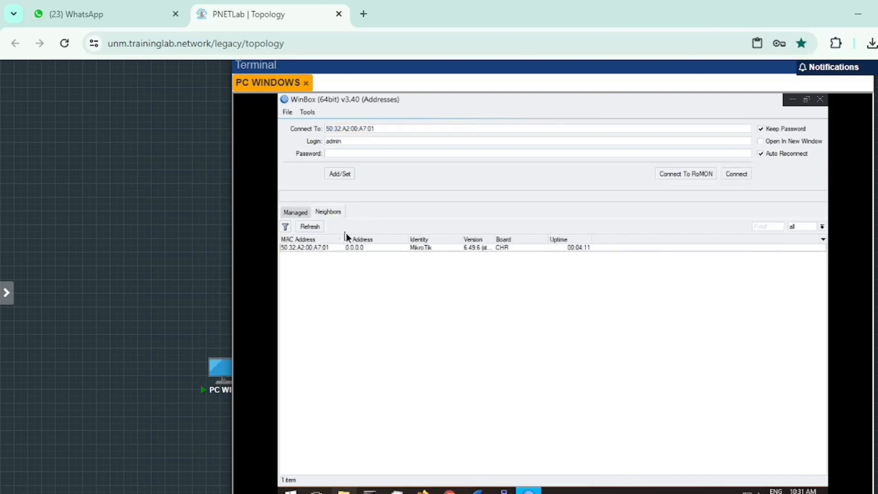
- Connect to the neighboring MikroTik router as admin, skip the password change, and close the Bridge window
{"action": "left_click", "coordinate": [332, 248]}
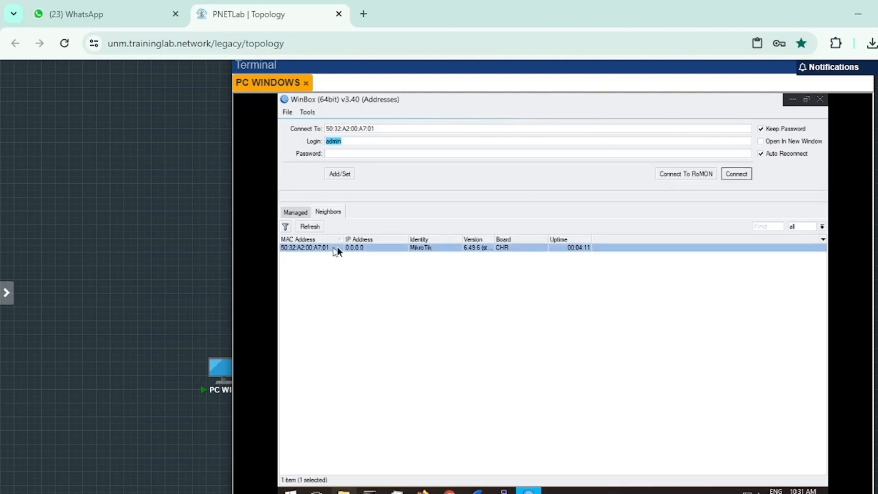
{"action": "left_click", "coordinate": [735, 174]}
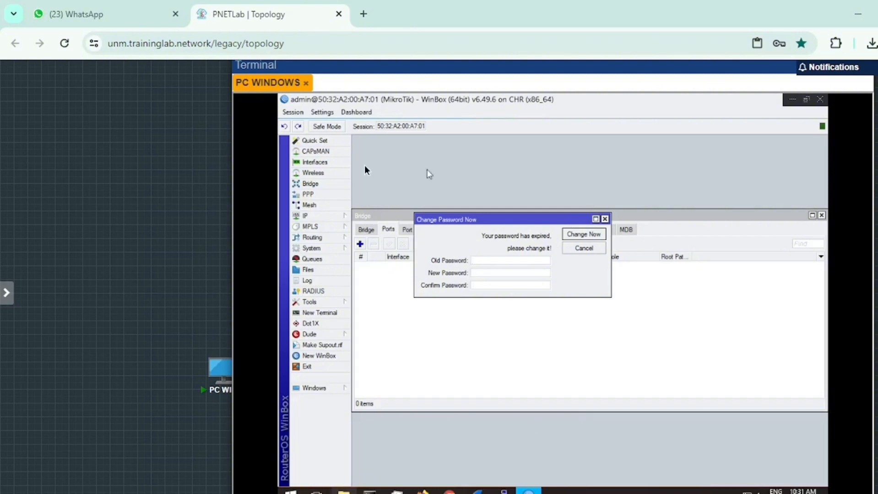
{"action": "left_click", "coordinate": [585, 248]}
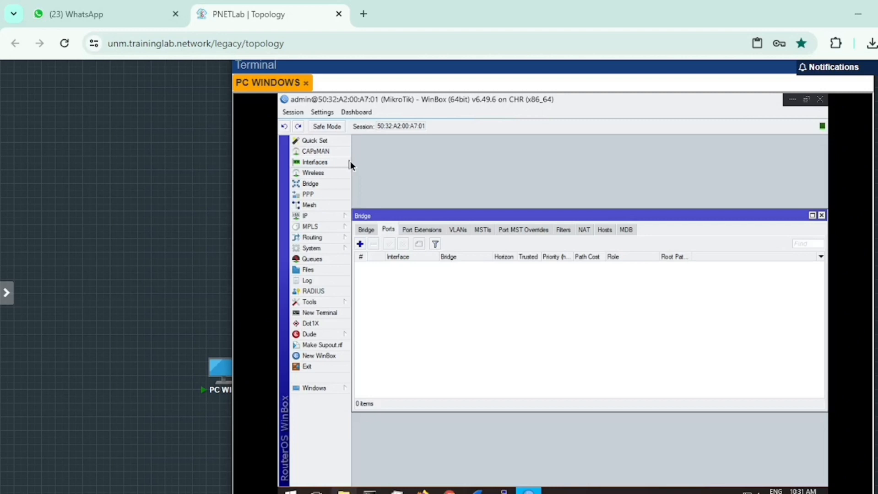
{"action": "left_click", "coordinate": [821, 215]}
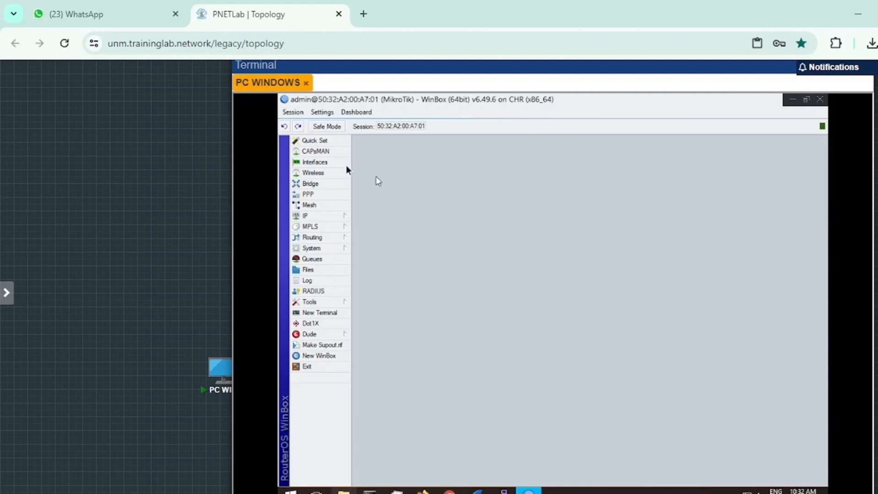
- Create a new bridge interface named bridge1 on the MikroTik router with its default settings
{"action": "left_click", "coordinate": [321, 185]}
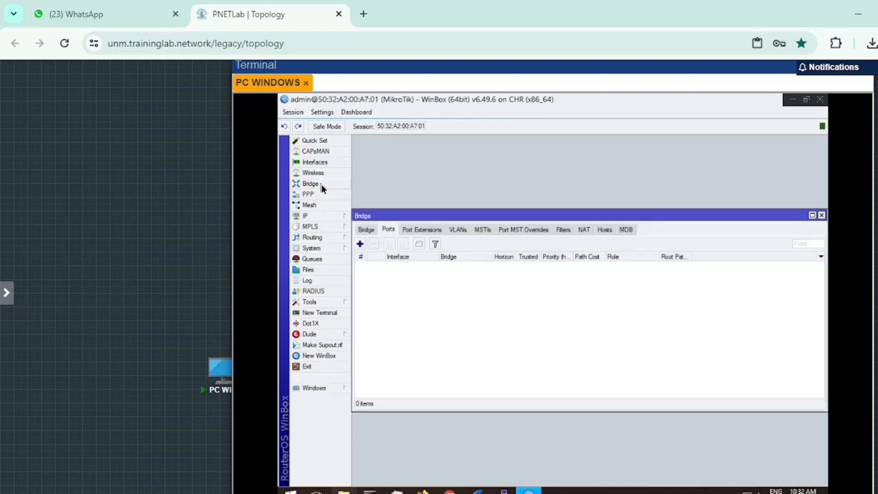
{"action": "left_click", "coordinate": [367, 231]}
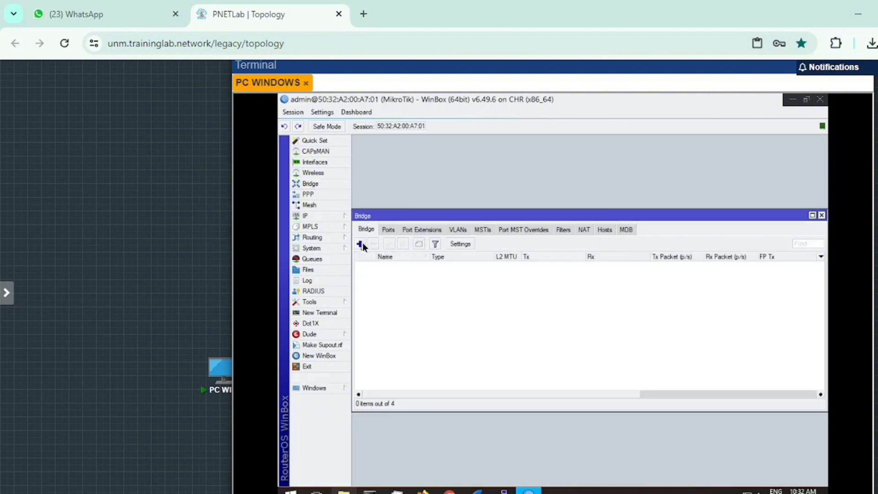
{"action": "left_click", "coordinate": [360, 244]}
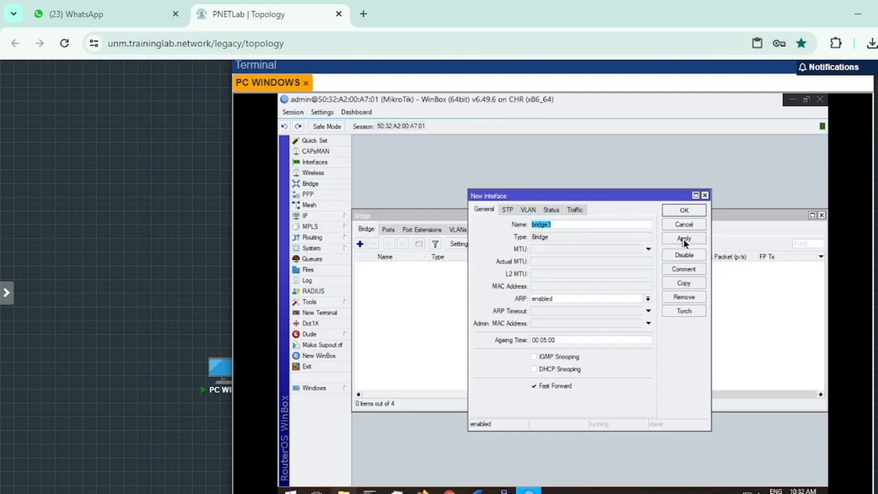
{"action": "left_click", "coordinate": [684, 211]}
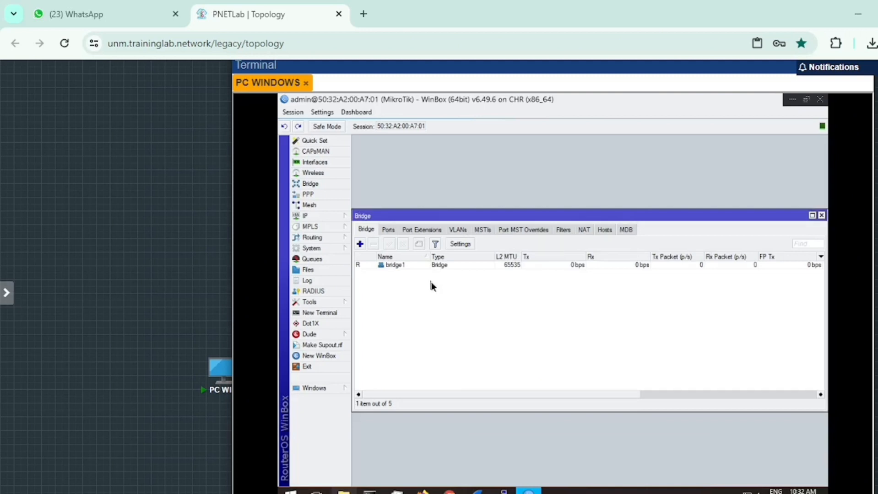
- Add ether2 as a port of bridge1 and make a copy of that port entry
{"action": "left_click", "coordinate": [389, 230]}
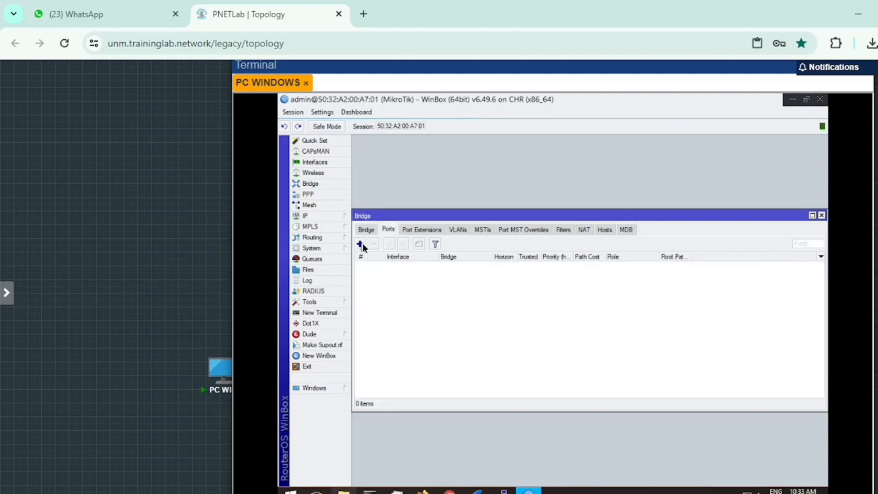
{"action": "left_click", "coordinate": [362, 246]}
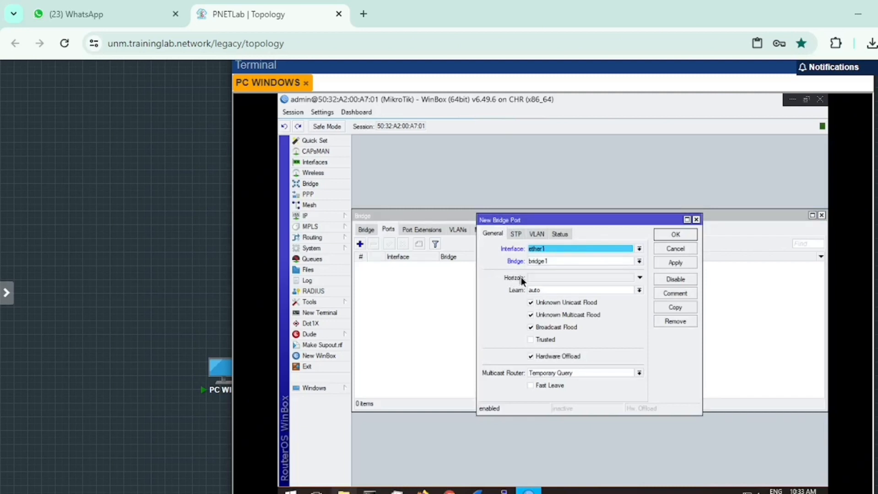
{"action": "left_click", "coordinate": [640, 251]}
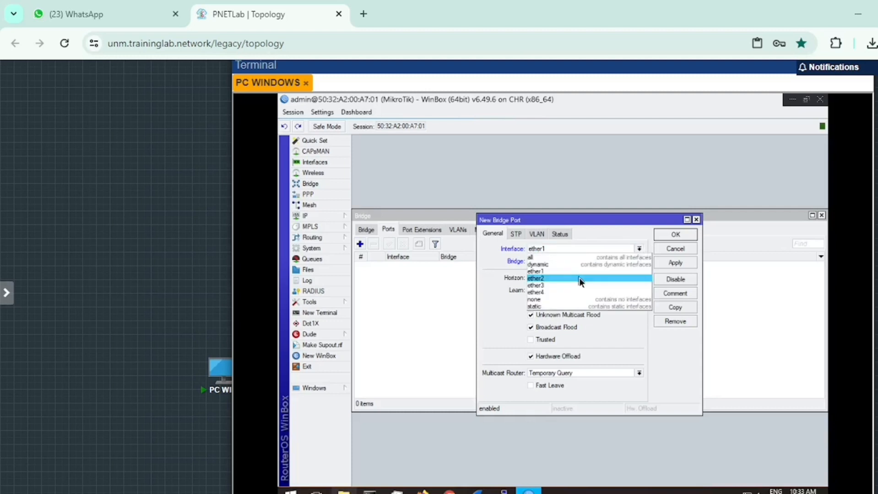
{"action": "left_click", "coordinate": [579, 277]}
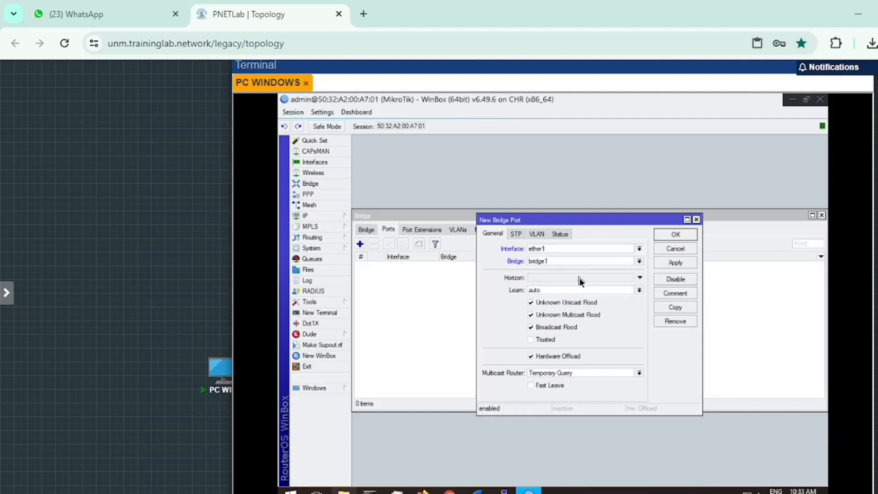
{"action": "left_click", "coordinate": [674, 311]}
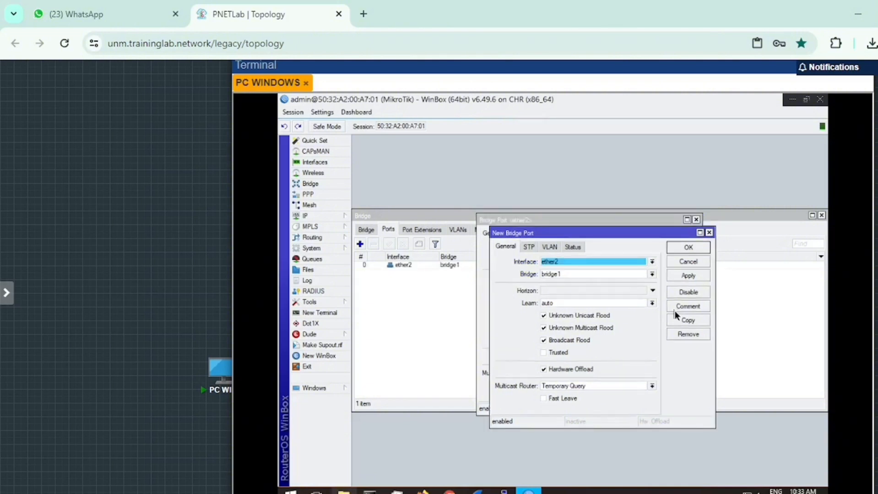
- Change the existing bridge port's interface from ether2 to ether3, dismissing the password change requests
{"action": "left_click", "coordinate": [652, 262]}
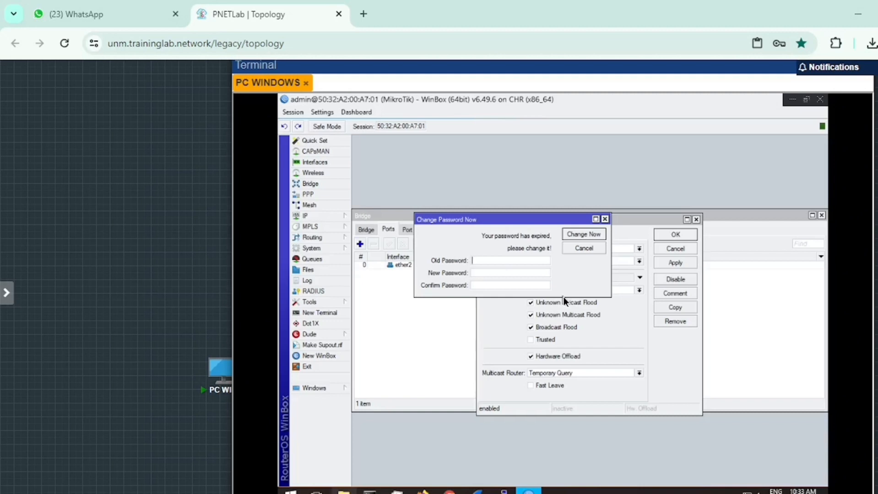
{"action": "left_click", "coordinate": [584, 248]}
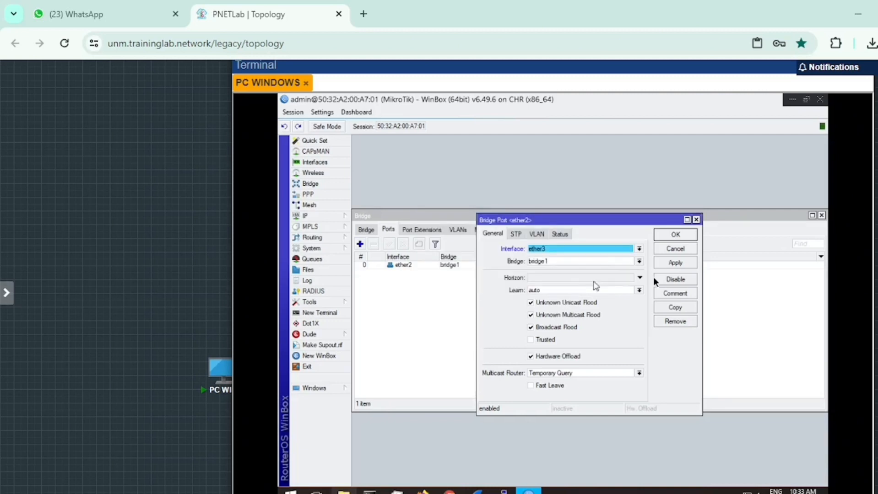
{"action": "left_click", "coordinate": [676, 263]}
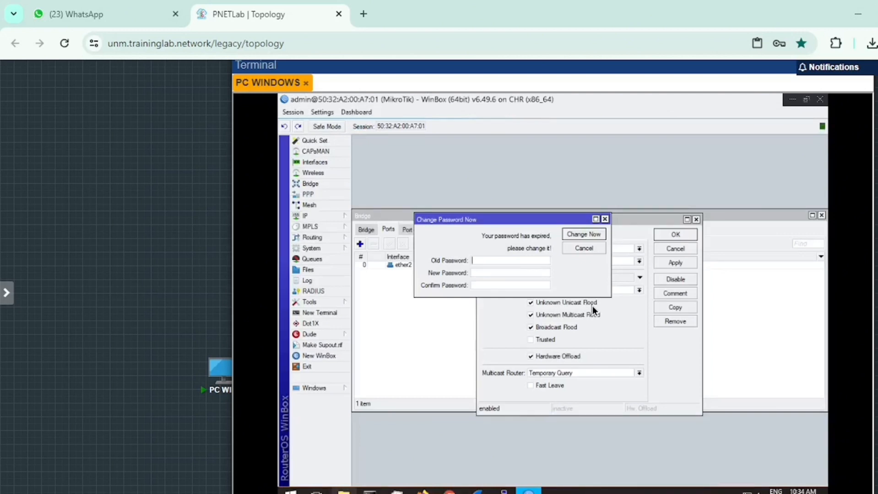
{"action": "double_click", "coordinate": [605, 248]}
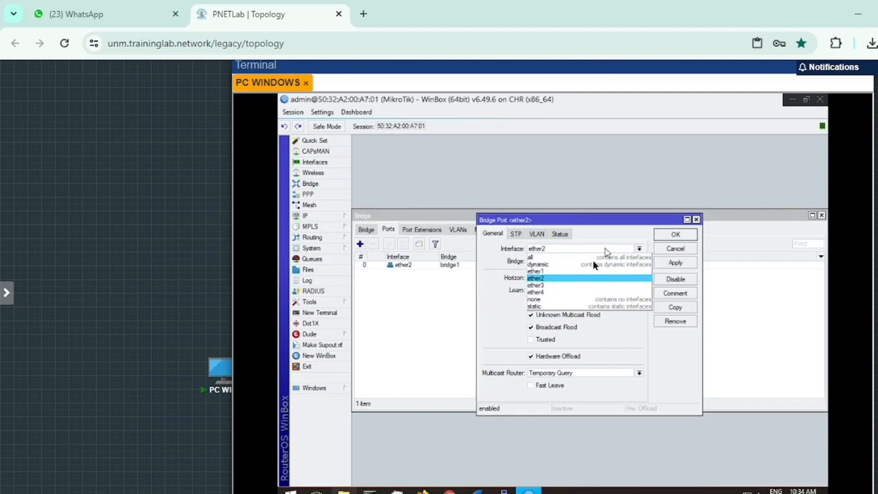
{"action": "left_click", "coordinate": [591, 285]}
{"action": "left_click", "coordinate": [677, 234]}
- Add ether2 and ether4 as further ports of bridge1
{"action": "left_click", "coordinate": [547, 278]}
{"action": "key", "text": "Return"}
{"action": "left_click", "coordinate": [360, 244]}
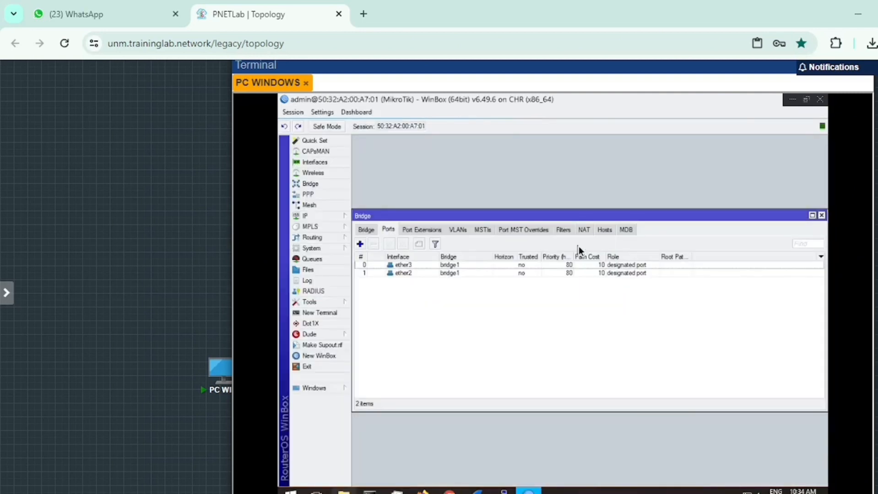
{"action": "left_click", "coordinate": [360, 244]}
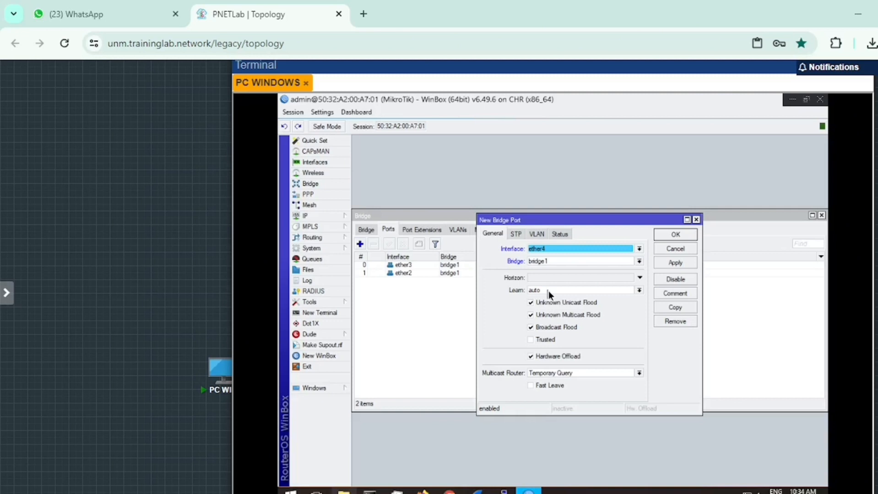
{"action": "key", "text": "Return"}
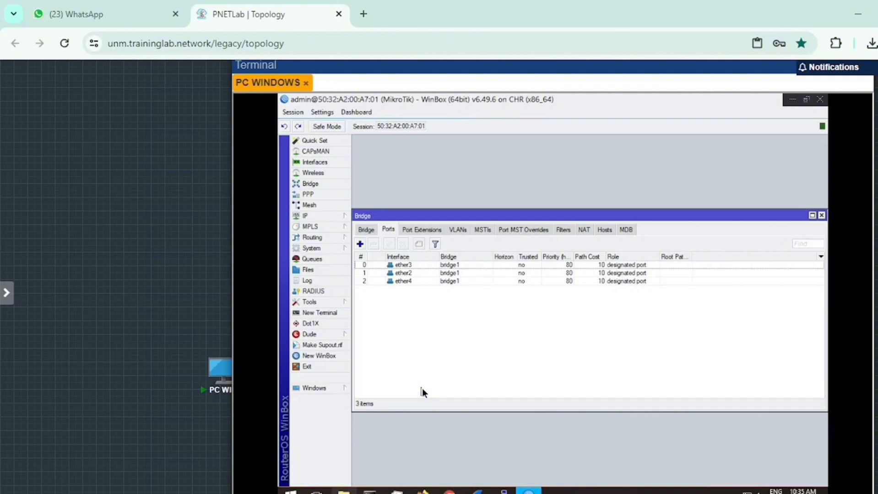
- Add the IP address 192.168.1.1/24 on interface bridge1, and select the ether1 entry in the address list
{"action": "left_click", "coordinate": [316, 216]}
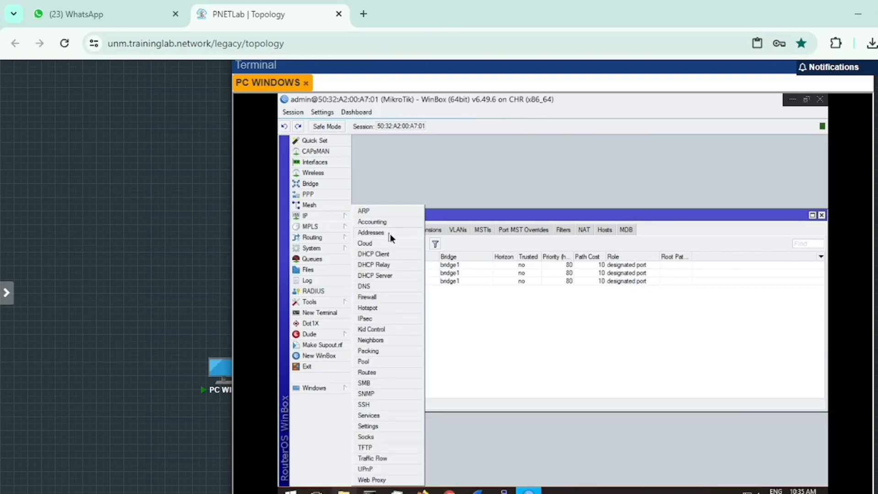
{"action": "left_click", "coordinate": [391, 234]}
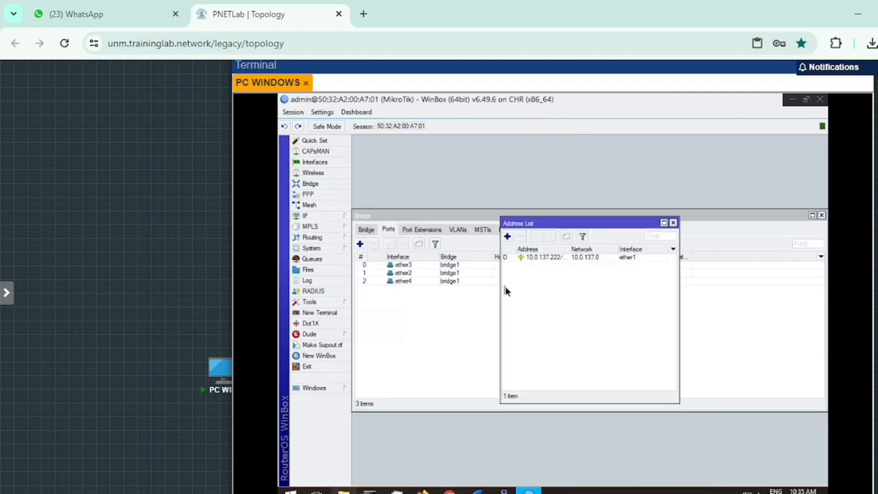
{"action": "left_click", "coordinate": [508, 238]}
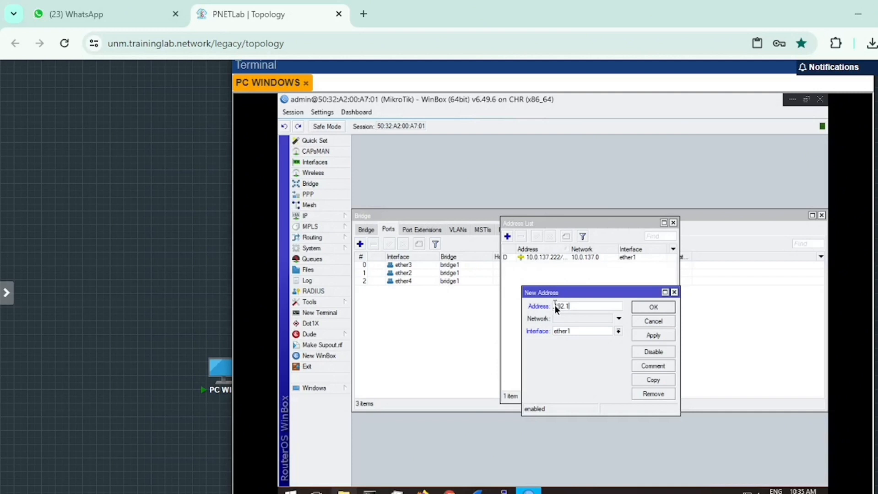
{"action": "type", "text": "68.1.1/24"}
{"action": "left_click", "coordinate": [567, 331]}
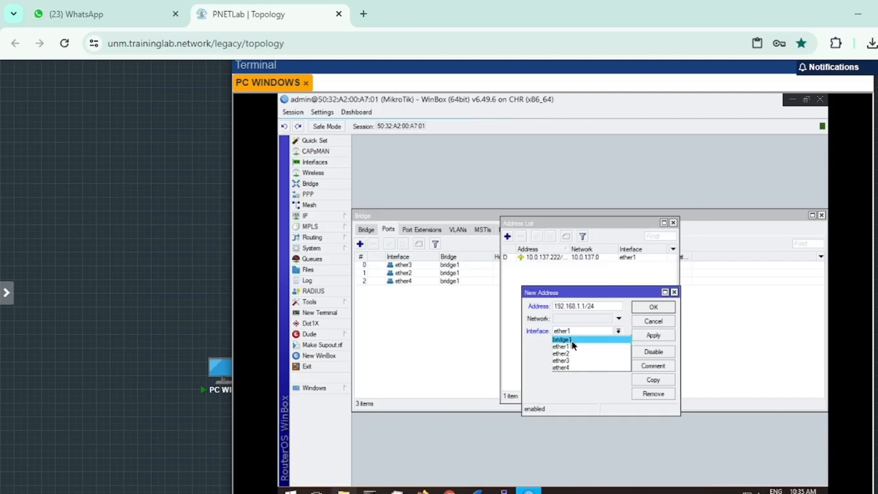
{"action": "left_click", "coordinate": [572, 341]}
{"action": "key", "text": "Return"}
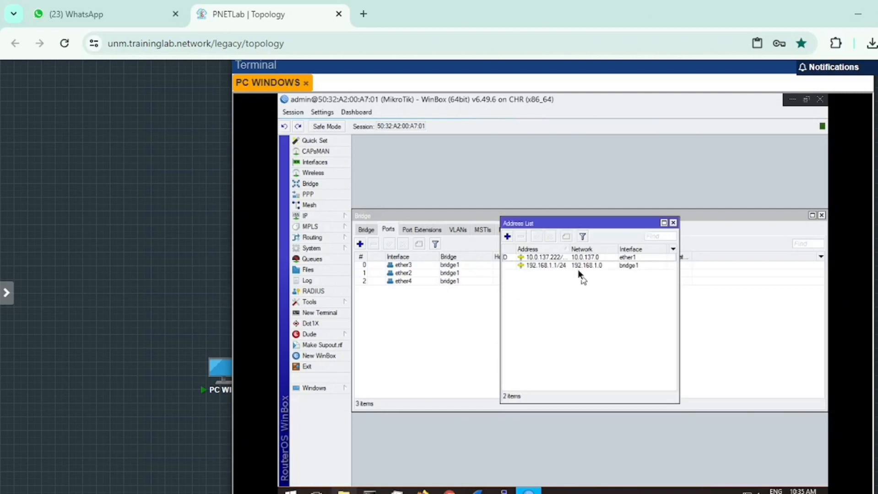
{"action": "left_click", "coordinate": [581, 257]}
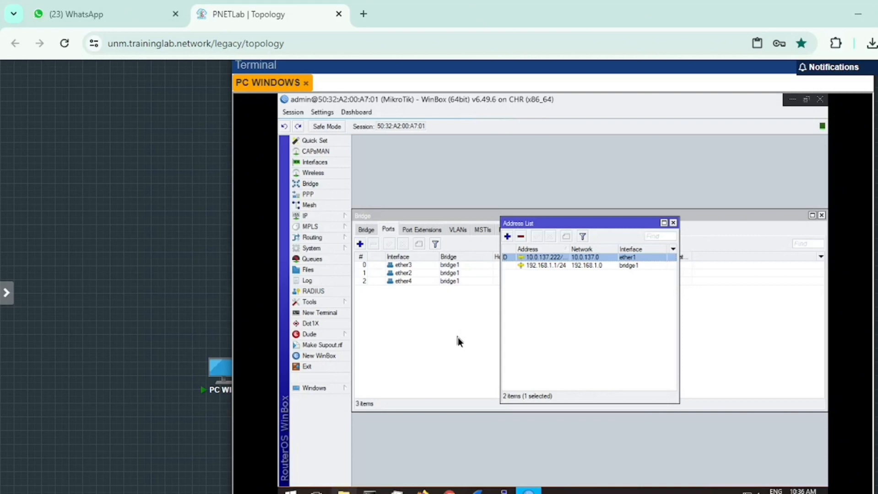
- Set up a DHCP server on bridge1 with gateway 192.168.1.1, address pool 192.168.1.2-192.168.1.254 and DNS server 8.8.8.8
{"action": "left_click", "coordinate": [334, 215]}
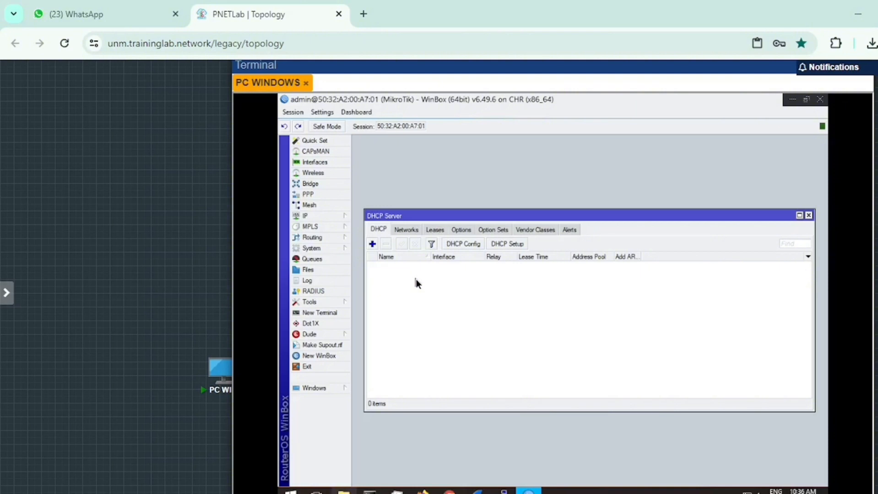
{"action": "left_click", "coordinate": [508, 243]}
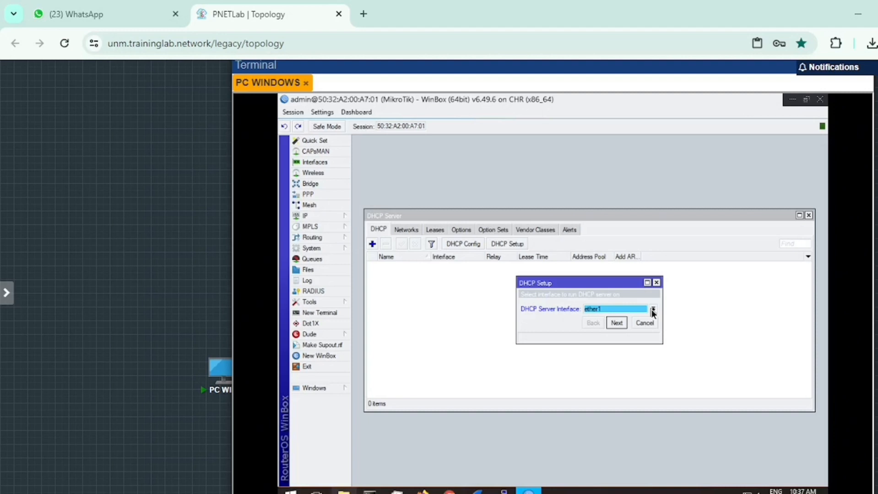
{"action": "left_click", "coordinate": [652, 310]}
{"action": "left_click", "coordinate": [623, 321]}
{"action": "left_click", "coordinate": [617, 322]}
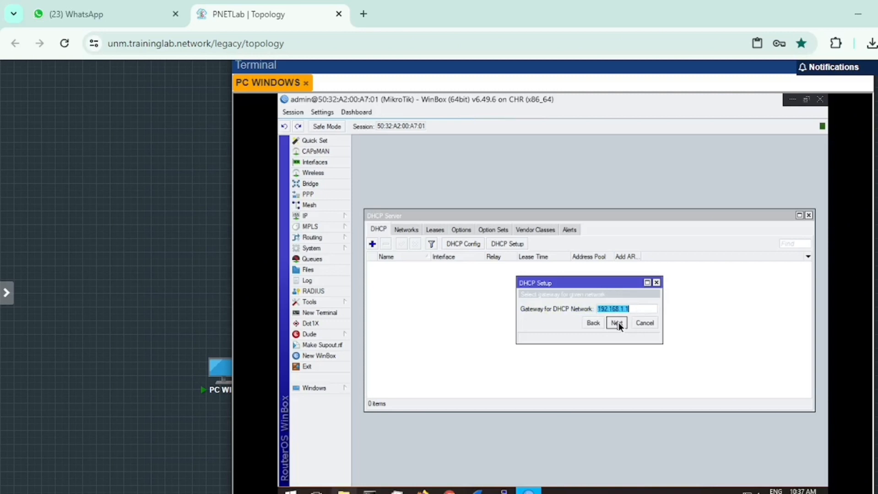
{"action": "left_click", "coordinate": [617, 322]}
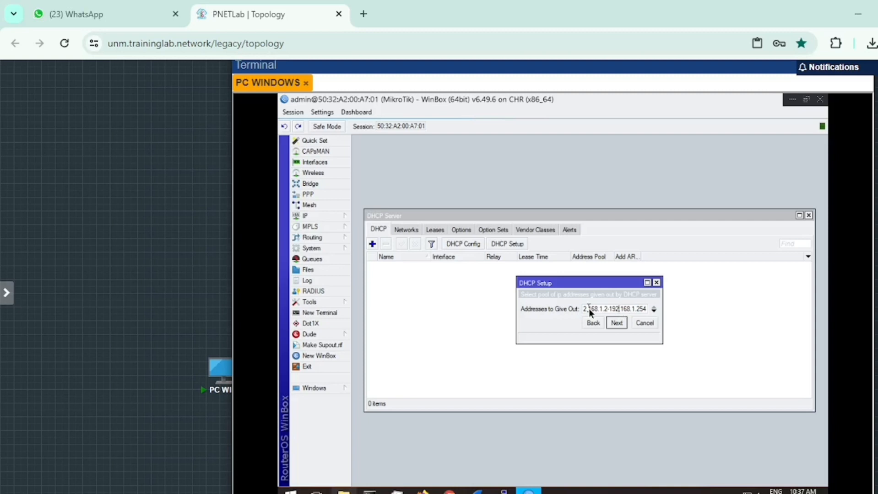
{"action": "key", "text": "Return"}
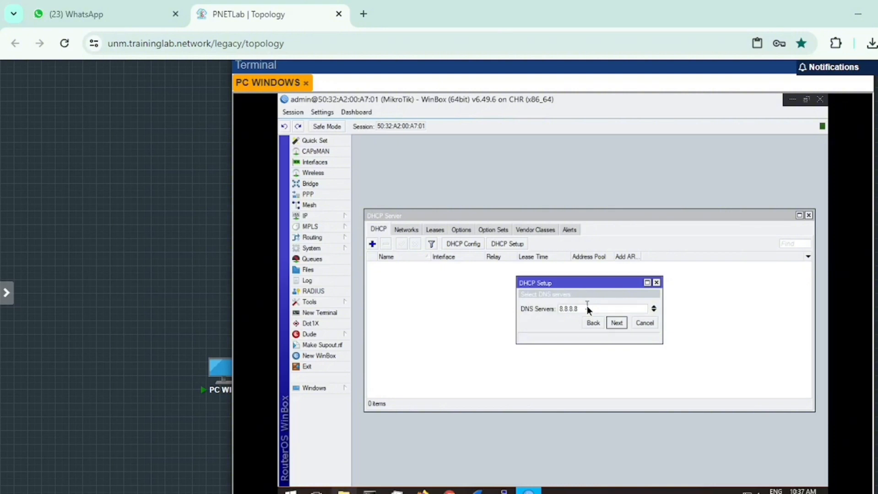
{"action": "left_click", "coordinate": [613, 322]}
{"action": "left_click", "coordinate": [613, 323]}
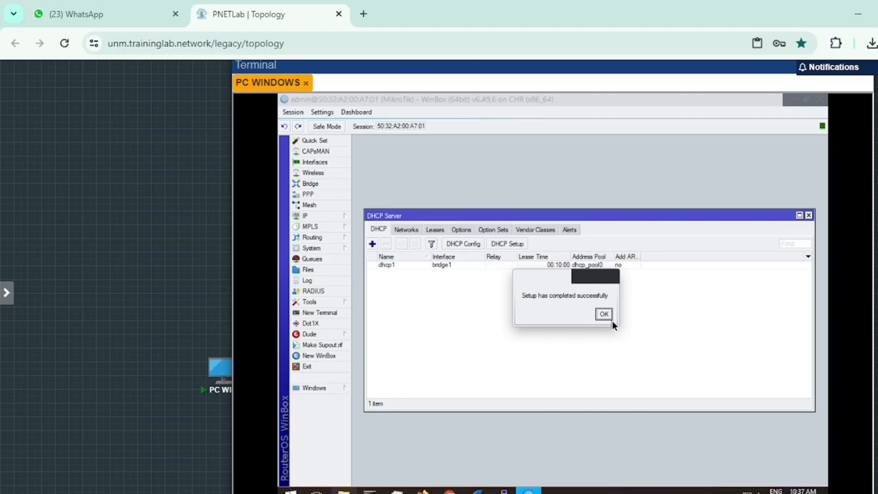
{"action": "left_click", "coordinate": [610, 318]}
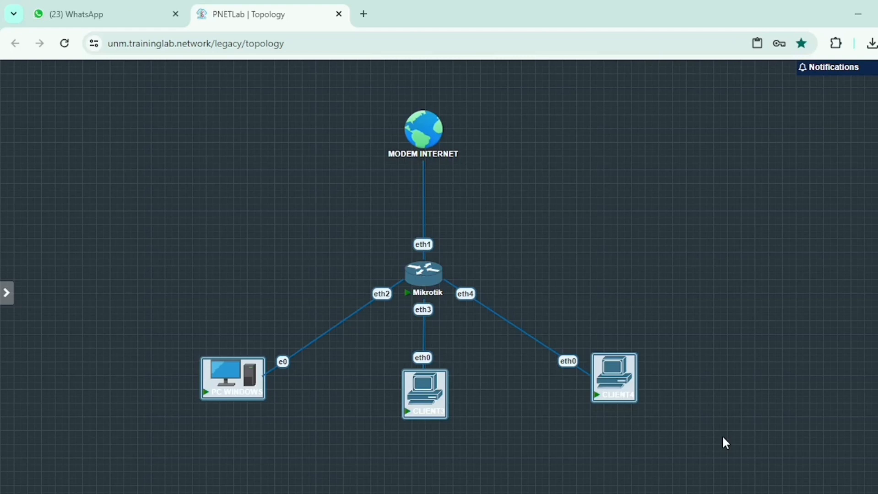
- Select the PC WINDOWS, CLIENT3 and CLIENT4 nodes together on the topology canvas
{"action": "left_click", "coordinate": [828, 304]}
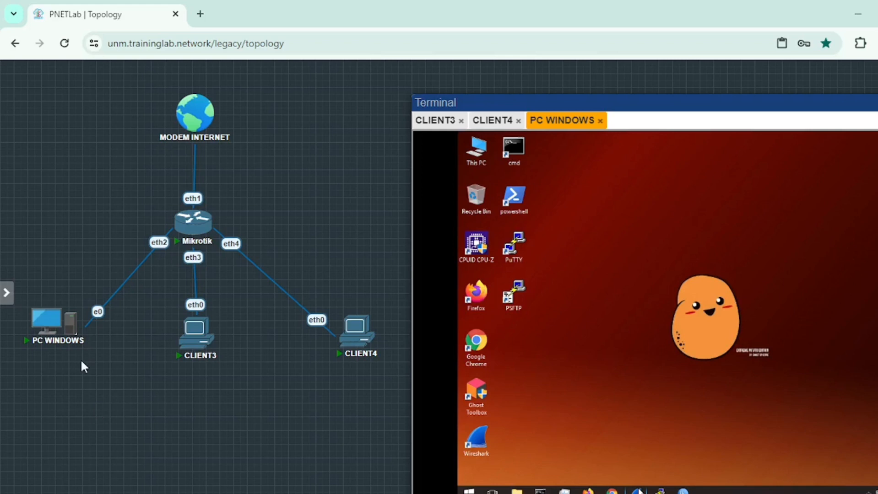
{"action": "left_click_drag", "start_coordinate": [36, 291], "coordinate": [386, 388]}
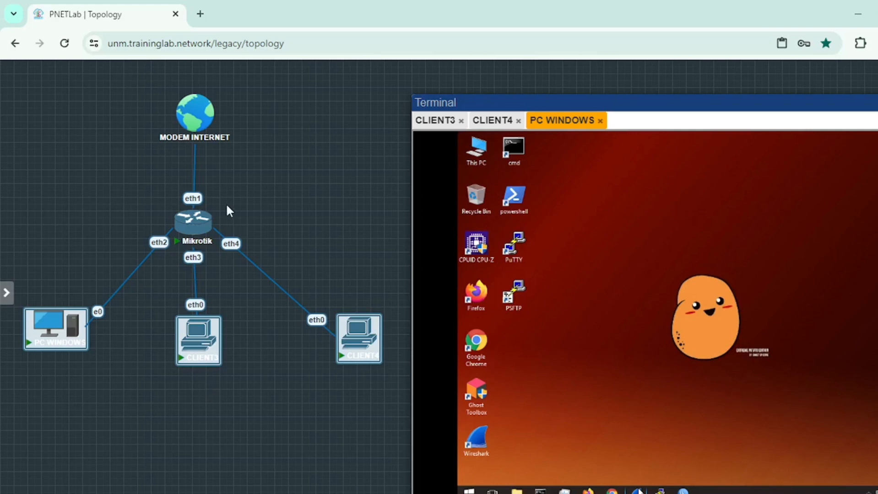
- Open the Ethernet 2 connection details on the Windows PC and check its IPv4 address and subnet mask
{"action": "left_click", "coordinate": [332, 239]}
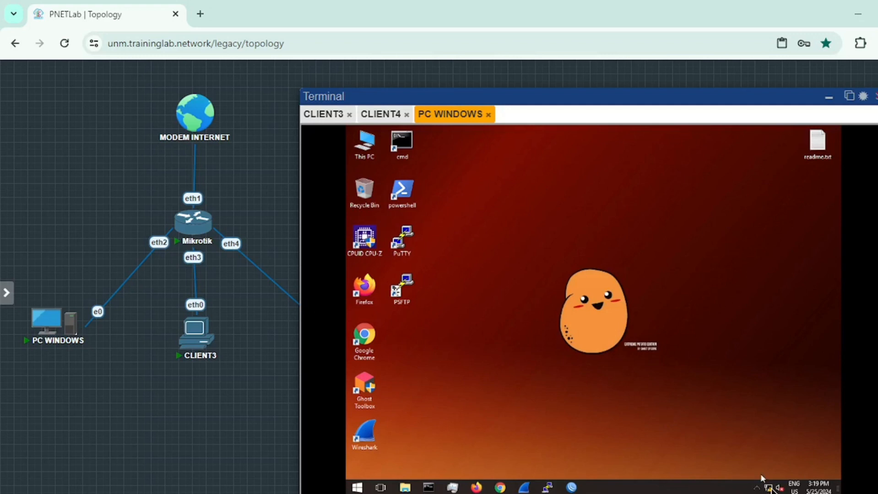
{"action": "mouse_move", "coordinate": [770, 490]}
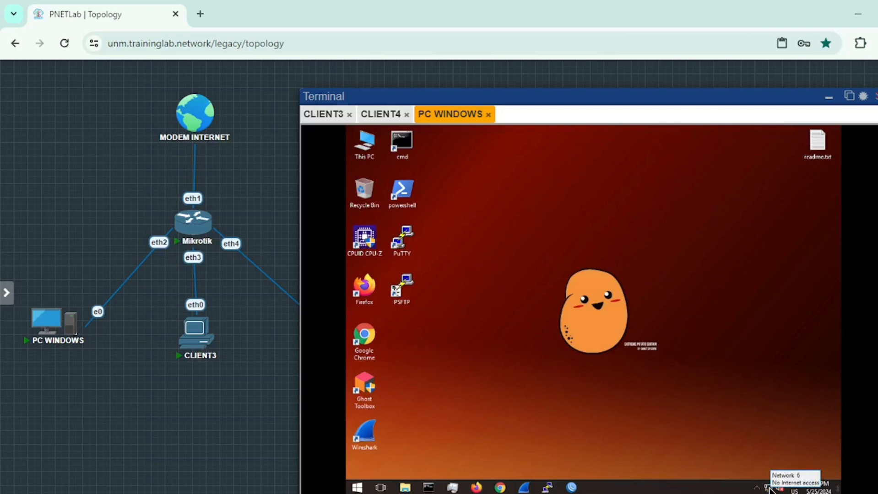
{"action": "right_click", "coordinate": [770, 488]}
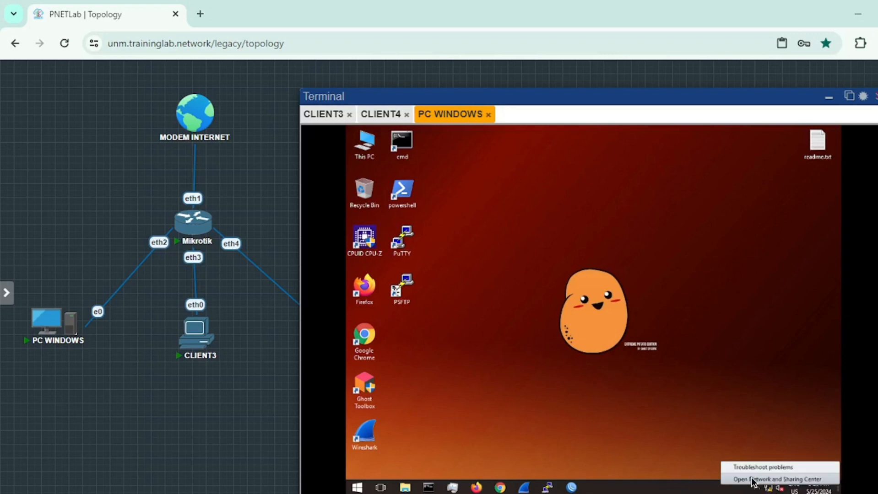
{"action": "left_click", "coordinate": [752, 479]}
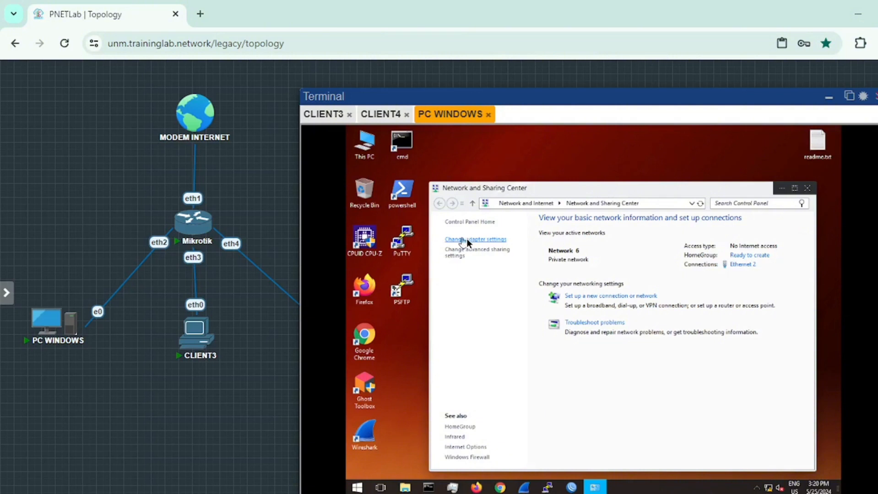
{"action": "left_click", "coordinate": [491, 240]}
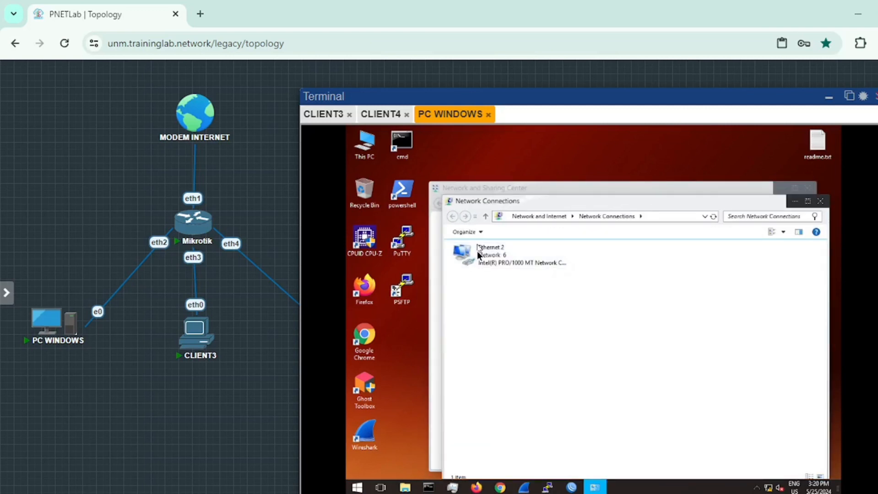
{"action": "right_click", "coordinate": [515, 253]}
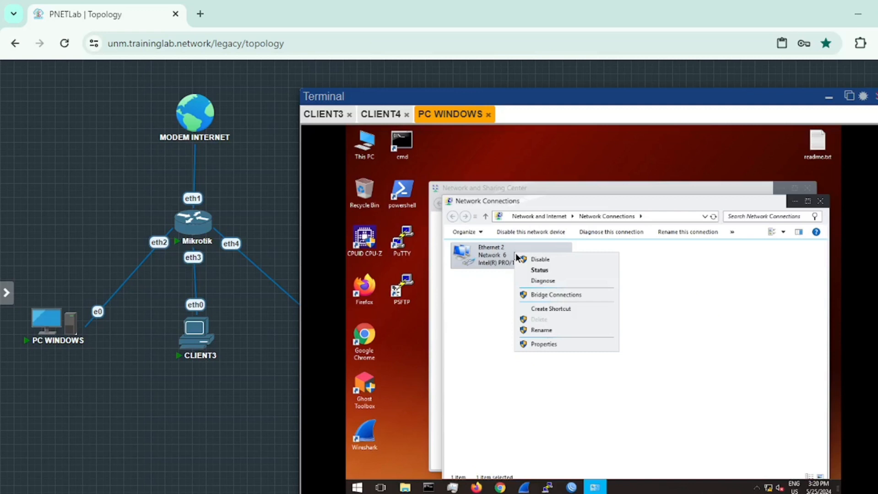
{"action": "left_click", "coordinate": [540, 271]}
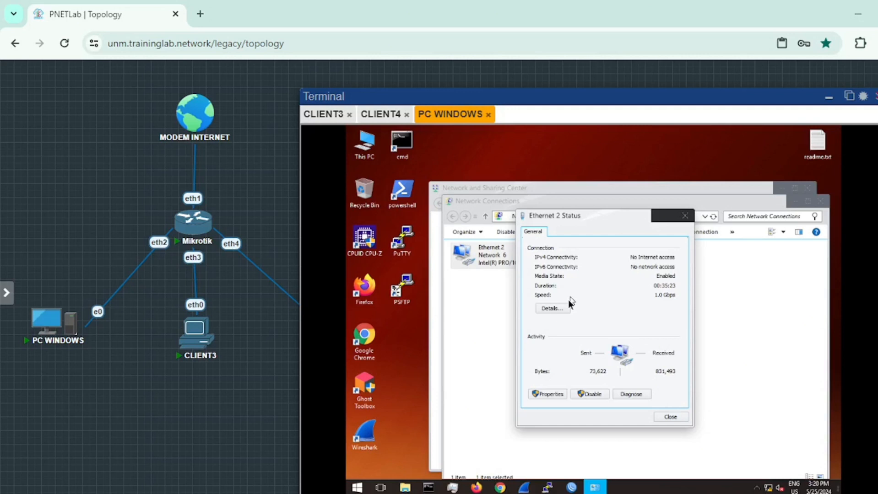
{"action": "left_click", "coordinate": [553, 308]}
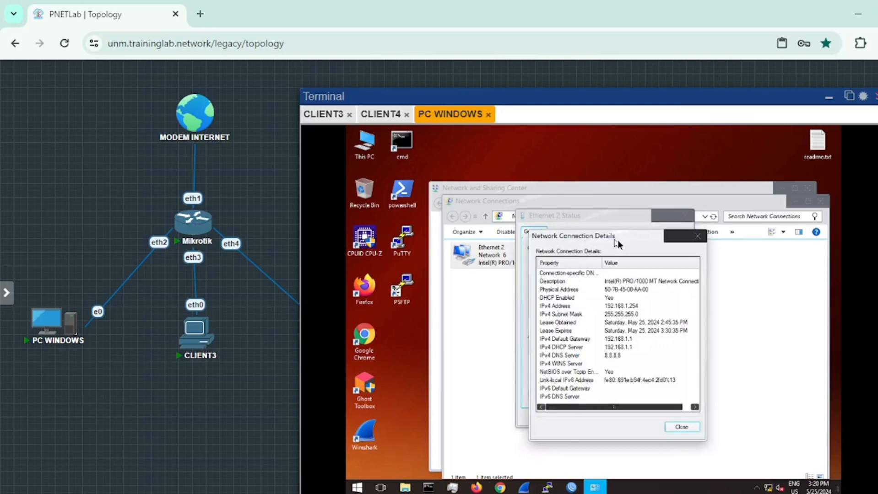
{"action": "left_click_drag", "start_coordinate": [618, 240], "coordinate": [565, 215]}
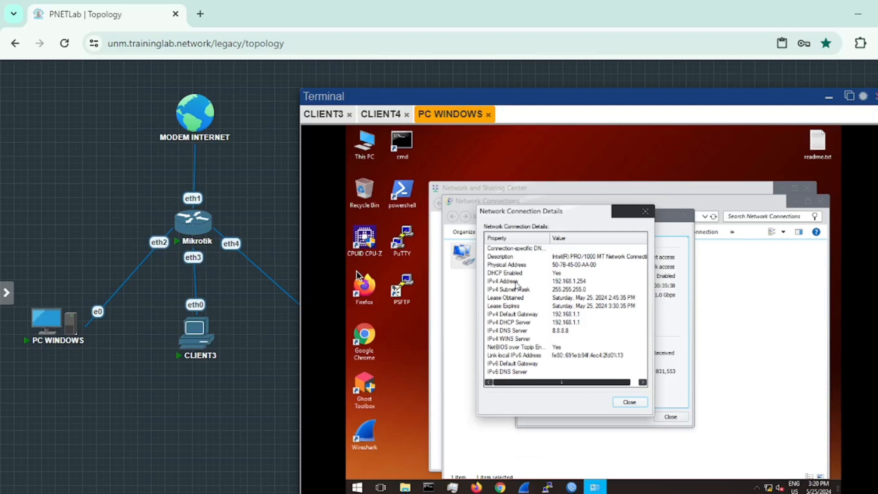
{"action": "left_click", "coordinate": [540, 281]}
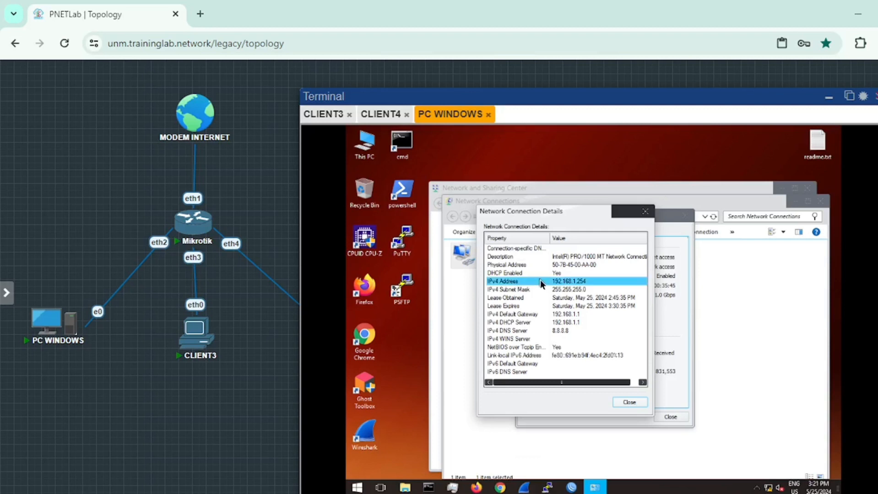
{"action": "left_click", "coordinate": [594, 291]}
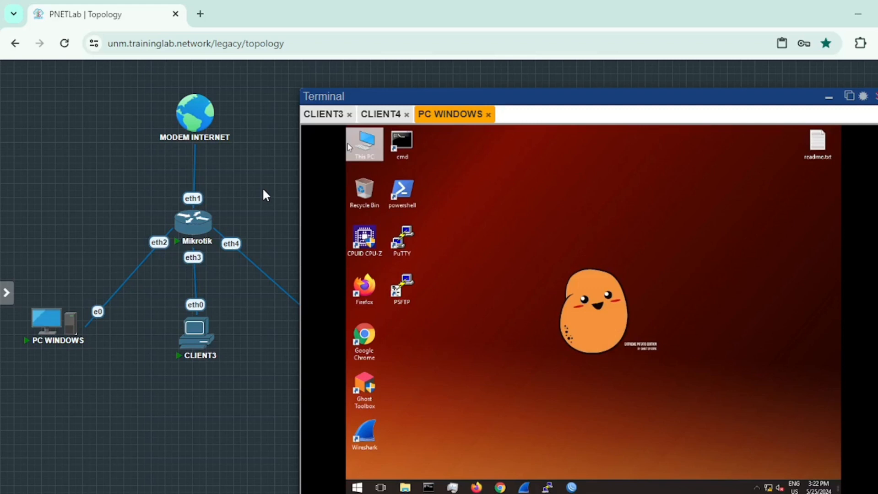
- Request a DHCP address on CLIENT3 with "ip dhcp" and highlight the assigned gateway in the output
{"action": "left_click", "coordinate": [326, 114]}
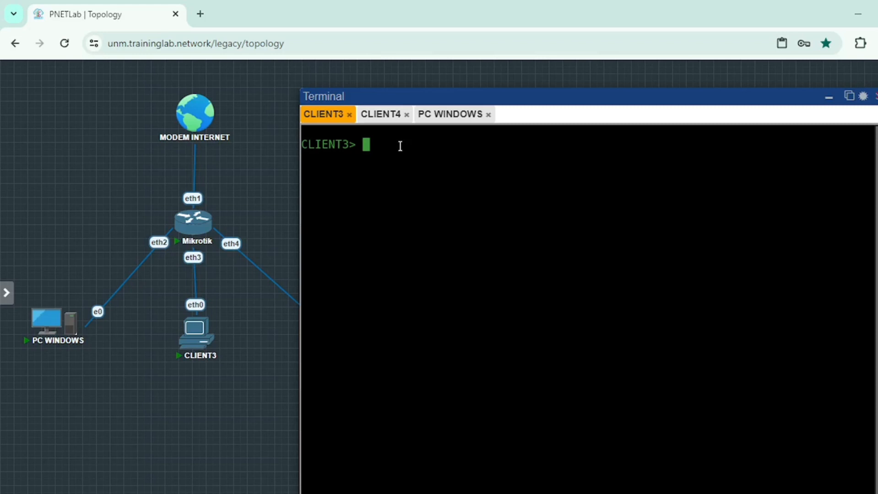
{"action": "mouse_move", "coordinate": [197, 343]}
{"action": "type", "text": "ip dhcp"}
{"action": "key", "text": "Return"}
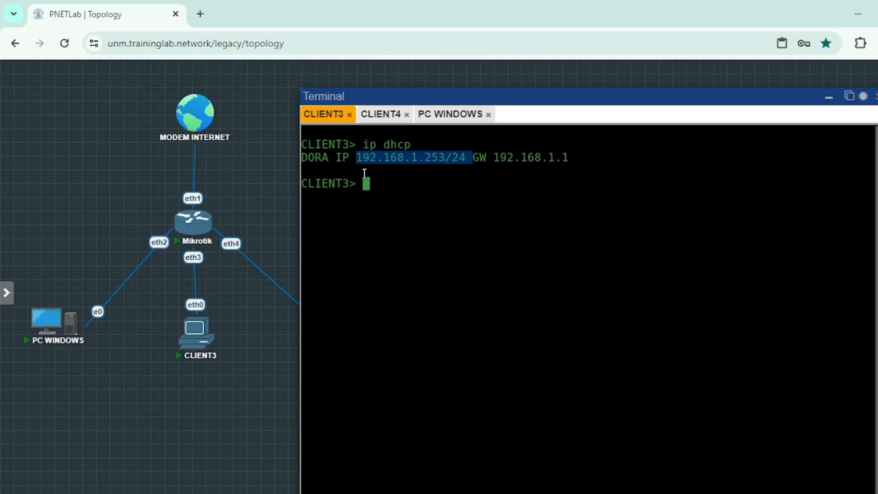
{"action": "left_click_drag", "start_coordinate": [494, 158], "coordinate": [573, 159]}
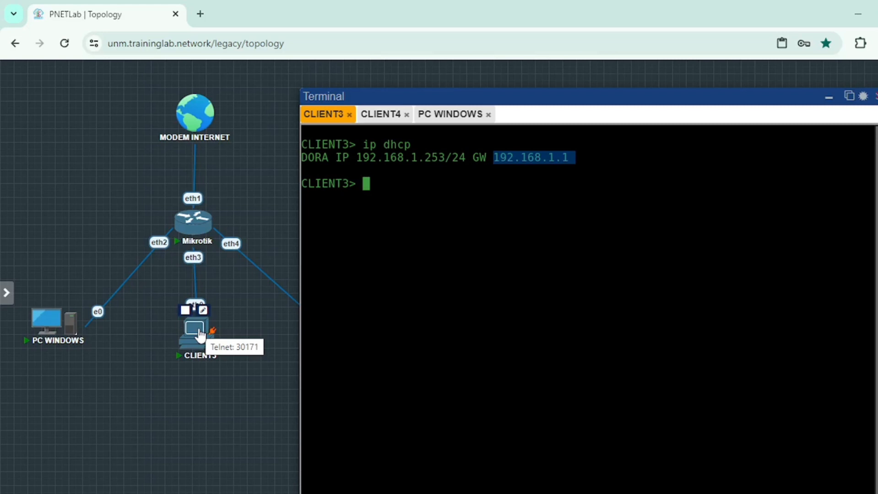
- Request a DHCP address on CLIENT4 with "ip dhcp" and highlight the assigned IP address in the output
{"action": "left_click", "coordinate": [381, 114]}
{"action": "left_click_drag", "start_coordinate": [453, 93], "coordinate": [462, 87]}
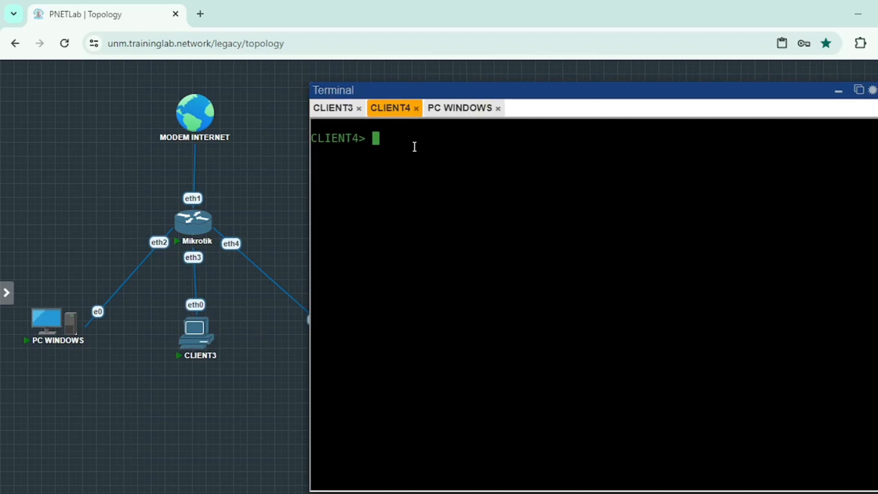
{"action": "type", "text": "ip dhcp"}
{"action": "key", "text": "Return"}
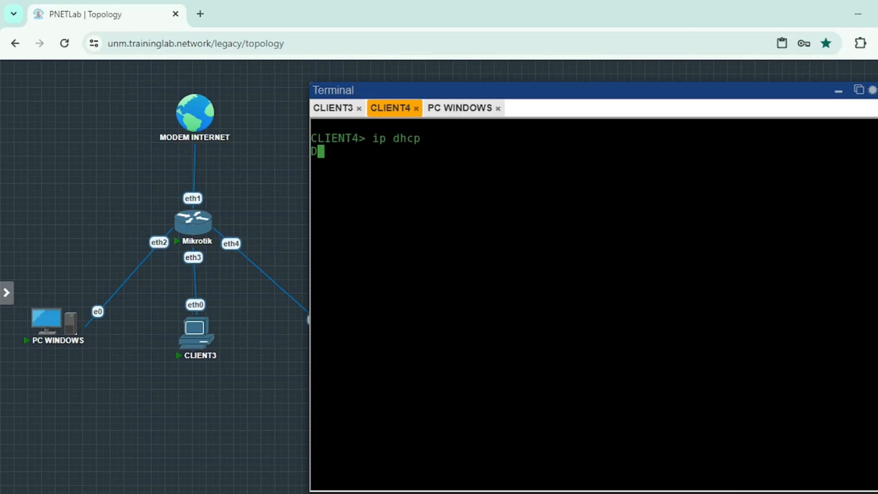
{"action": "left_click_drag", "start_coordinate": [366, 152], "coordinate": [476, 152]}
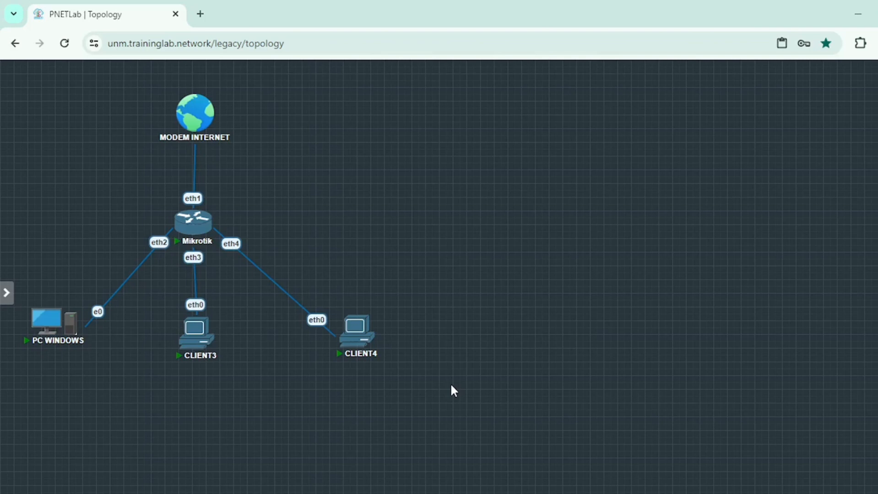
- Nudge the CLIENT3 node slightly upward on the topology canvas and clear the node selection
{"action": "left_click_drag", "start_coordinate": [196, 334], "coordinate": [196, 327]}
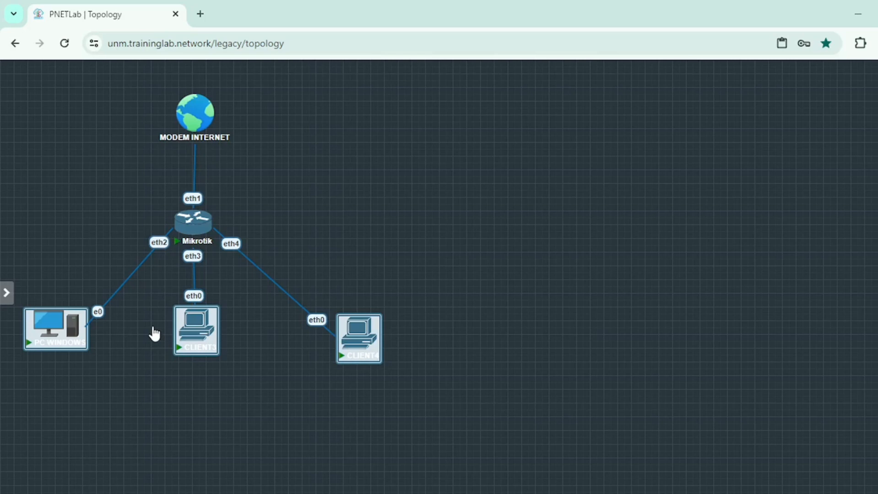
{"action": "left_click", "coordinate": [408, 239]}
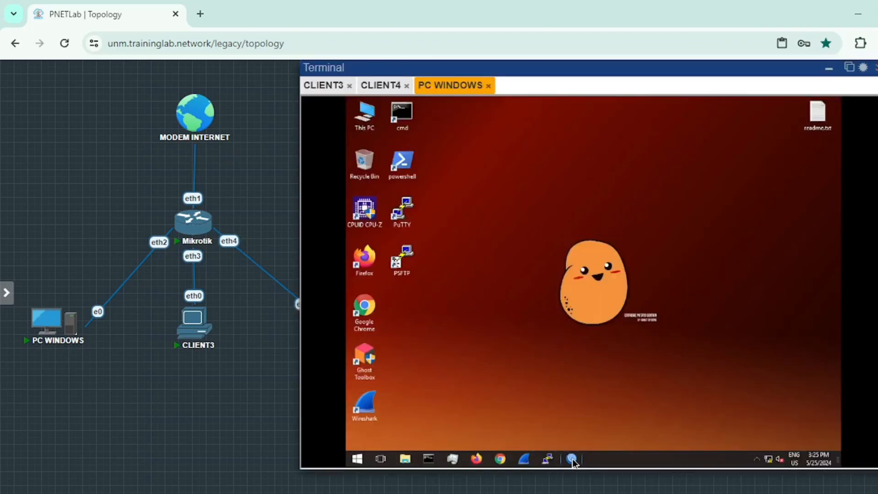
- Add a firewall NAT rule in WinBox with chain srcnat, out interface ether1 and action masquerade
{"action": "left_click", "coordinate": [573, 460]}
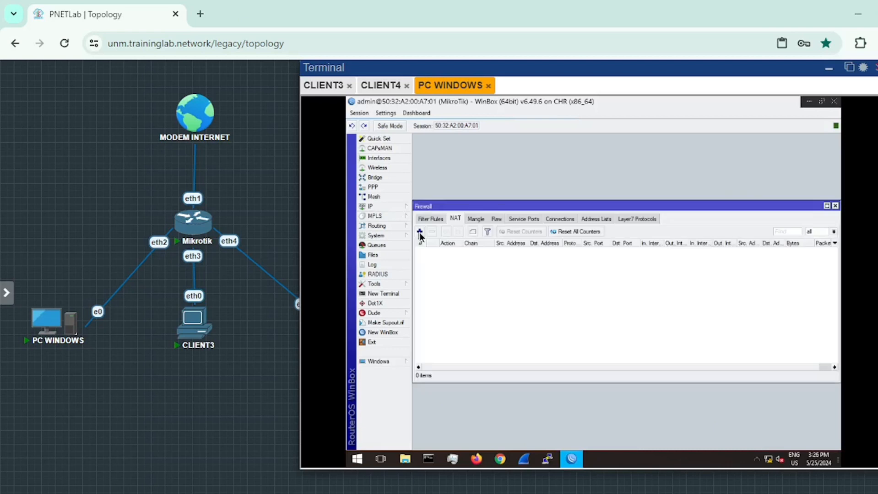
{"action": "left_click", "coordinate": [420, 234]}
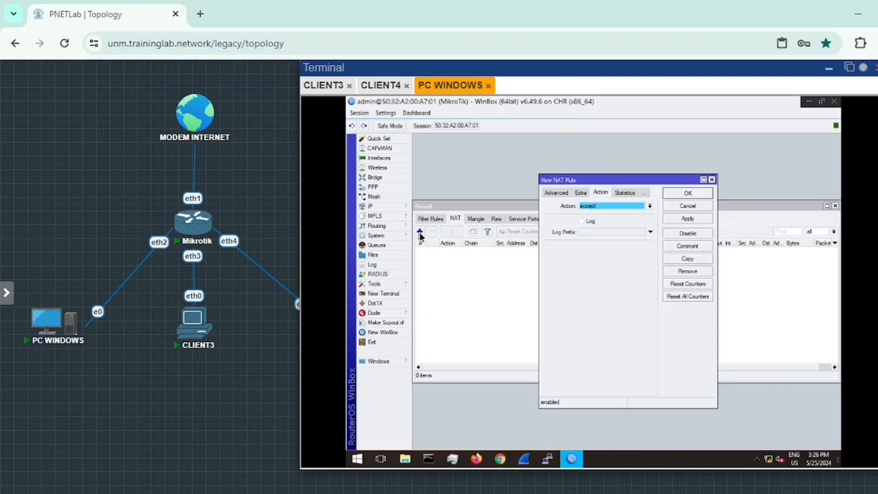
{"action": "left_click", "coordinate": [548, 194]}
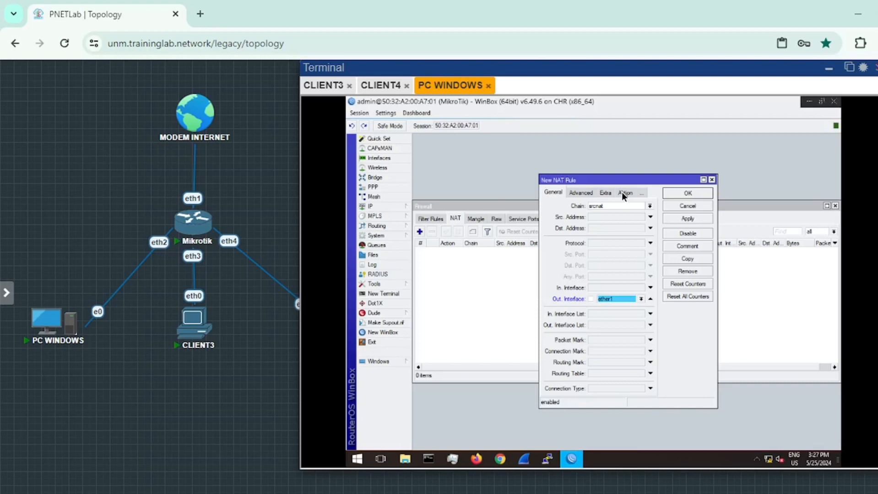
{"action": "left_click", "coordinate": [621, 192]}
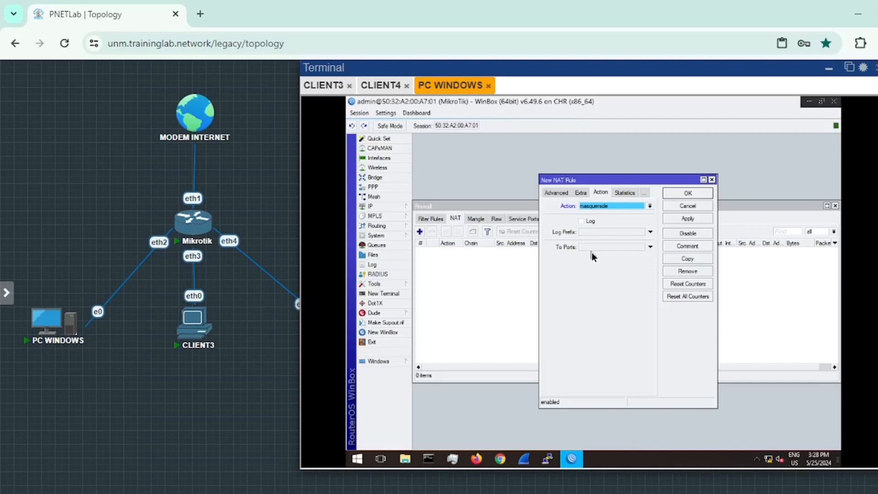
{"action": "left_click", "coordinate": [687, 218]}
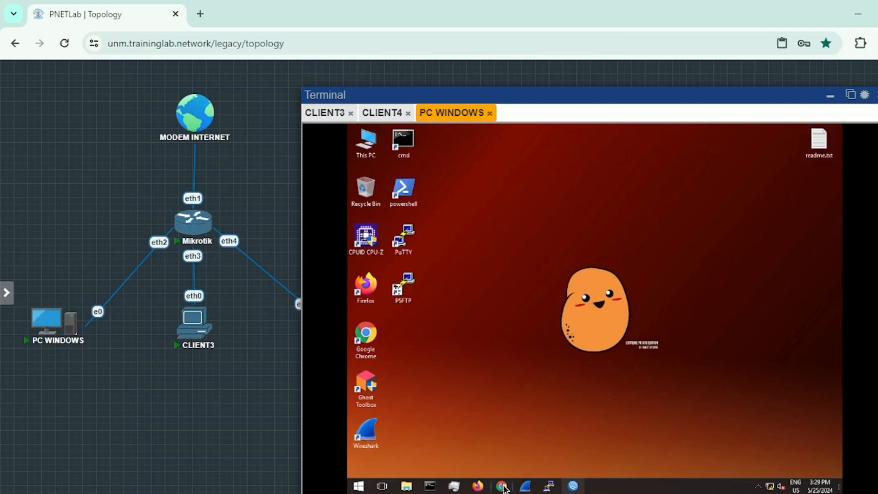
- Open youtube.com in Chrome on the Windows PC to test internet access
{"action": "left_click", "coordinate": [502, 486]}
{"action": "type", "text": "youtube.com"}
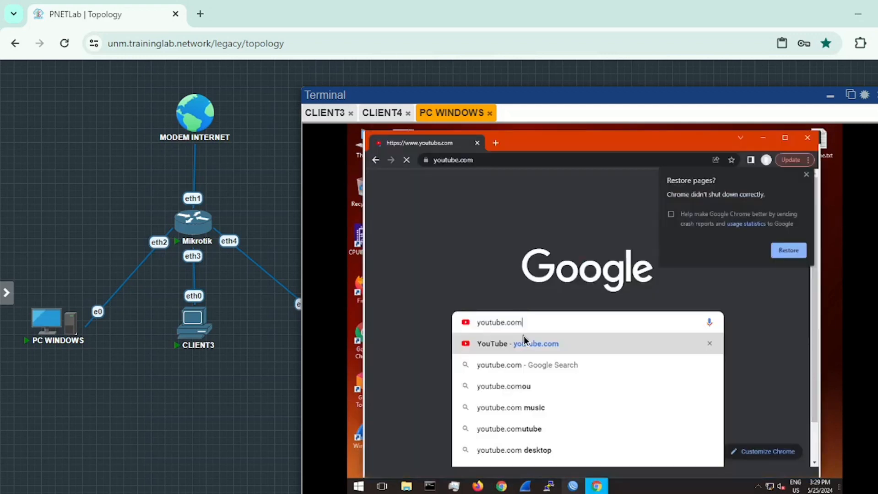
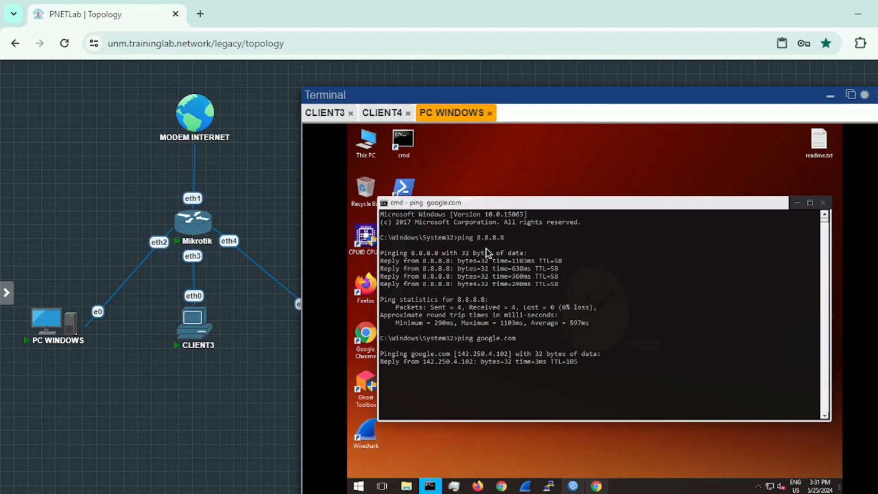
- Ping google.com from the command prompt on the Windows PC
{"action": "type", "text": "ping"}
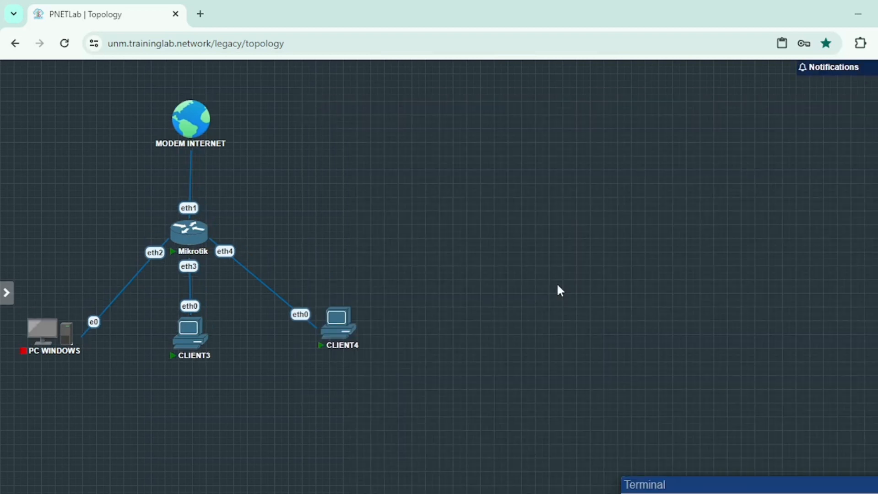
- Restore the Terminal window beside the topology and nudge the CLIENT3 node slightly down
{"action": "left_click", "coordinate": [712, 479]}
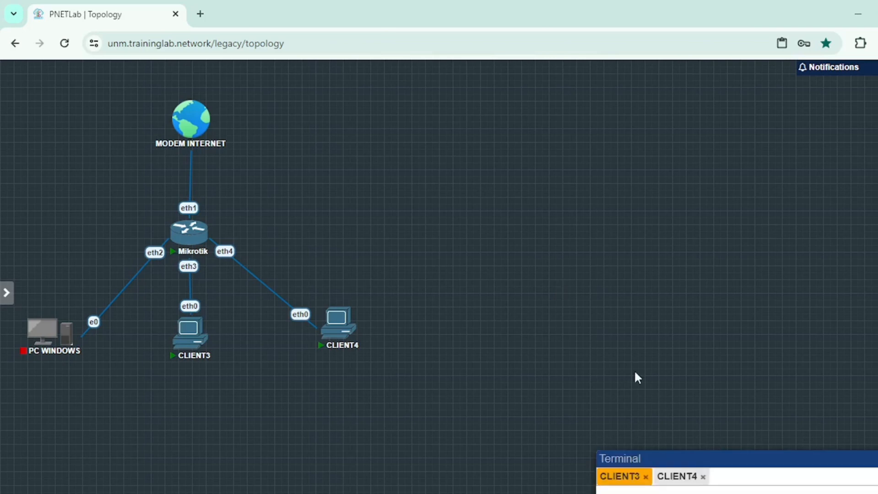
{"action": "left_click_drag", "start_coordinate": [693, 457], "coordinate": [514, 96]}
{"action": "mouse_move", "coordinate": [201, 323]}
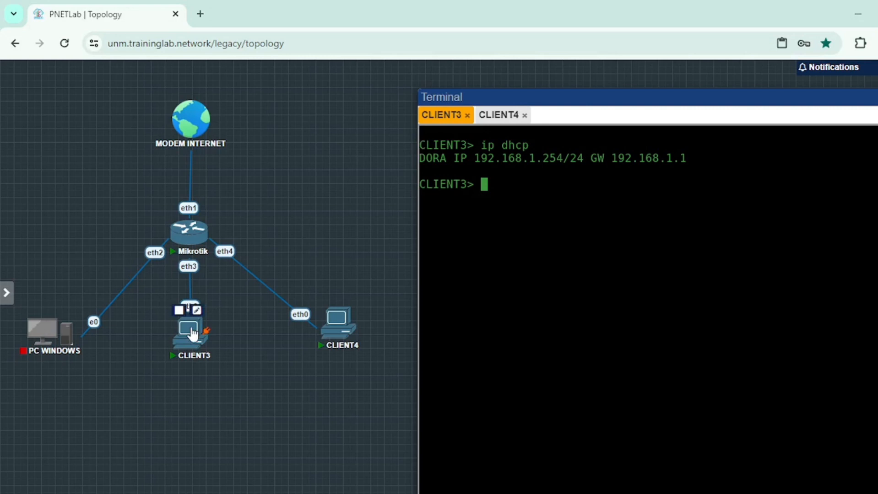
{"action": "left_click_drag", "start_coordinate": [193, 335], "coordinate": [190, 338]}
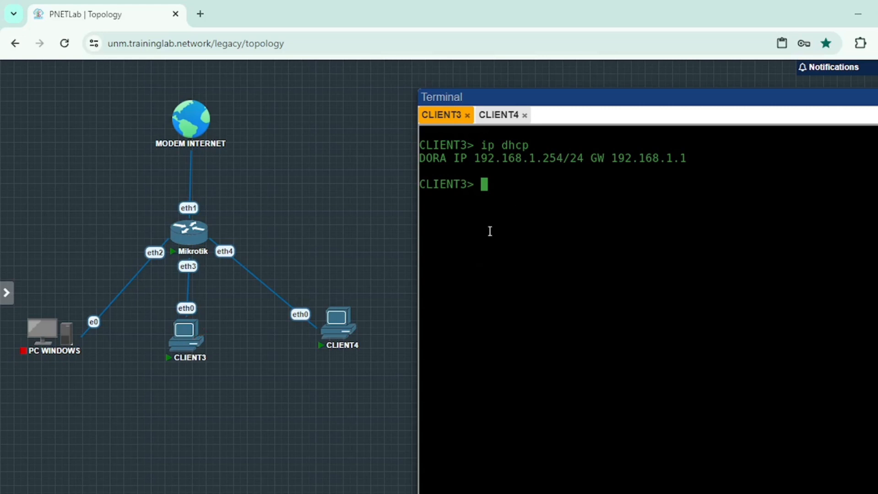
- Ping the gateway 192.168.1.1 from CLIENT3's console
{"action": "type", "text": "i"}
{"action": "key", "text": "BackSpace"}
{"action": "type", "text": "ping 192.168.1.1"}
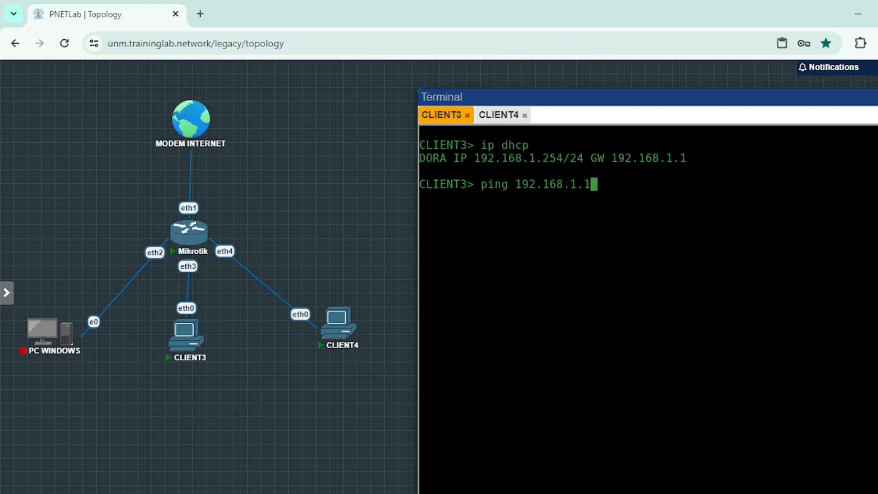
{"action": "key", "text": "Return"}
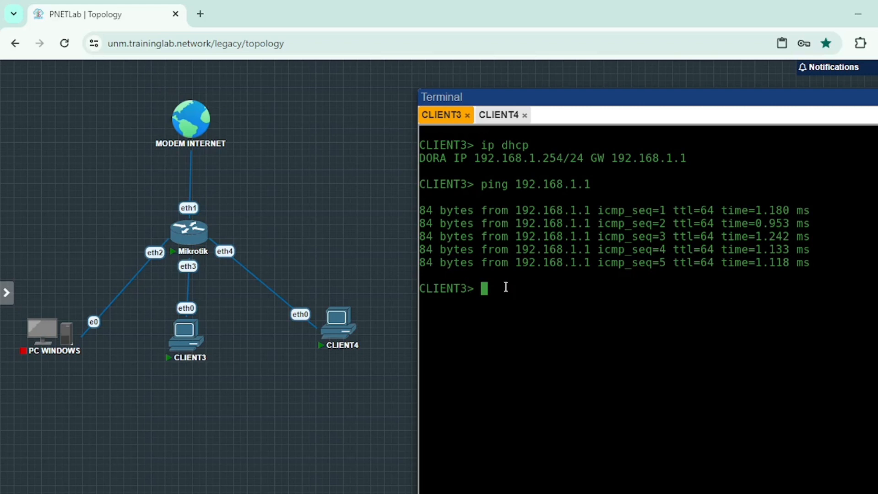
- Ping 8.8.8.8 from CLIENT3 to test internet connectivity
{"action": "type", "text": "ping 8"}
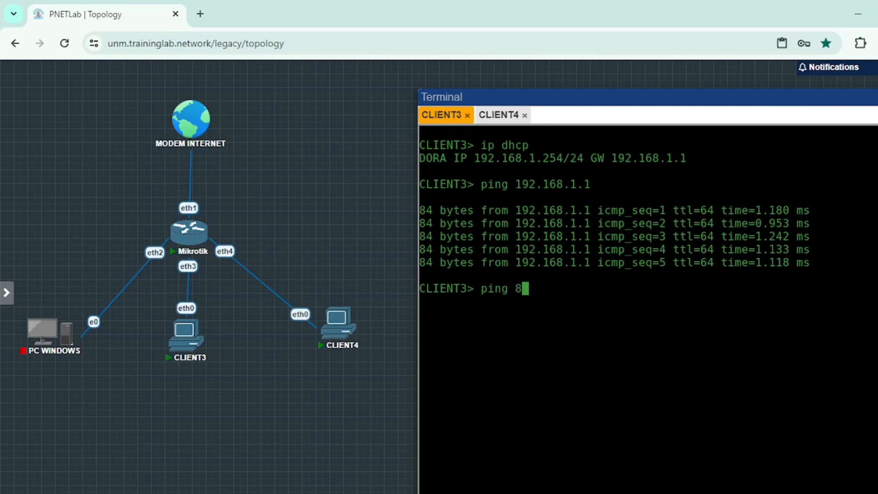
{"action": "type", "text": ".8.8.8"}
{"action": "key", "text": "Return"}
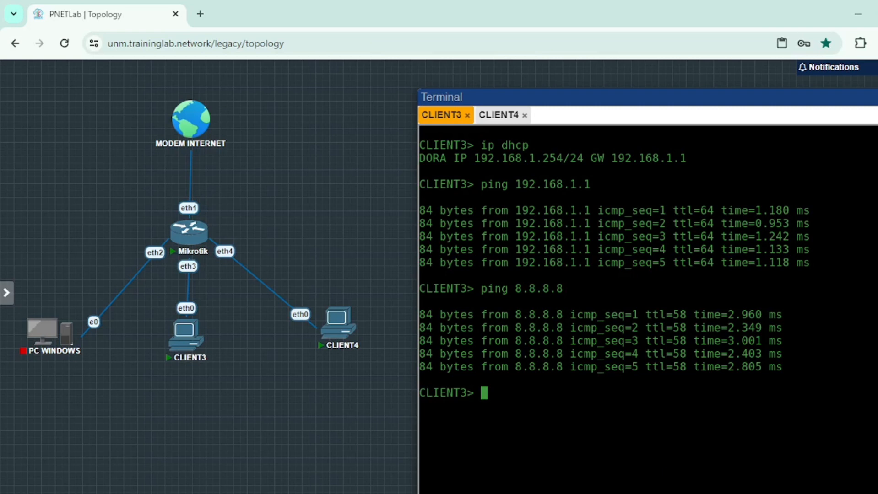
- Ping youtube.com from CLIENT3 and briefly select the modem, Mikrotik and CLIENT3 nodes on the topology
{"action": "type", "text": "ping youtub"}
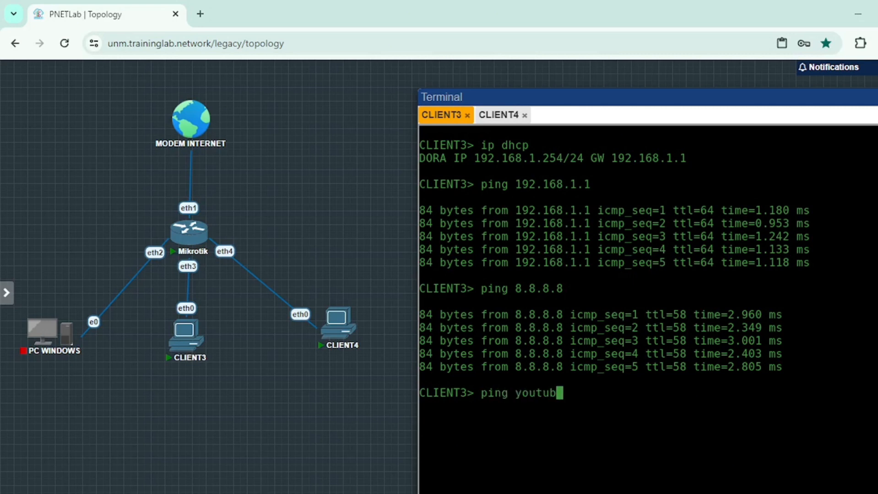
{"action": "type", "text": "e.com"}
{"action": "key", "text": "Return"}
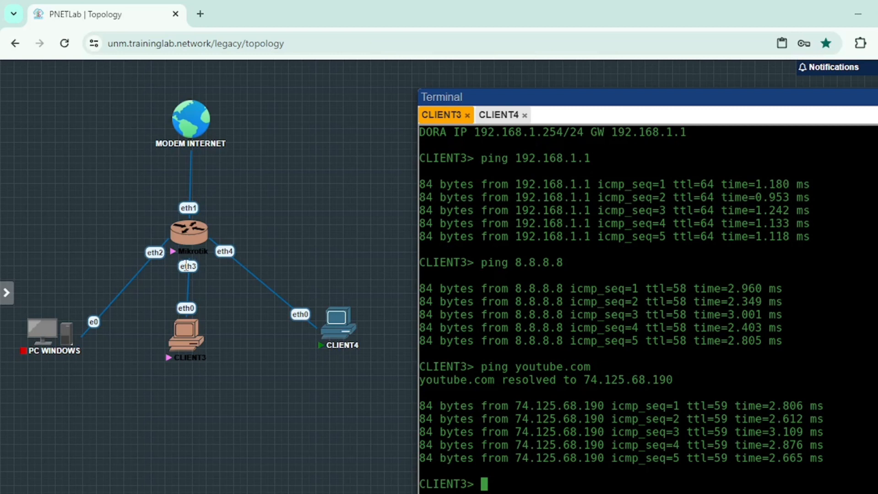
{"action": "left_click_drag", "start_coordinate": [136, 74], "coordinate": [217, 361]}
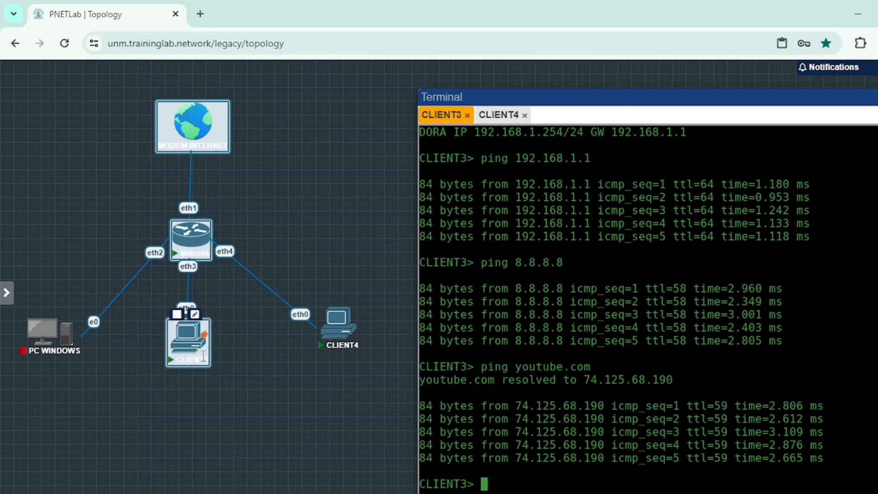
{"action": "left_click", "coordinate": [186, 350]}
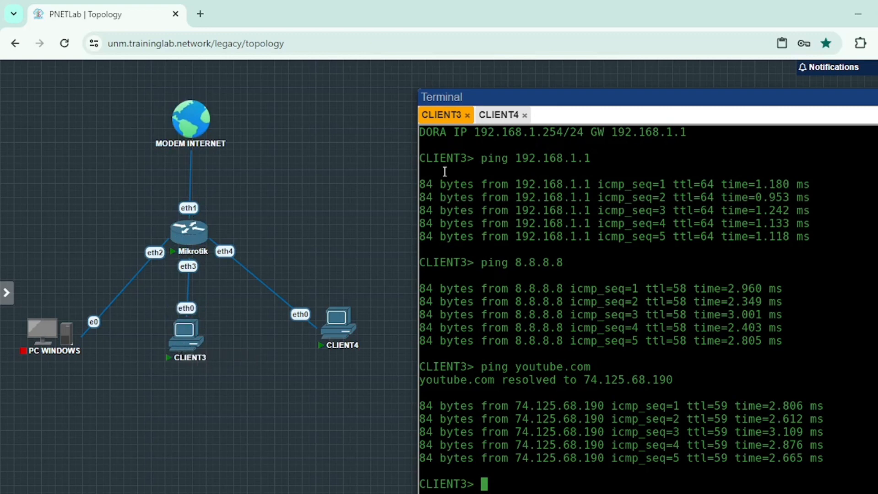
- Switch to CLIENT4's console and ping the gateway 192.168.1.1
{"action": "left_click_drag", "start_coordinate": [495, 97], "coordinate": [507, 88]}
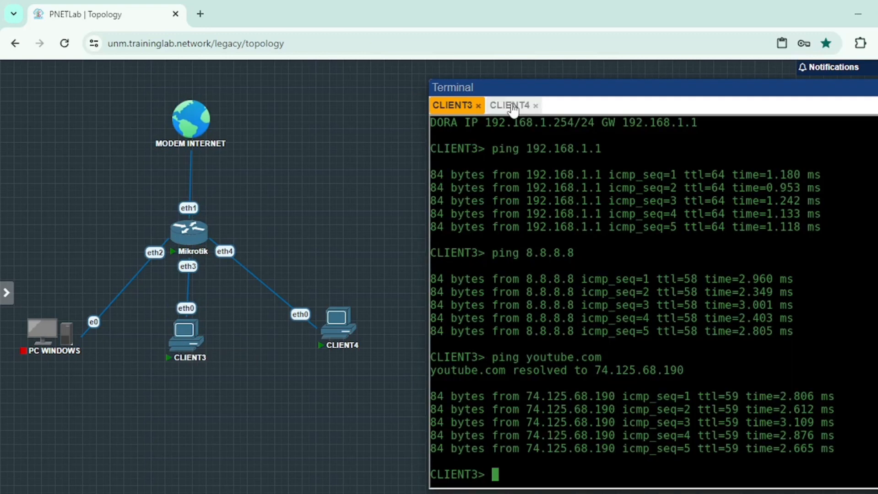
{"action": "left_click", "coordinate": [512, 106]}
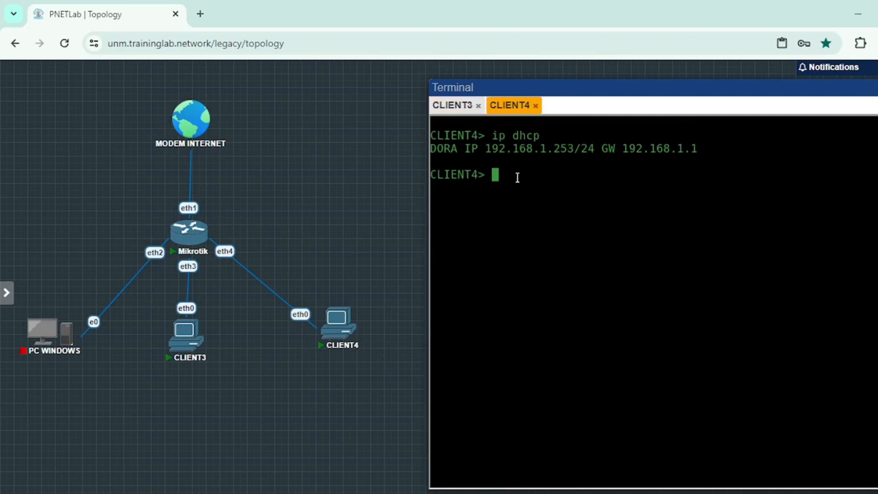
{"action": "type", "text": "ping 192.1"}
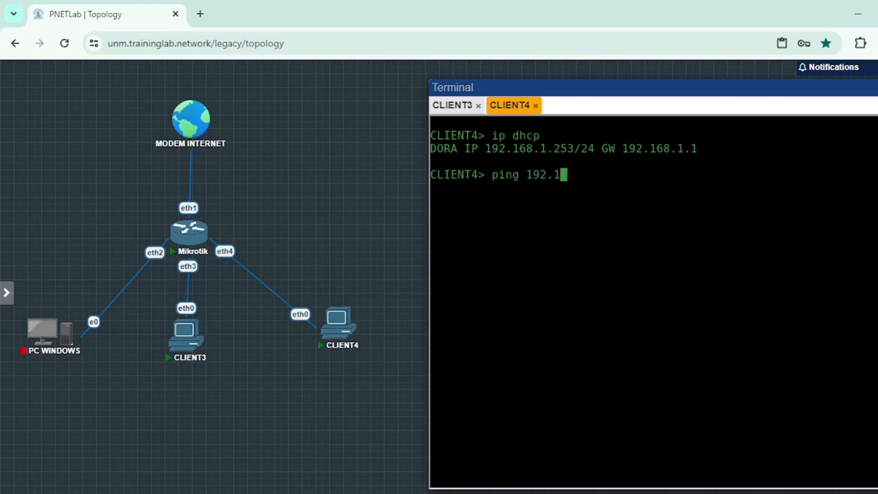
{"action": "type", "text": "68.1.1"}
{"action": "key", "text": "Return"}
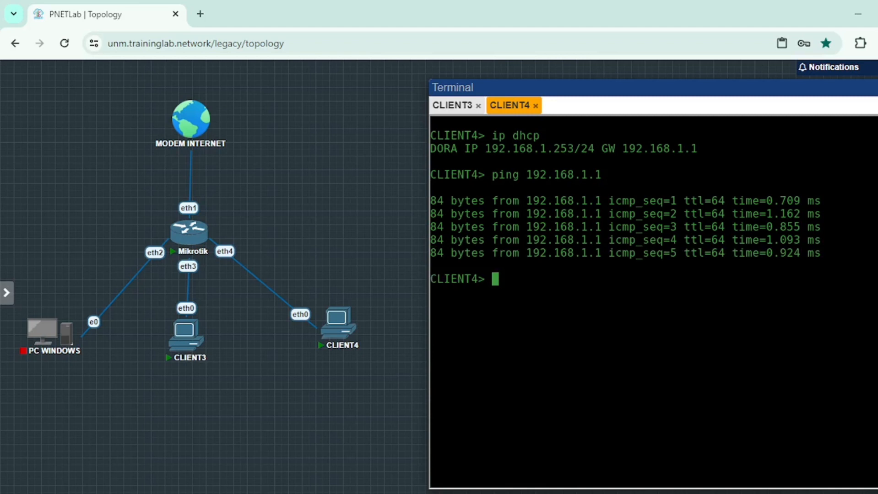
- Ping 8.8.8.8 from CLIENT4 to test internet connectivity
{"action": "type", "text": "ping 8.8."}
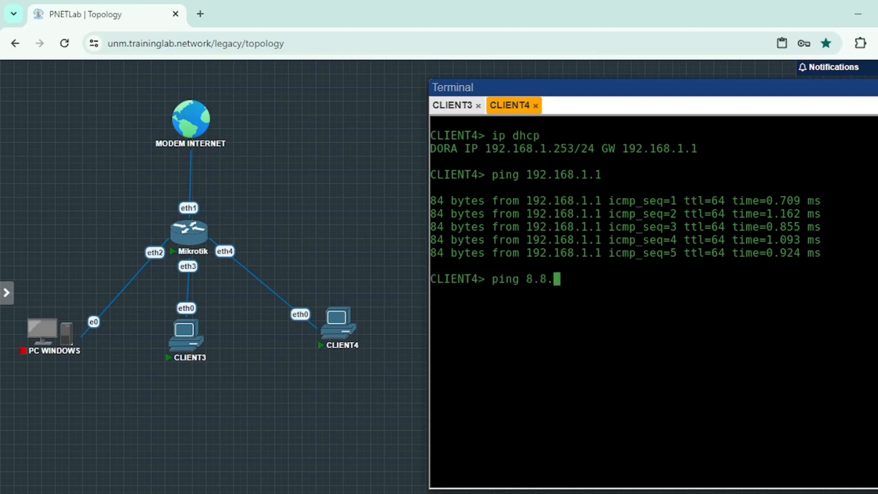
{"action": "type", "text": "8.8"}
{"action": "key", "text": "Return"}
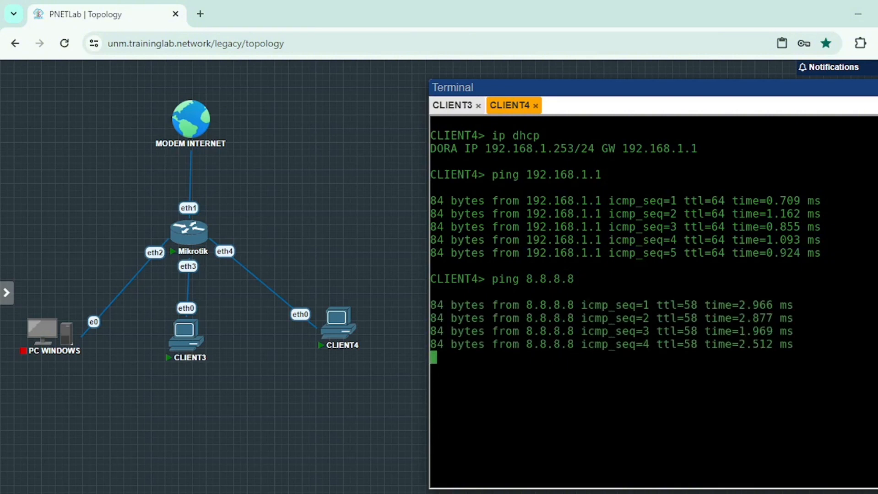
- Ping youtube.com from CLIENT4 and interrupt the ping before it completes
{"action": "type", "text": "p"}
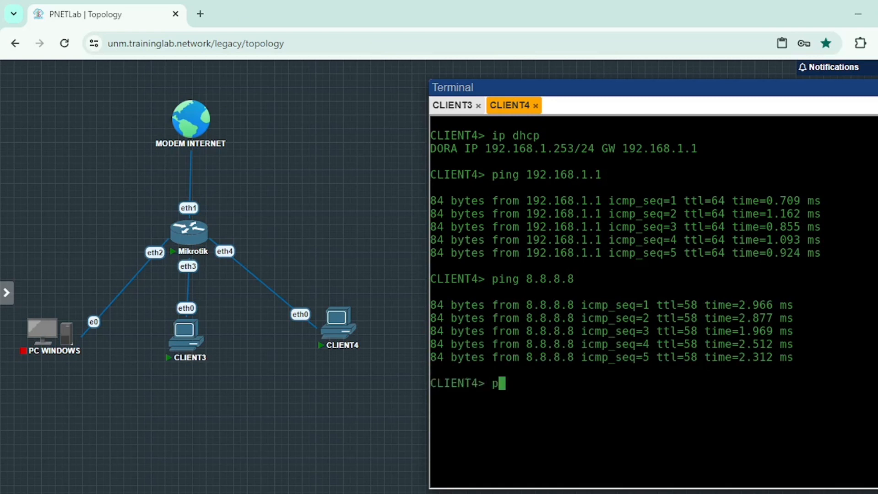
{"action": "type", "text": "ing youtube.com"}
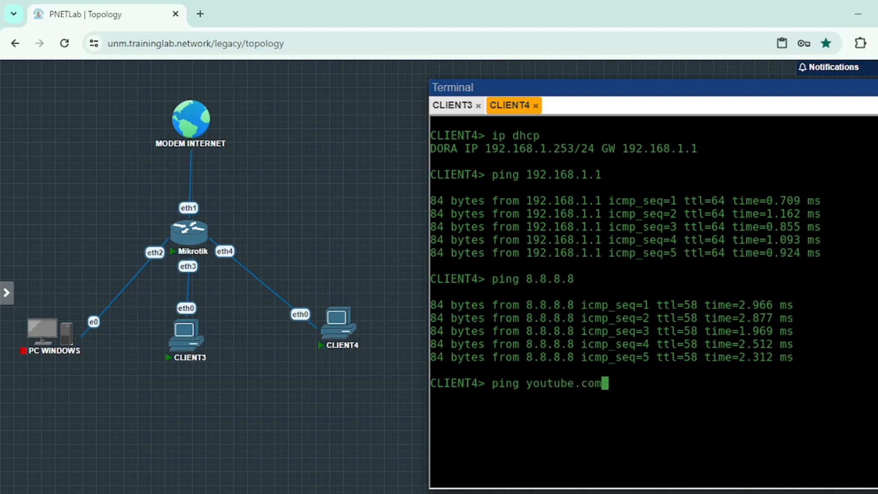
{"action": "key", "text": "Return"}
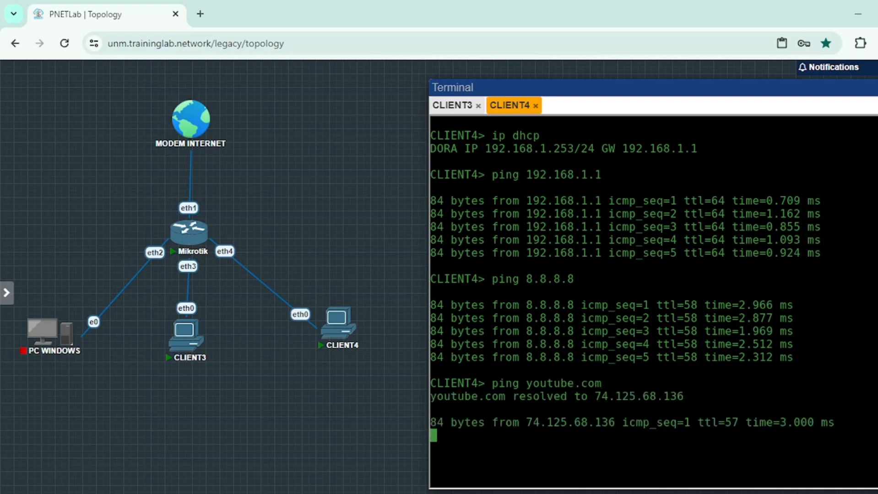
{"action": "key", "text": "ctrl+c"}
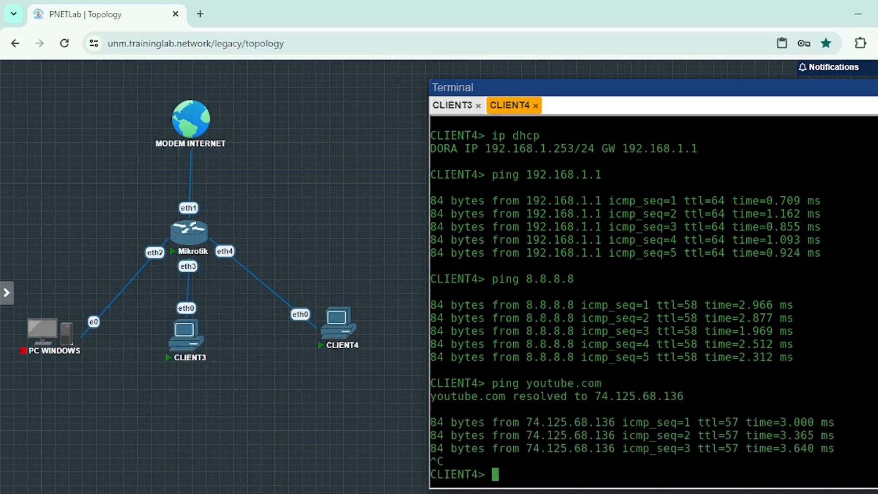
{"action": "type", "text": "ping goo"}
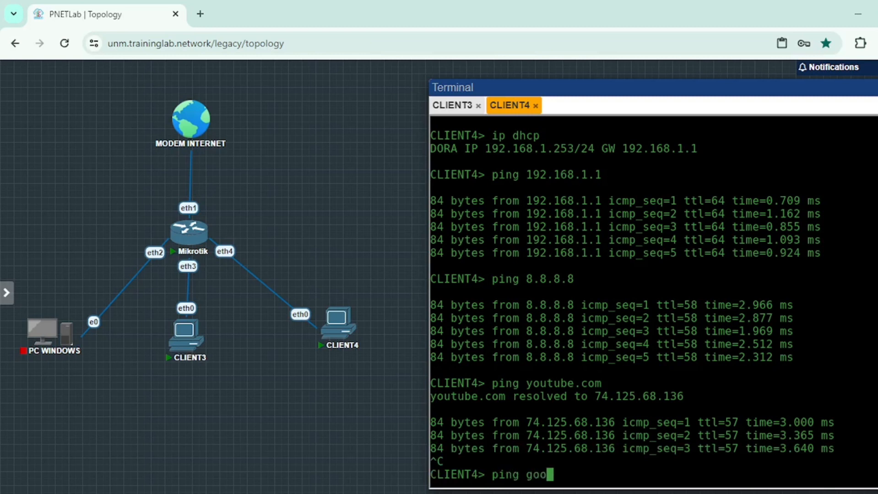
{"action": "type", "text": "ooooooole.c"}
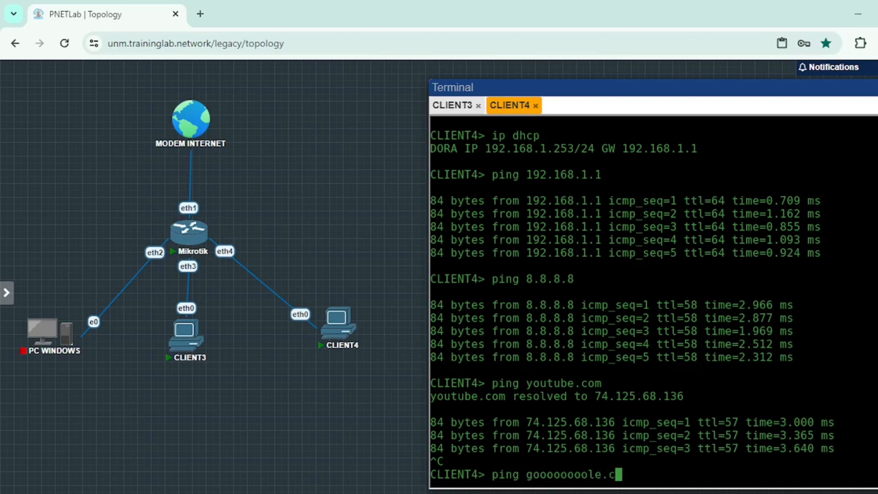
{"action": "key", "text": "BackSpace"}
{"action": "key", "text": "BackSpace"}
{"action": "key", "text": "BackSpace"}
{"action": "key", "text": "BackSpace"}
{"action": "key", "text": "BackSpace"}
{"action": "key", "text": "BackSpace"}
{"action": "key", "text": "BackSpace"}
{"action": "key", "text": "BackSpace"}
{"action": "key", "text": "BackSpace"}
{"action": "key", "text": "BackSpace"}
{"action": "key", "text": "BackSpace"}
{"action": "key", "text": "BackSpace"}
{"action": "key", "text": "BackSpace"}
{"action": "key", "text": "BackSpace"}
{"action": "key", "text": "BackSpace"}
{"action": "key", "text": "BackSpace"}
{"action": "key", "text": "BackSpace"}
{"action": "key", "text": "BackSpace"}
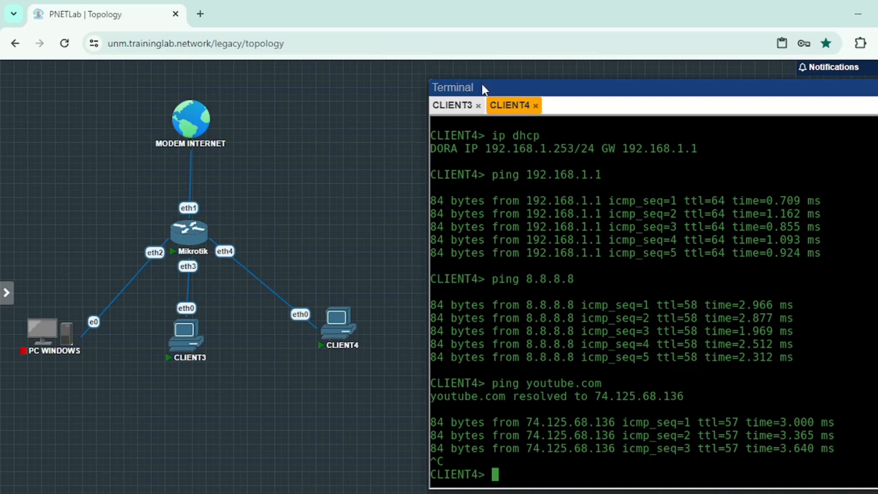
{"action": "type", "text": "ping"}
{"action": "key", "text": "BackSpace"}
{"action": "type", "text": "gg"}
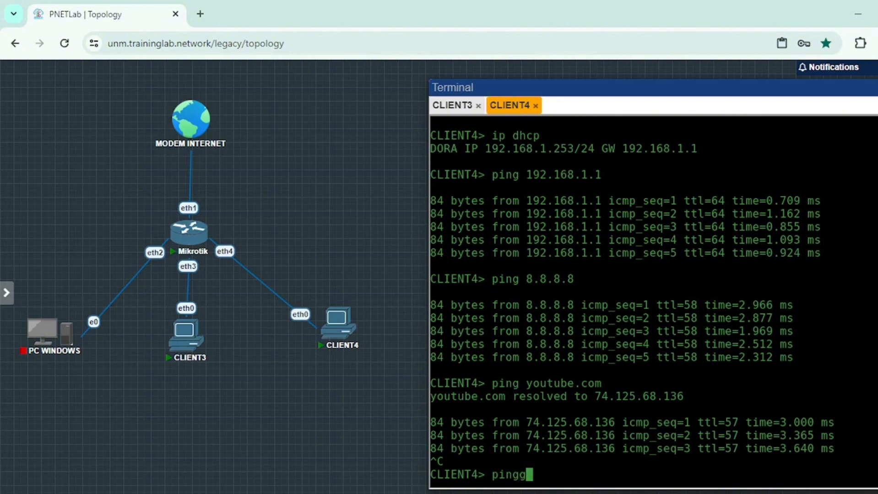
{"action": "type", "text": "o"}
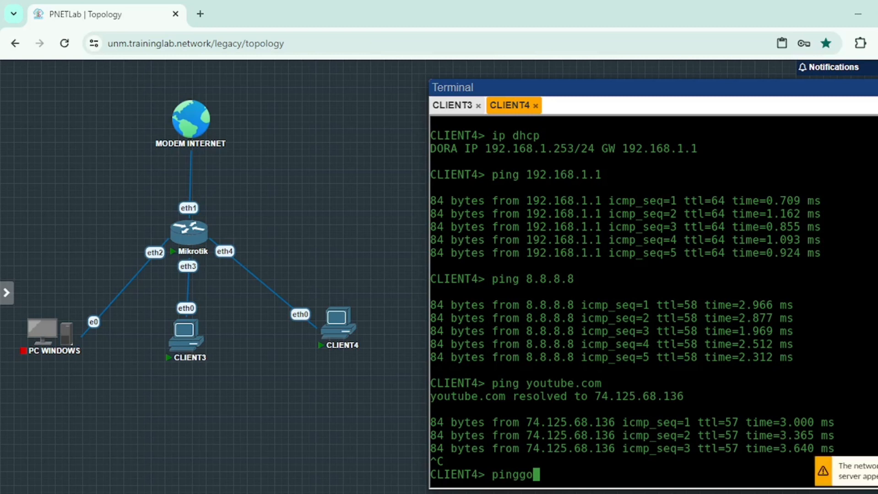
{"action": "key", "text": "BackSpace"}
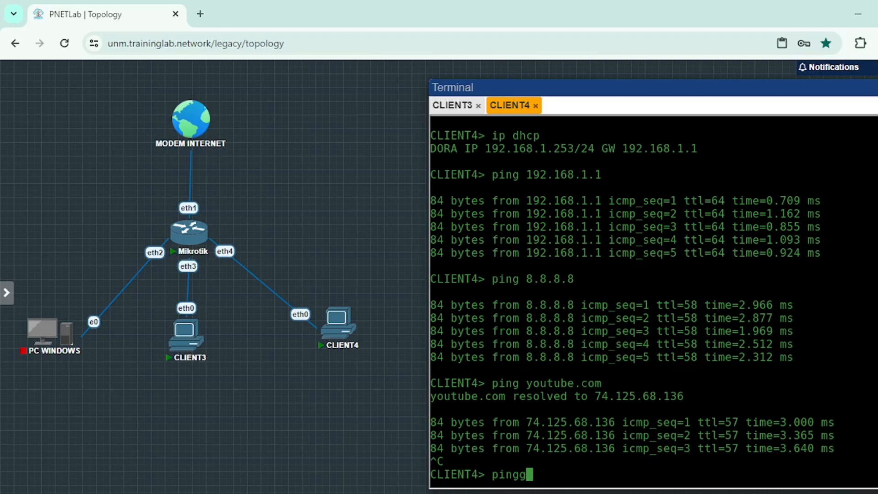
{"action": "key", "text": "BackSpace"}
{"action": "key", "text": "BackSpace"}
{"action": "key", "text": "BackSpace"}
{"action": "key", "text": "BackSpace"}
{"action": "key", "text": "BackSpace"}
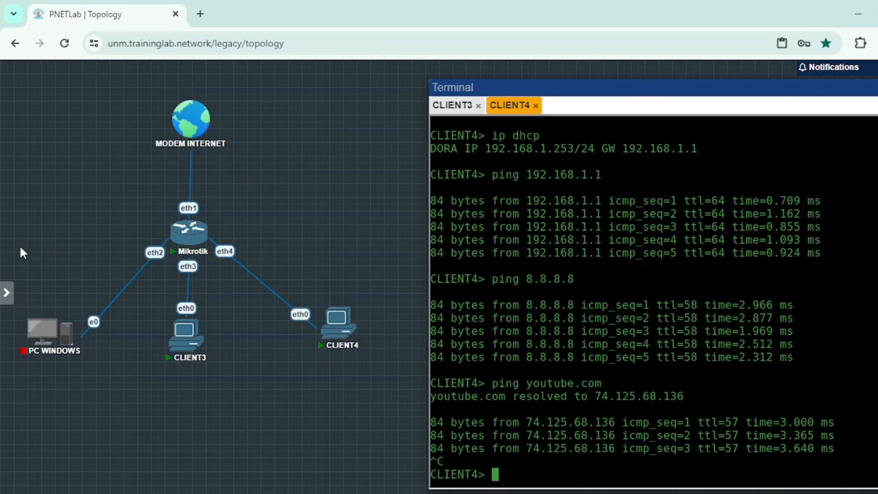
- Select all device nodes on the topology canvas and clear the selection
{"action": "key", "text": "ctrl+a"}
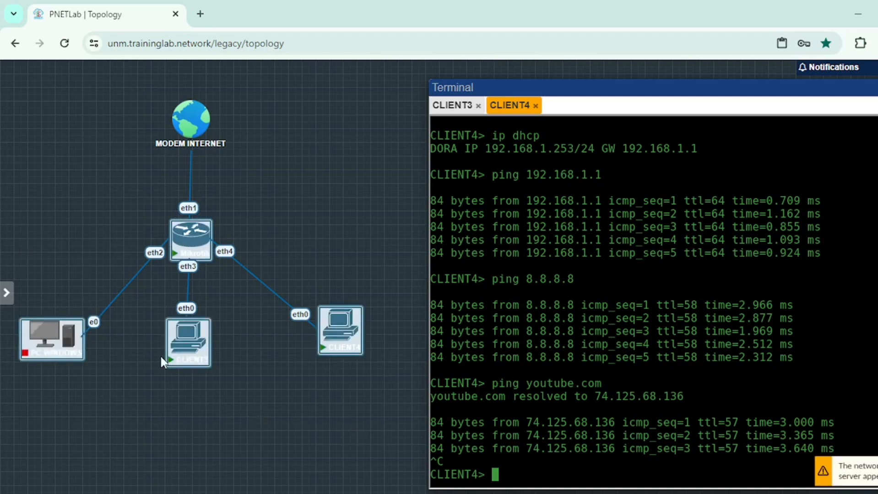
{"action": "left_click", "coordinate": [270, 163]}
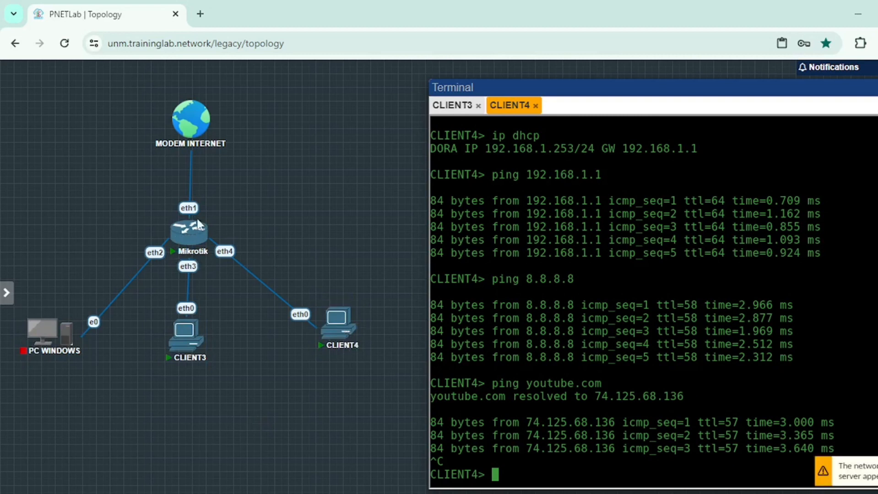
{"action": "mouse_move", "coordinate": [189, 327]}
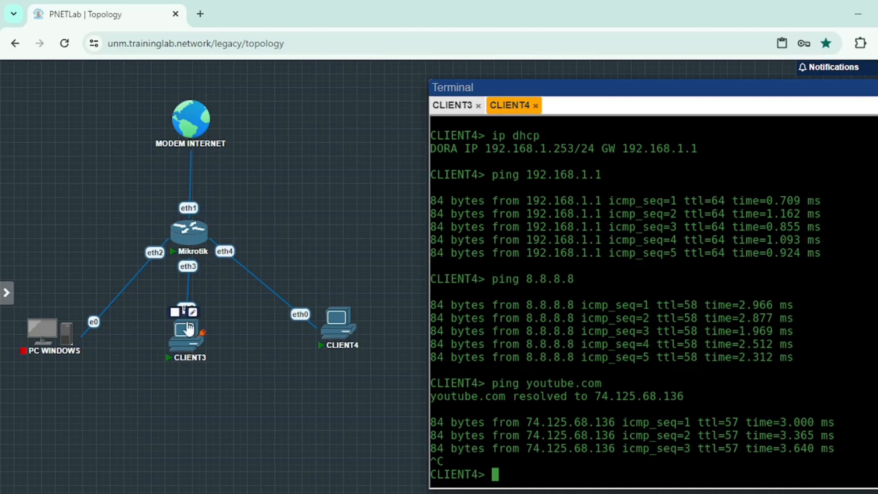
{"action": "mouse_move", "coordinate": [47, 353]}
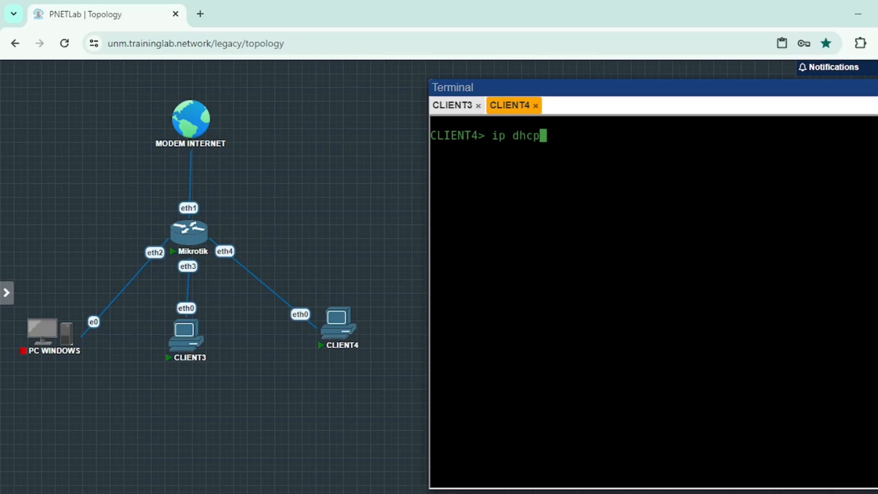
- Ping CLIENT4's address 192.168.1.253 from CLIENT3's console to test connectivity between the clients
{"action": "left_click", "coordinate": [452, 106]}
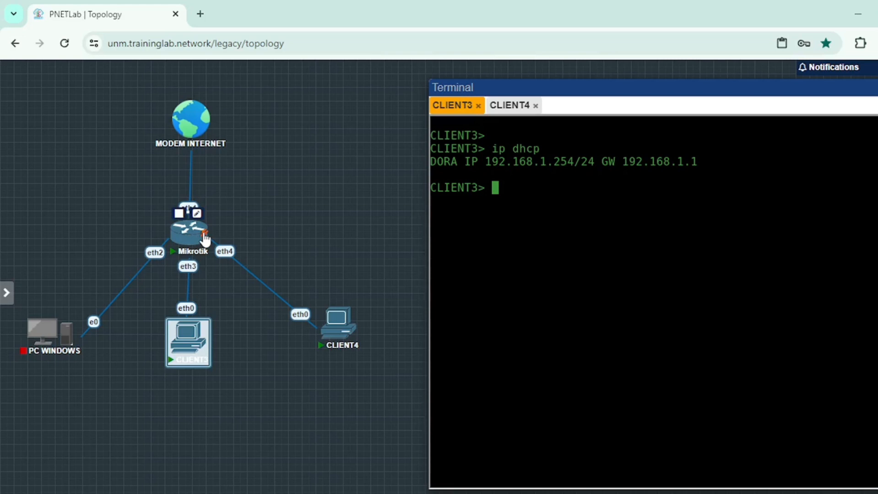
{"action": "type", "text": "pin"}
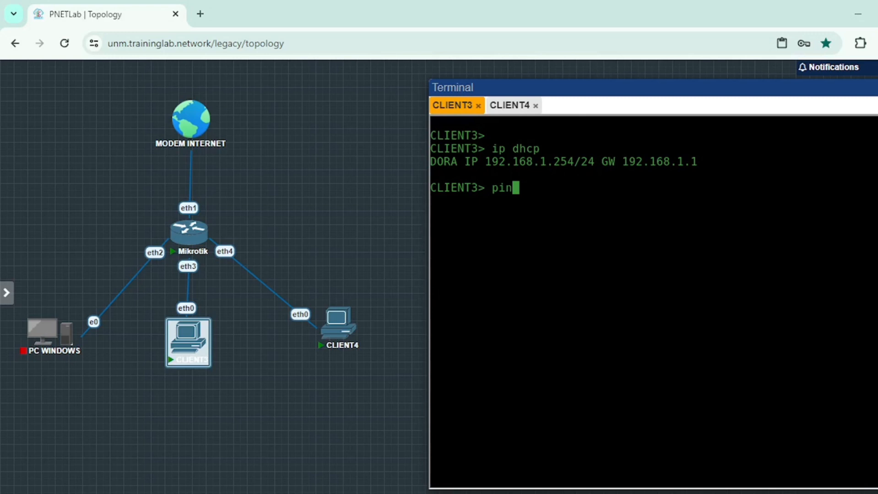
{"action": "left_click", "coordinate": [510, 105]}
{"action": "type", "text": "68.1.253"}
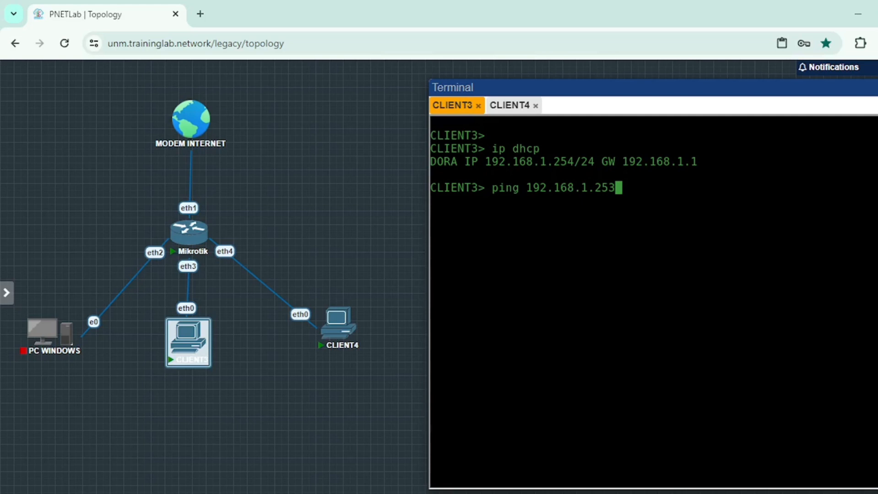
{"action": "key", "text": "Return"}
- Select the CLIENT4 node and ping CLIENT3's address 192.168.1.254 from CLIENT4's console
{"action": "left_click_drag", "start_coordinate": [307, 261], "coordinate": [376, 399]}
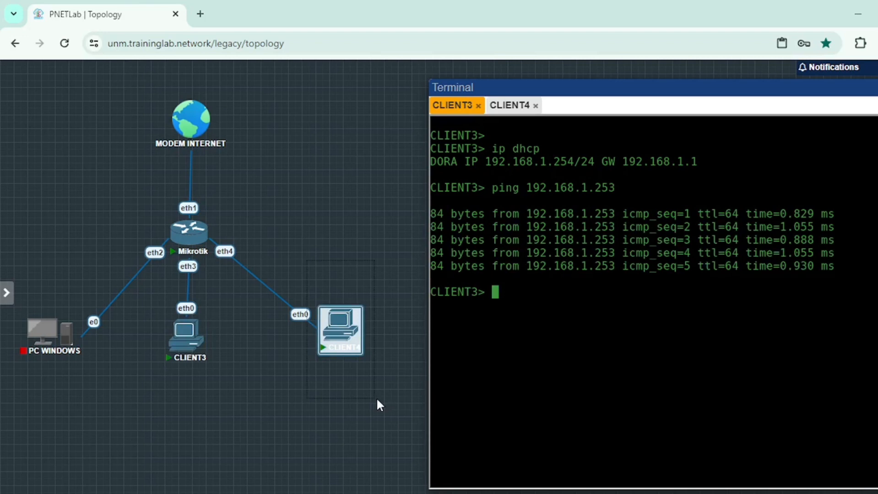
{"action": "left_click_drag", "start_coordinate": [377, 399], "coordinate": [377, 399]}
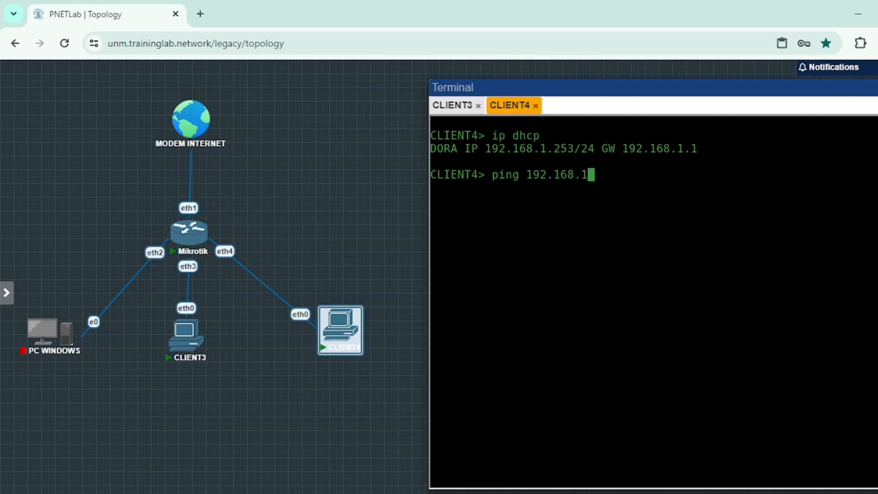
{"action": "type", "text": ".254"}
{"action": "key", "text": "Return"}
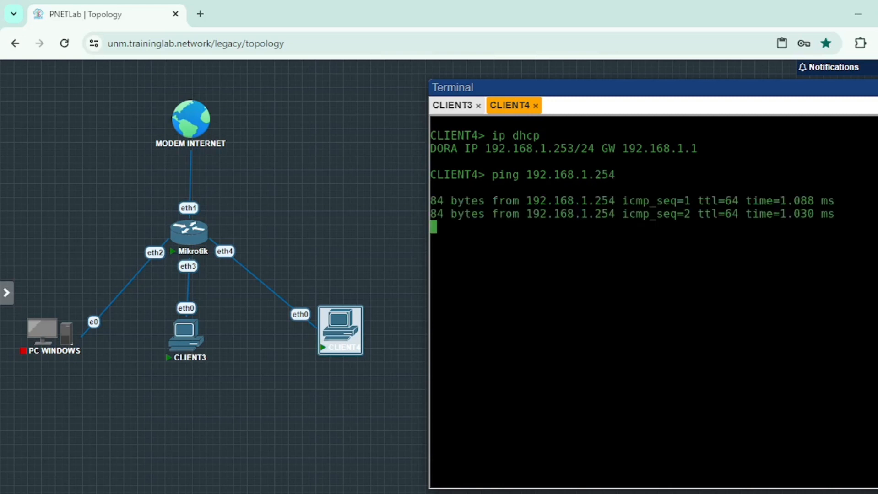